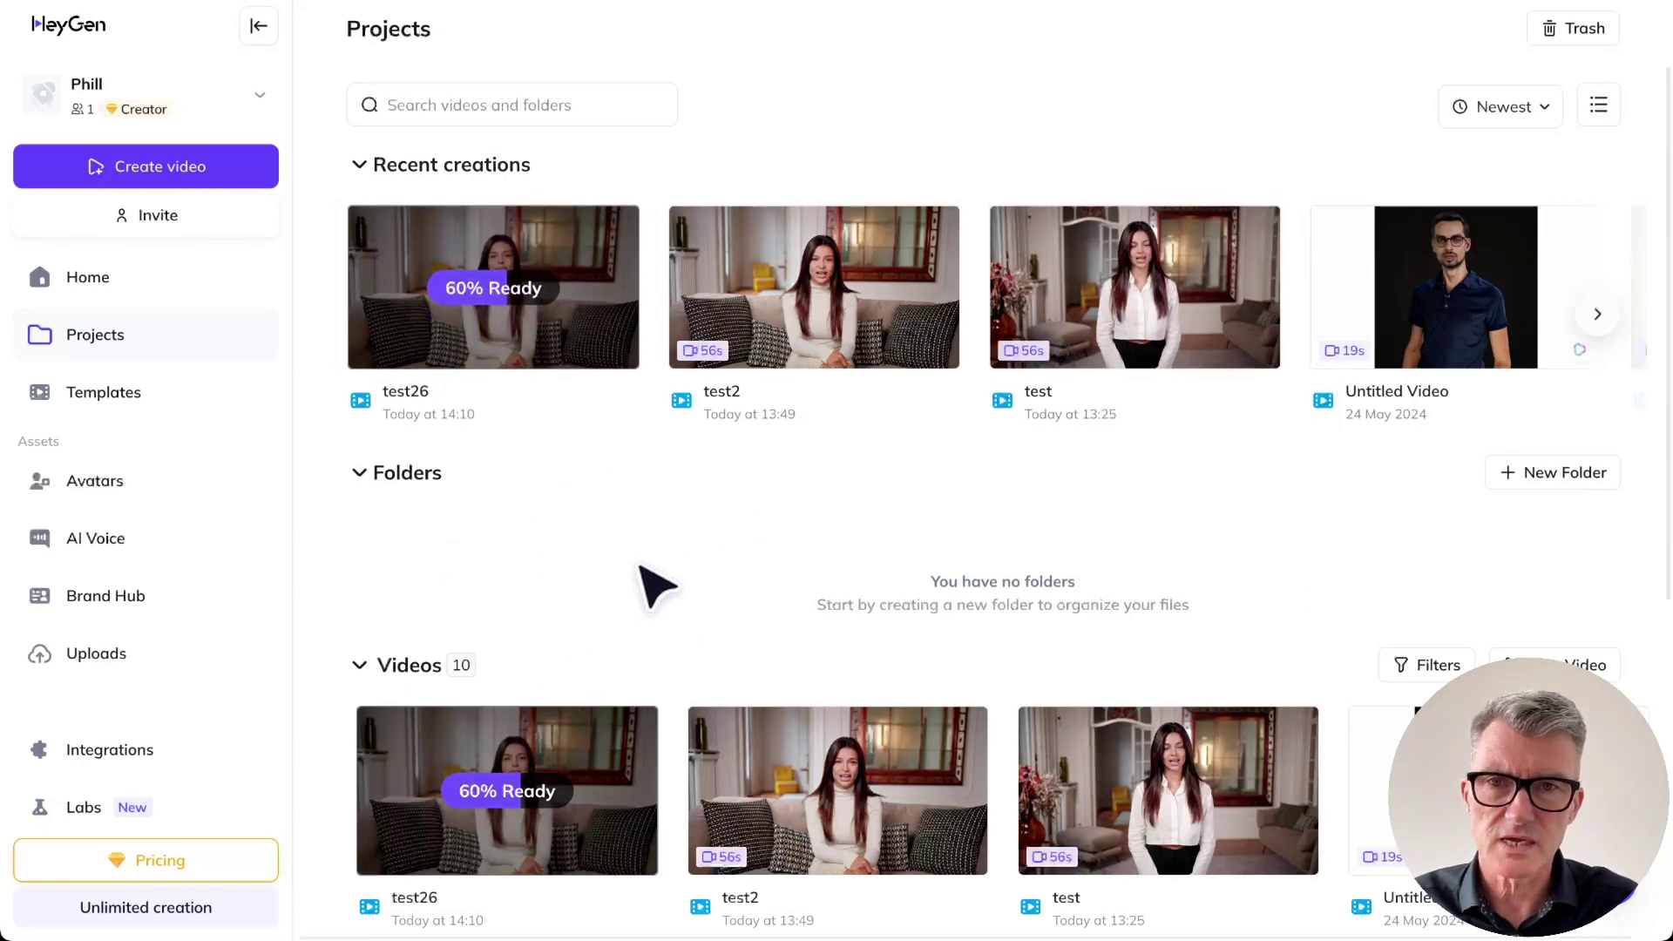
pyautogui.scroll(-6, 994, 514)
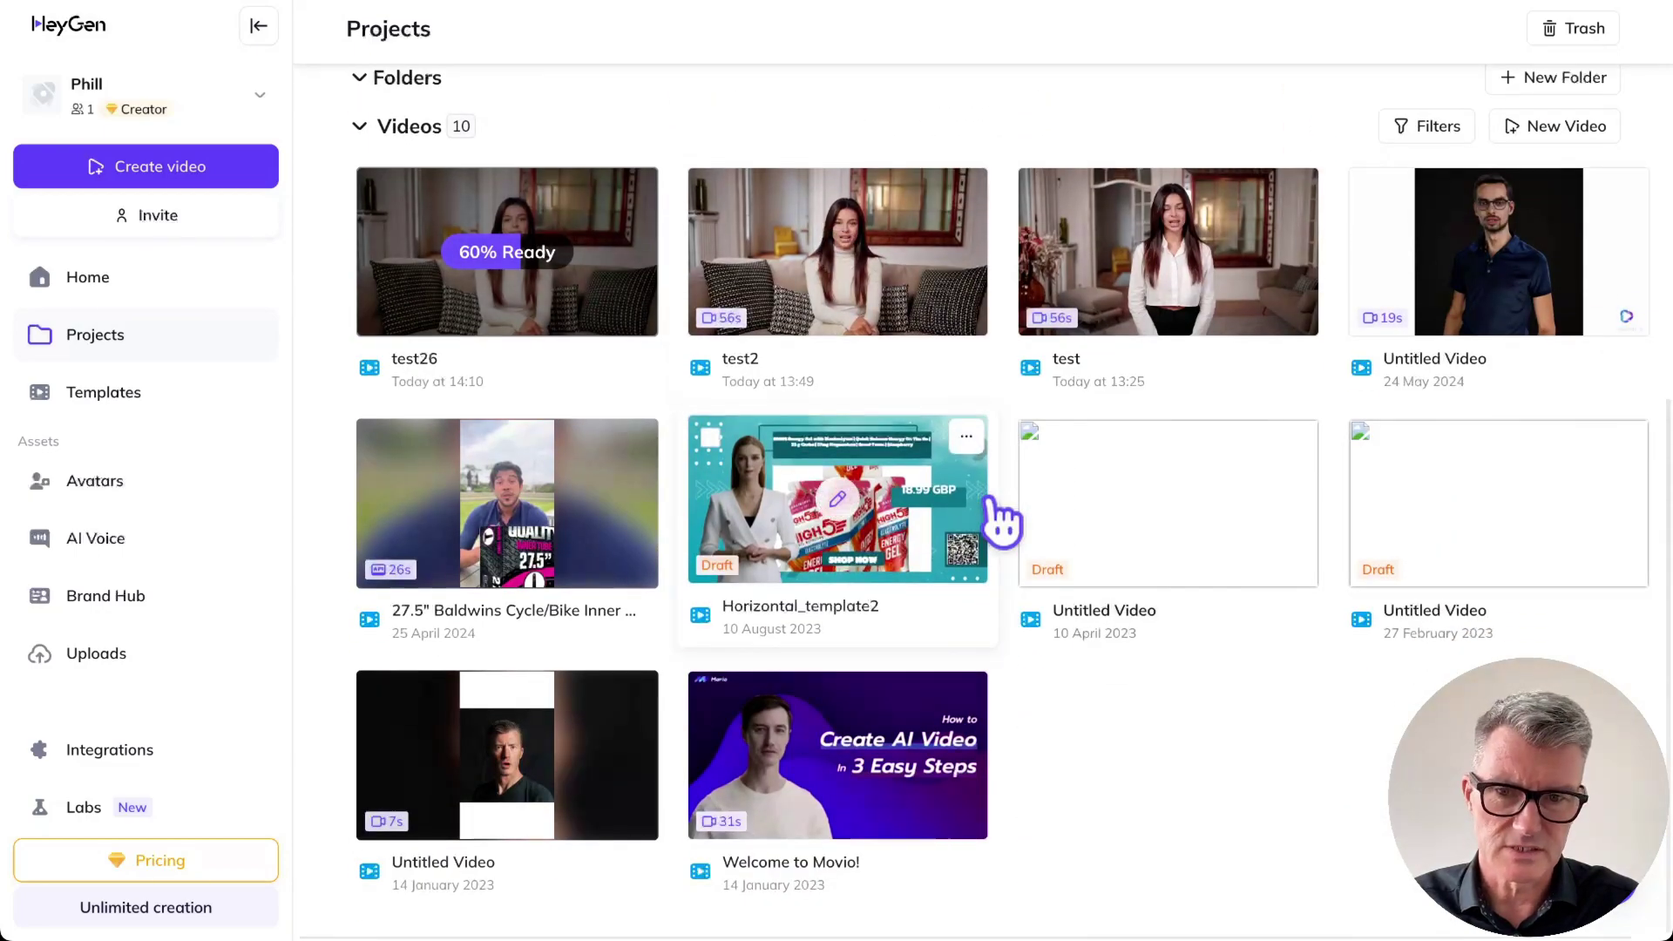
pyautogui.scroll(4, 1002, 521)
pyautogui.scroll(-5, 1001, 519)
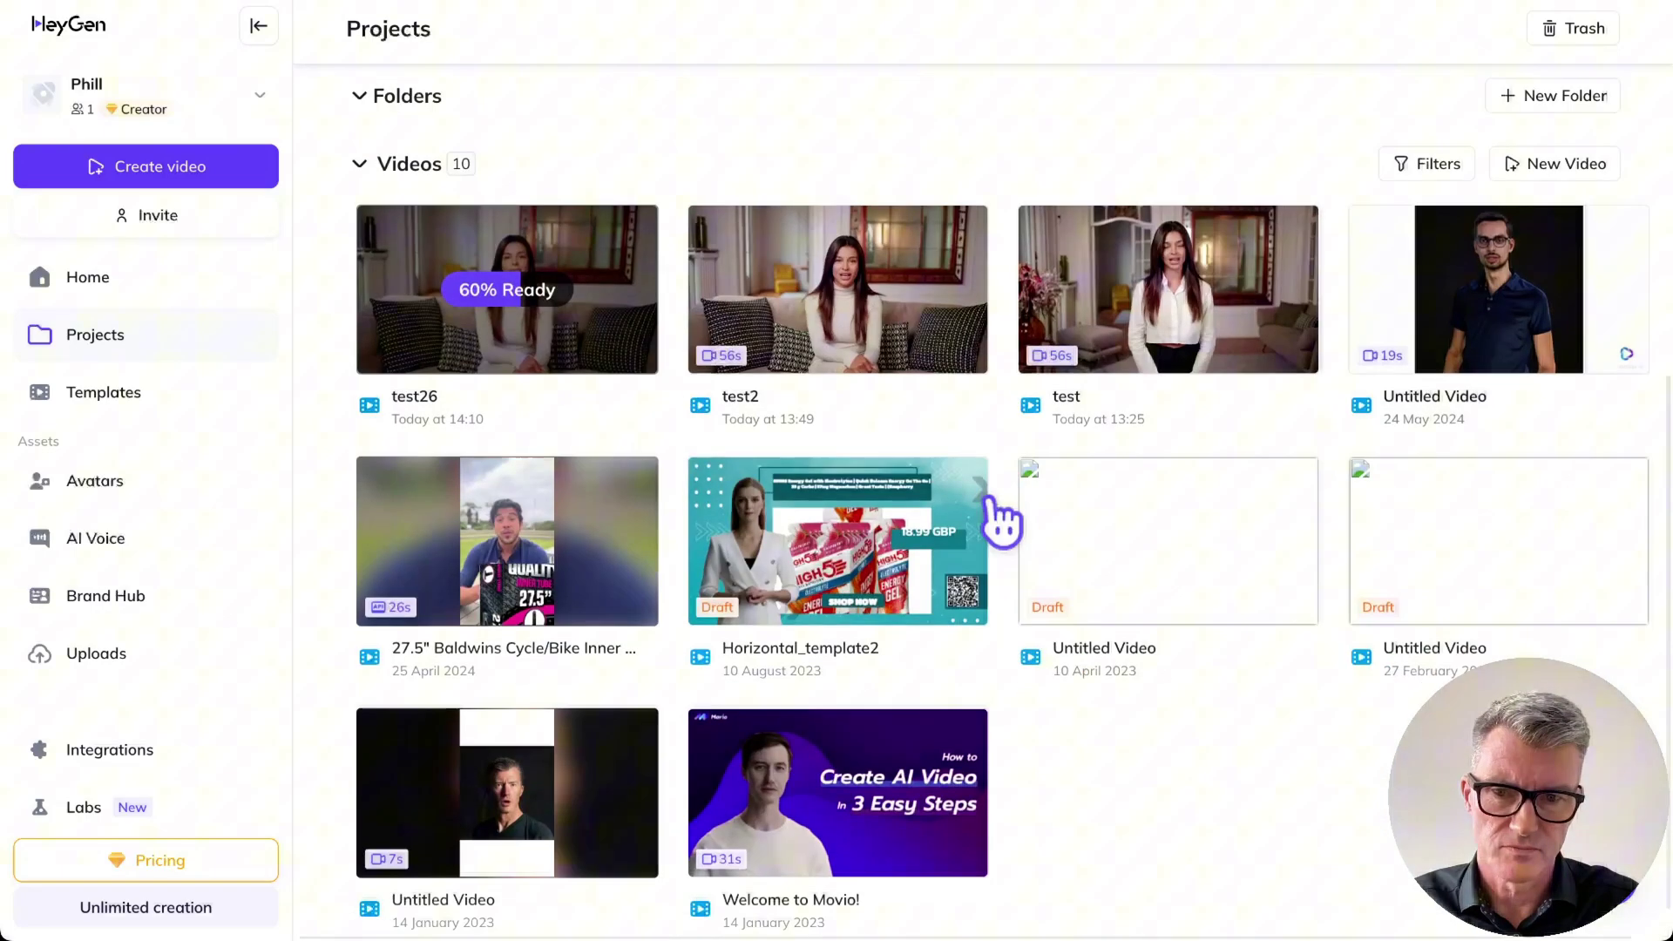
pyautogui.scroll(-1, 514, 836)
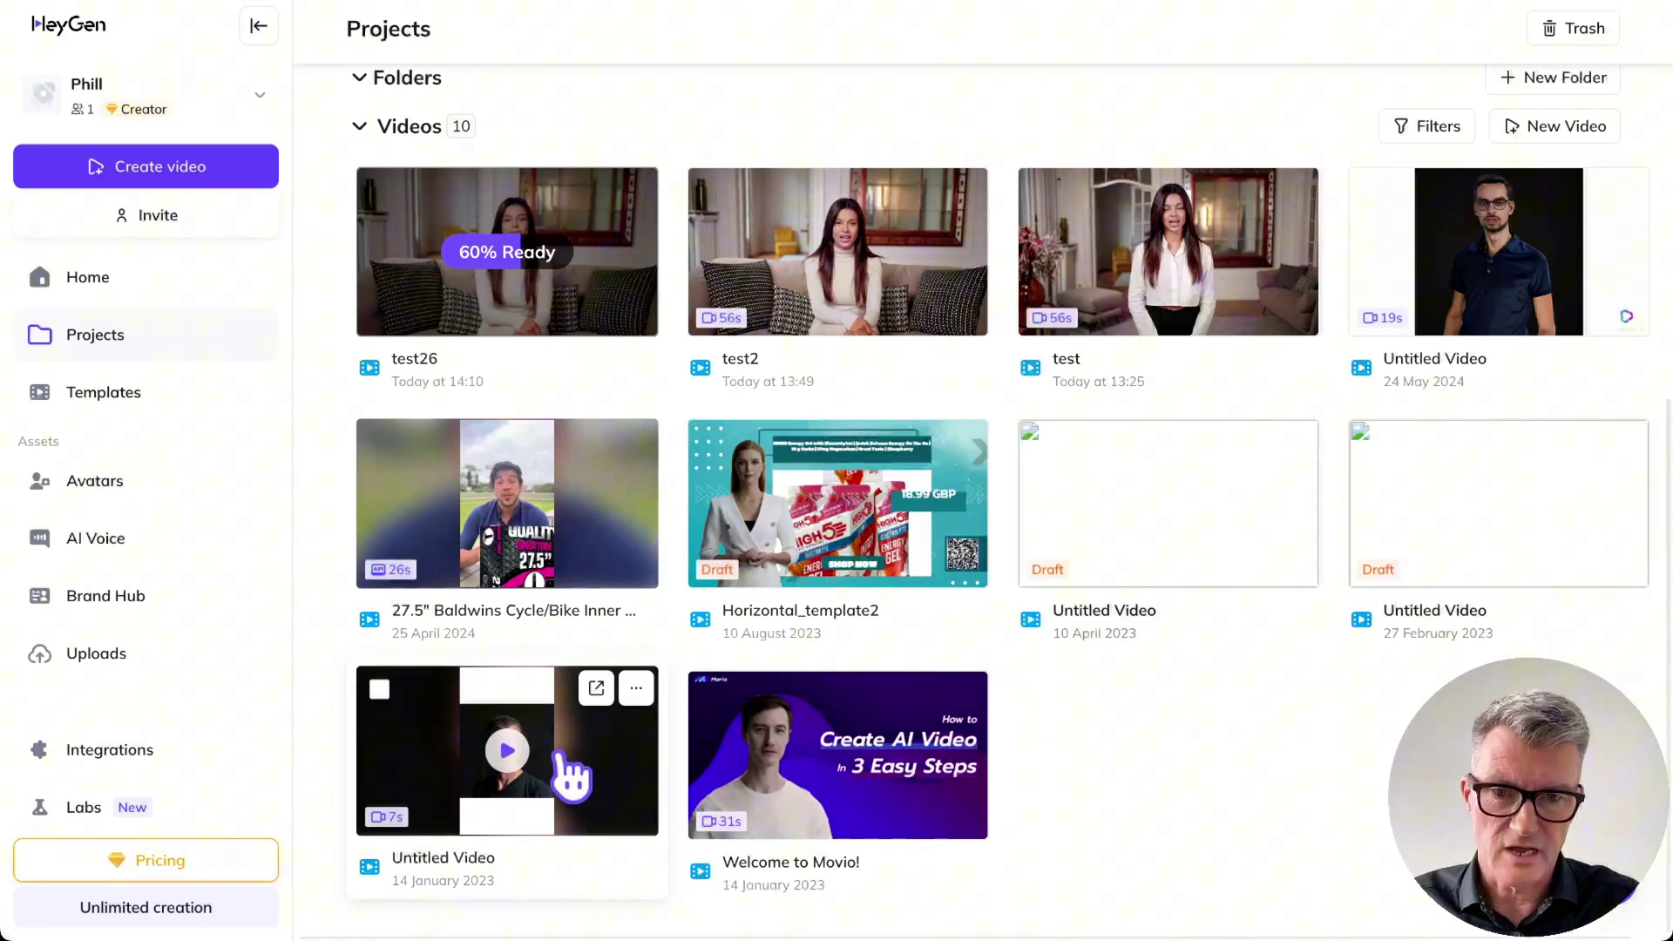
pyautogui.scroll(4, 572, 776)
pyautogui.scroll(-4, 572, 776)
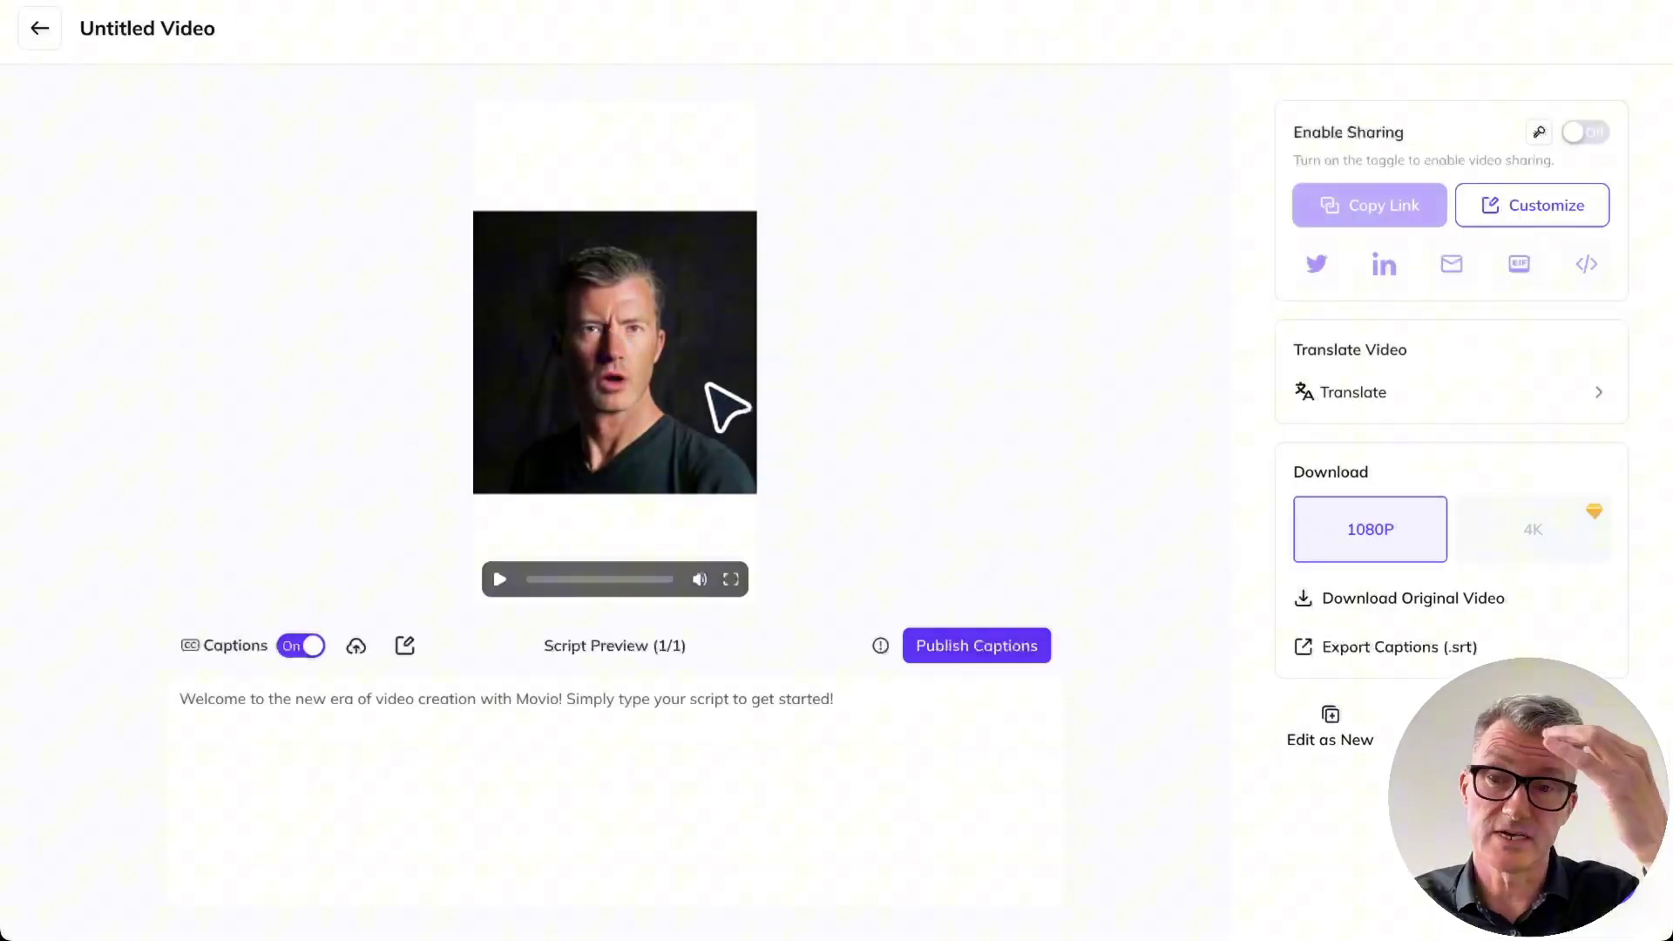
pyautogui.click(501, 580)
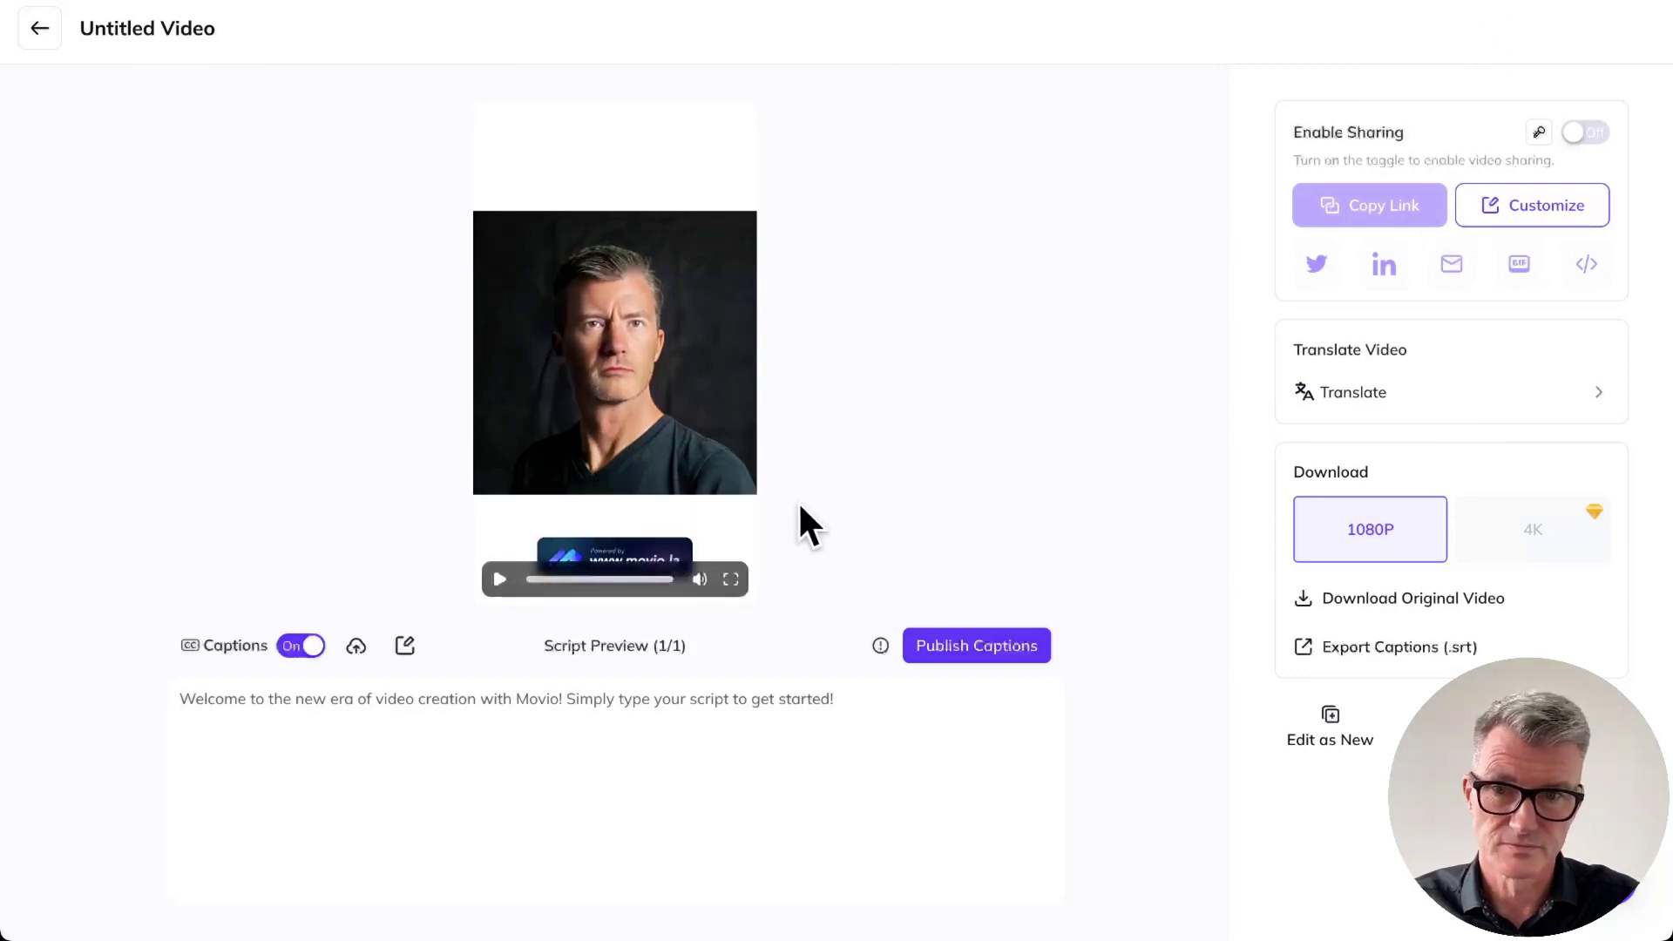
pyautogui.click(499, 579)
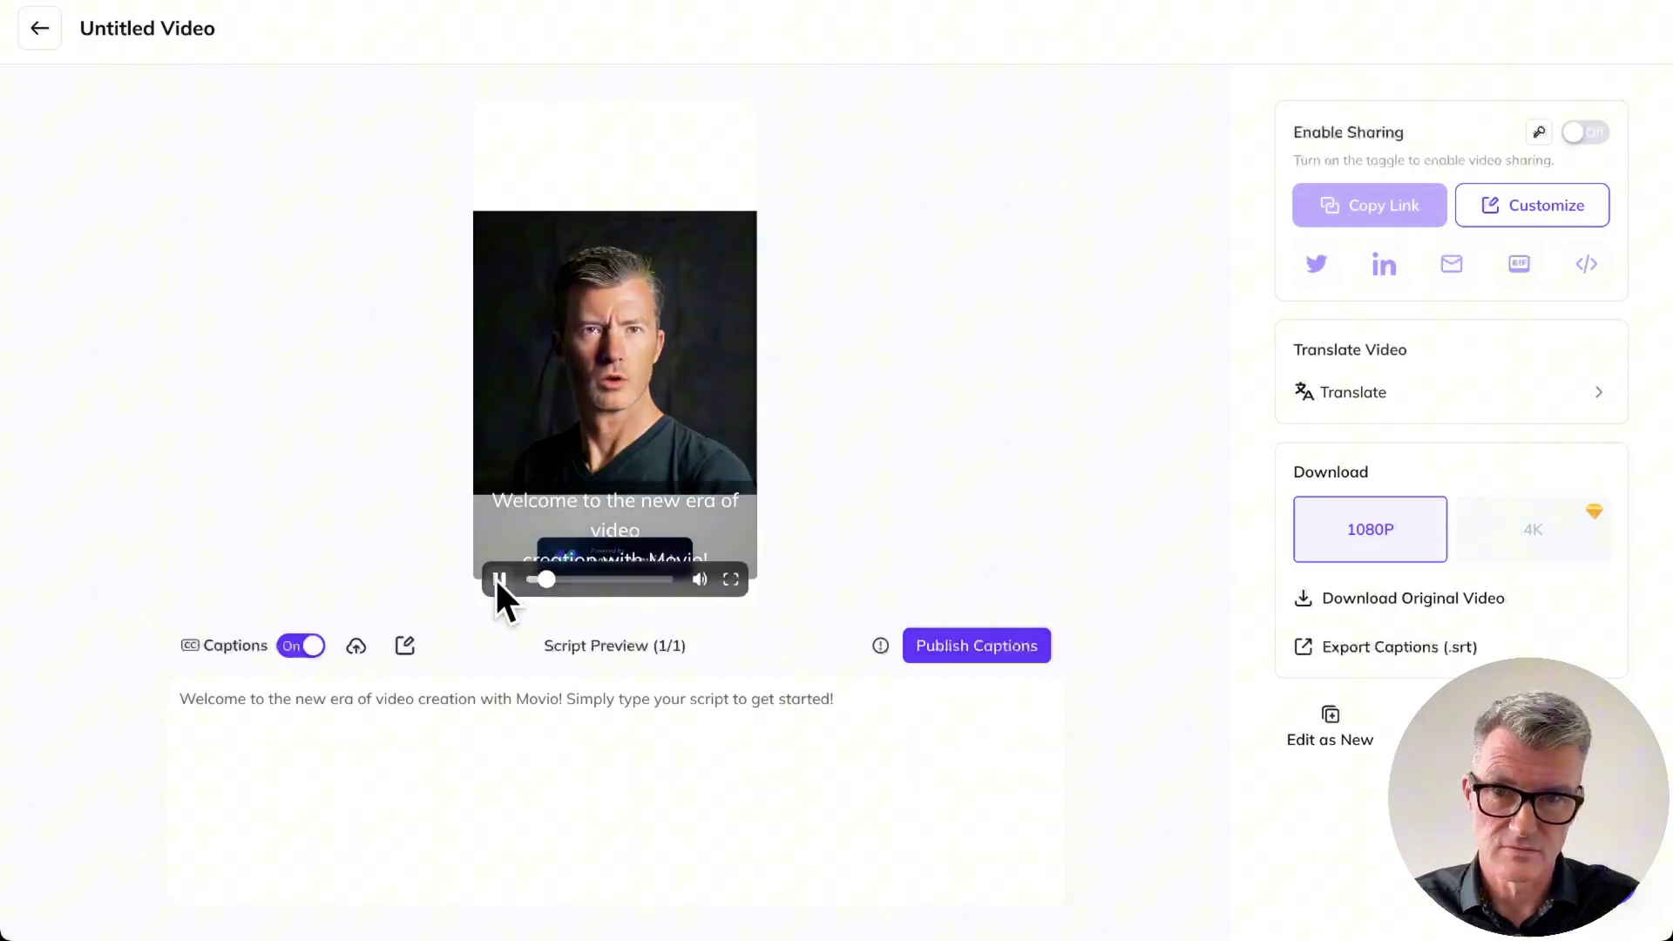
pyautogui.click(499, 579)
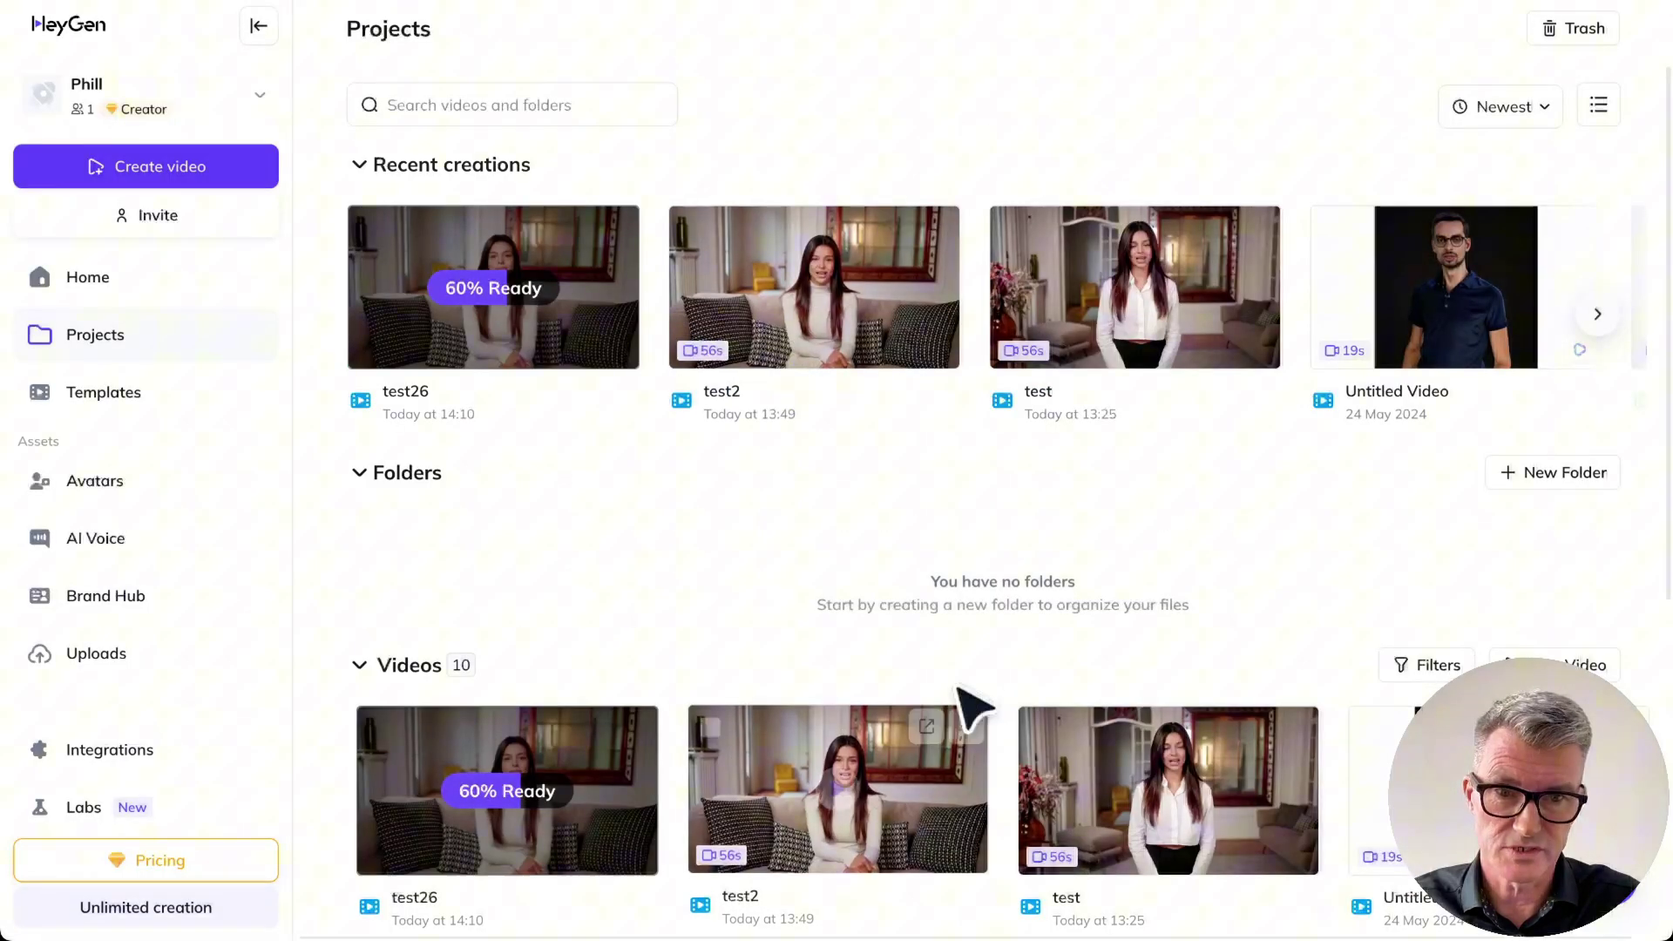
pyautogui.scroll(-3, 964, 702)
pyautogui.scroll(-3, 1028, 689)
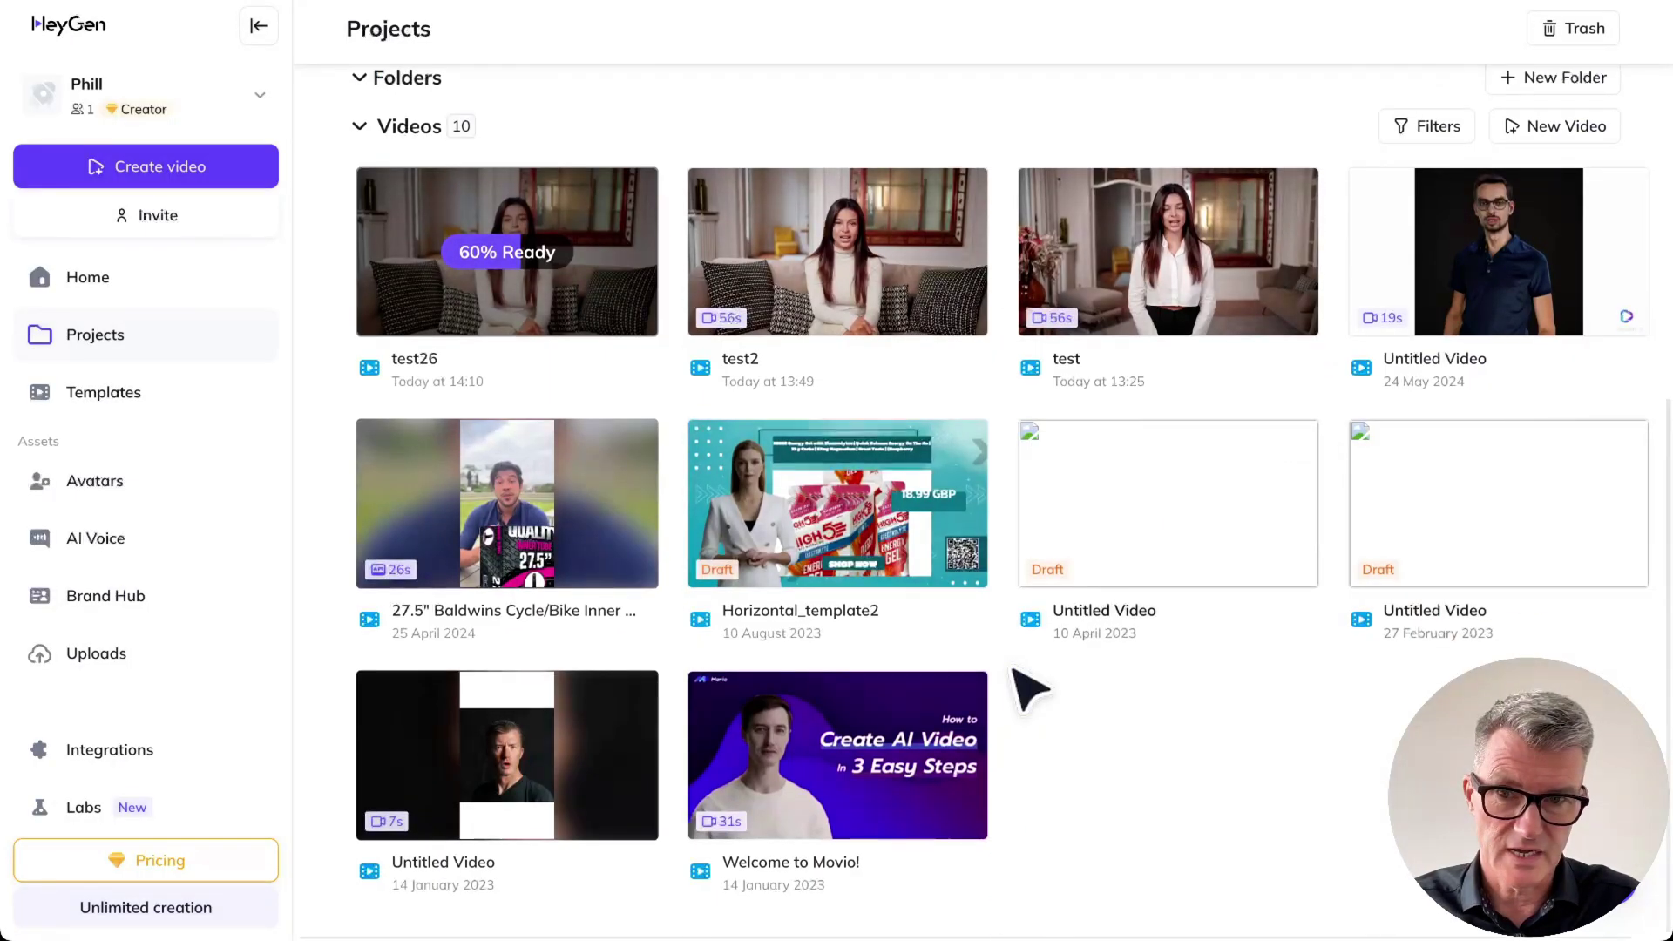
pyautogui.moveTo(759, 814)
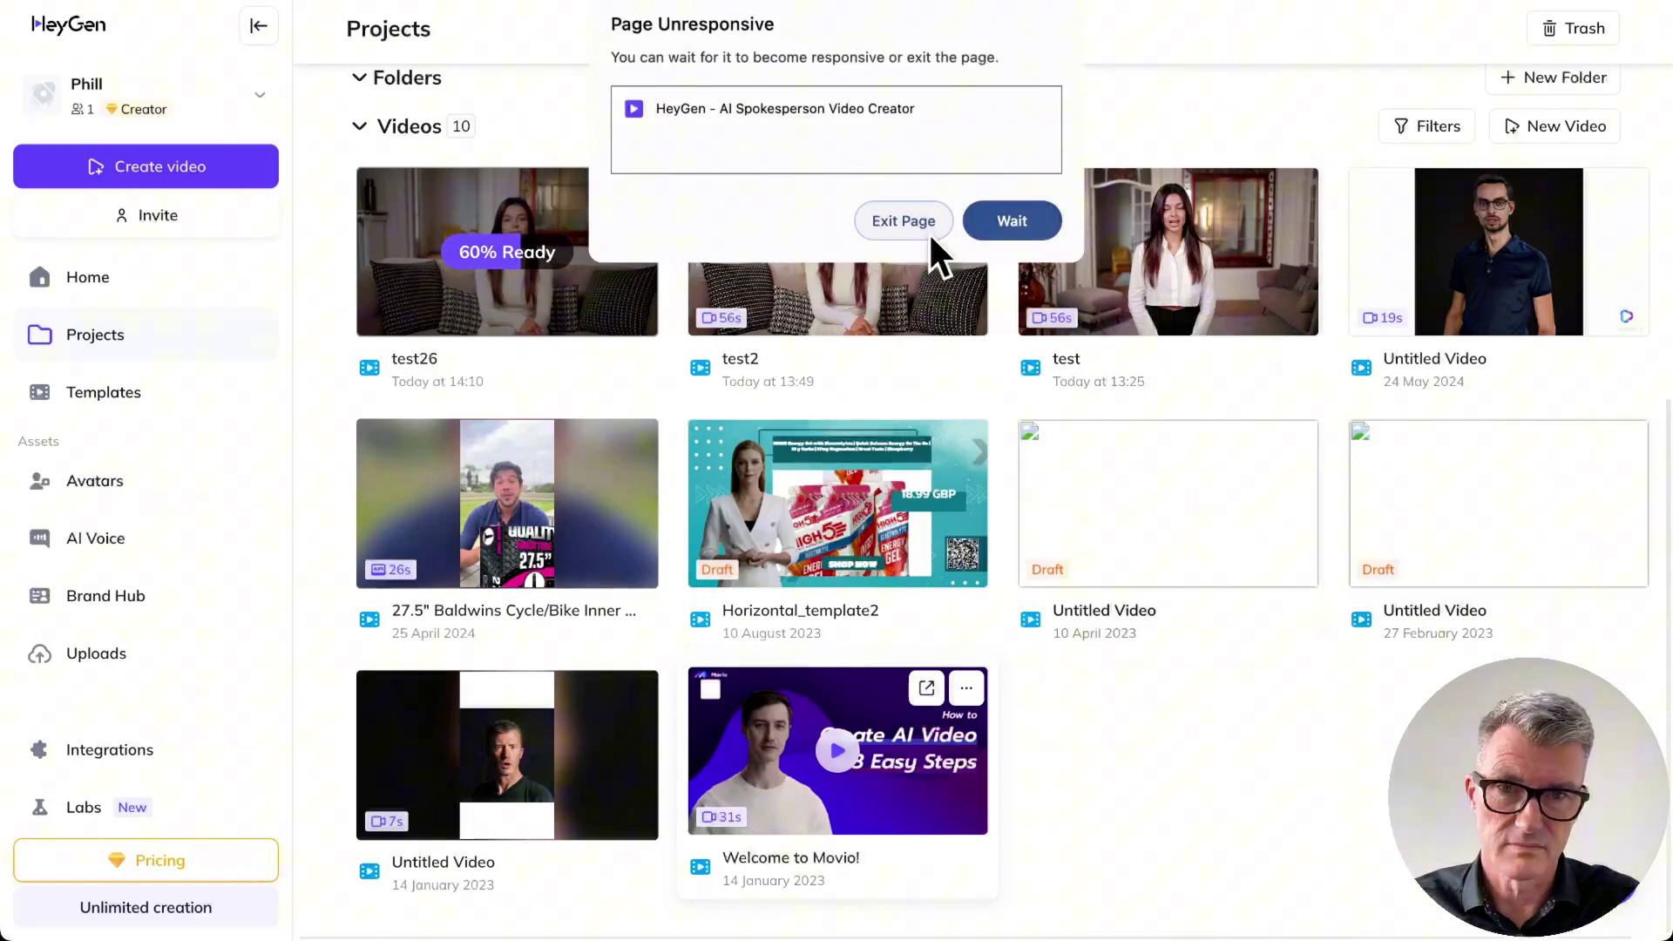
pyautogui.click(1021, 218)
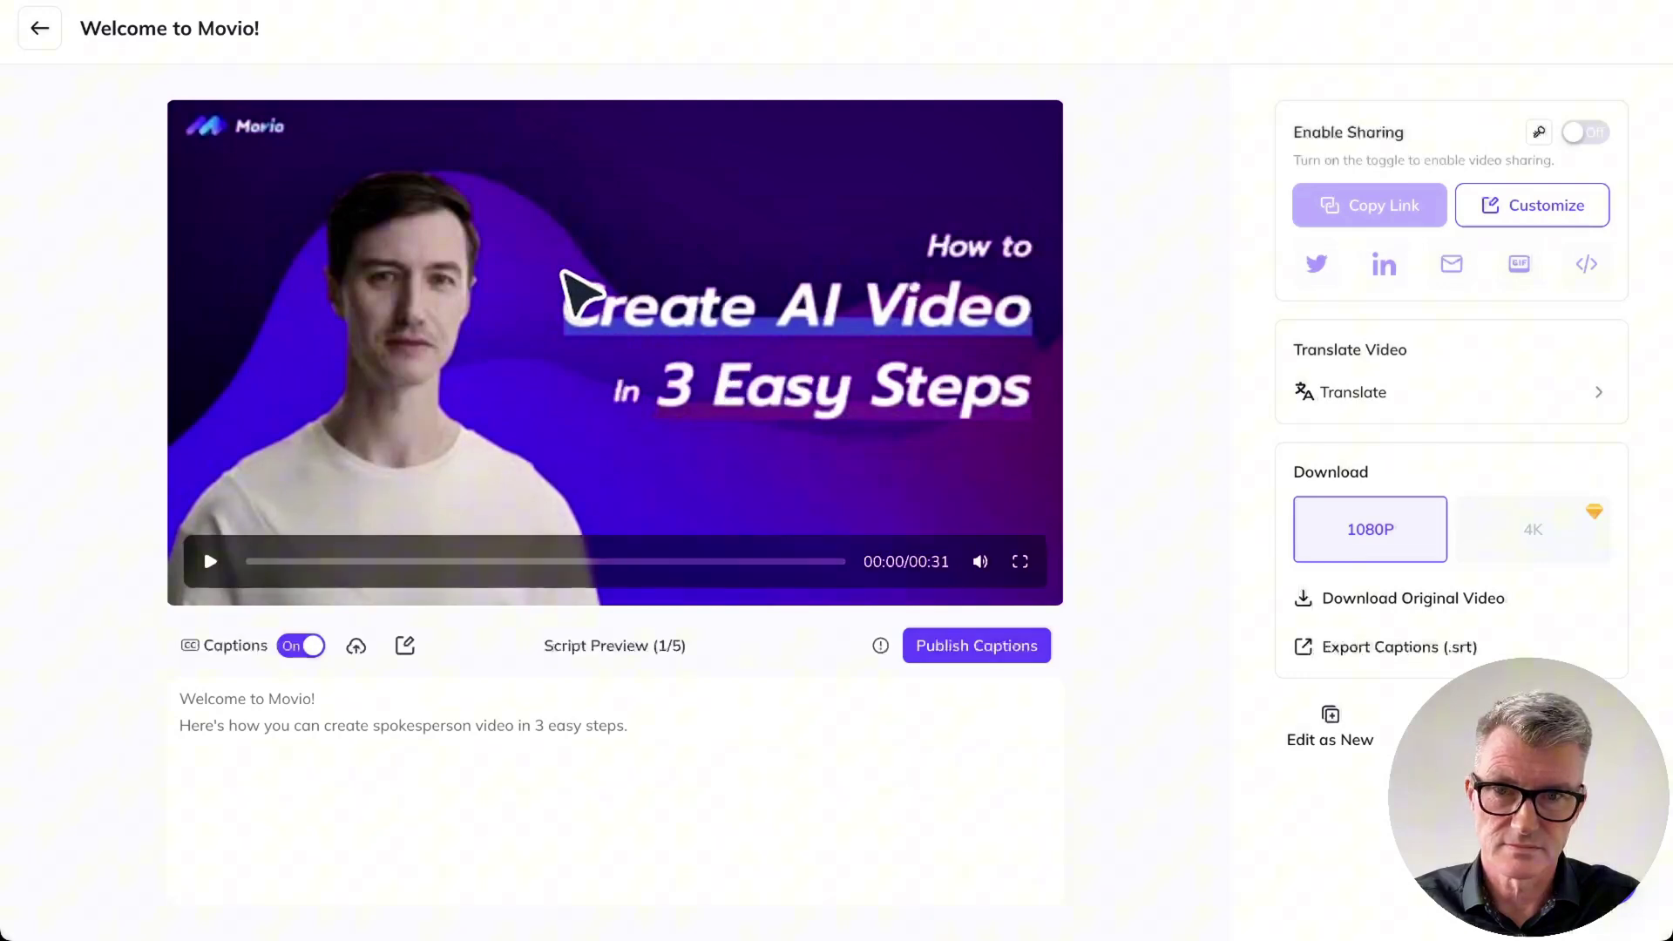
pyautogui.click(212, 563)
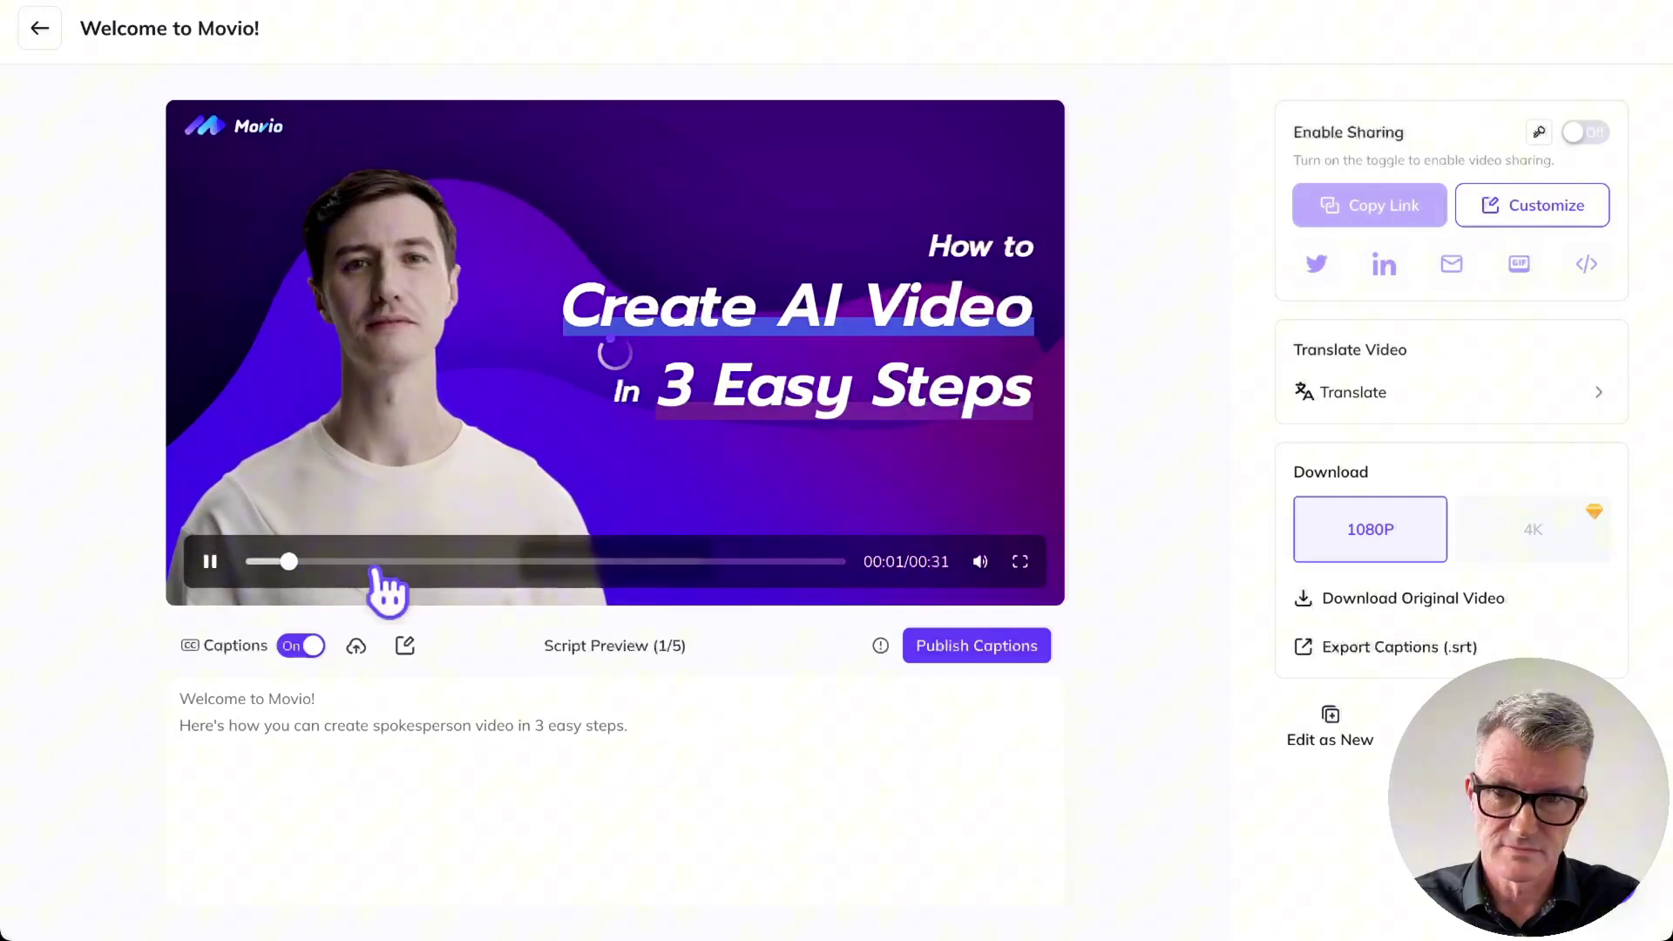
pyautogui.moveTo(291, 561); pyautogui.dragTo(229, 555)
pyautogui.click(210, 561)
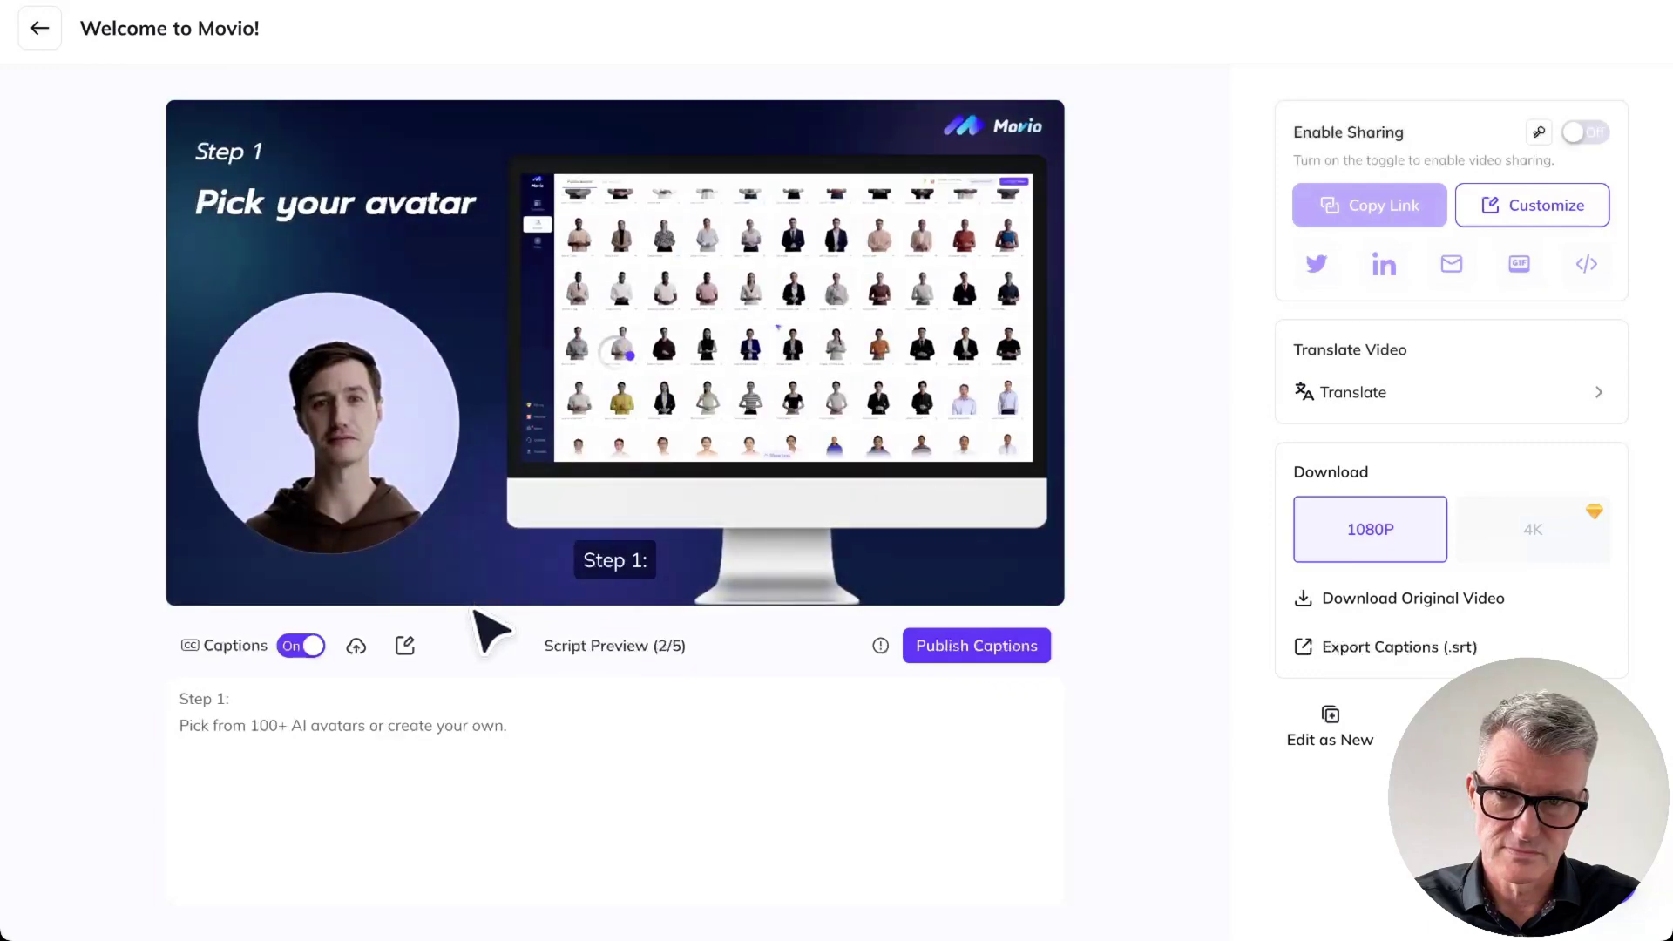
pyautogui.moveTo(454, 298)
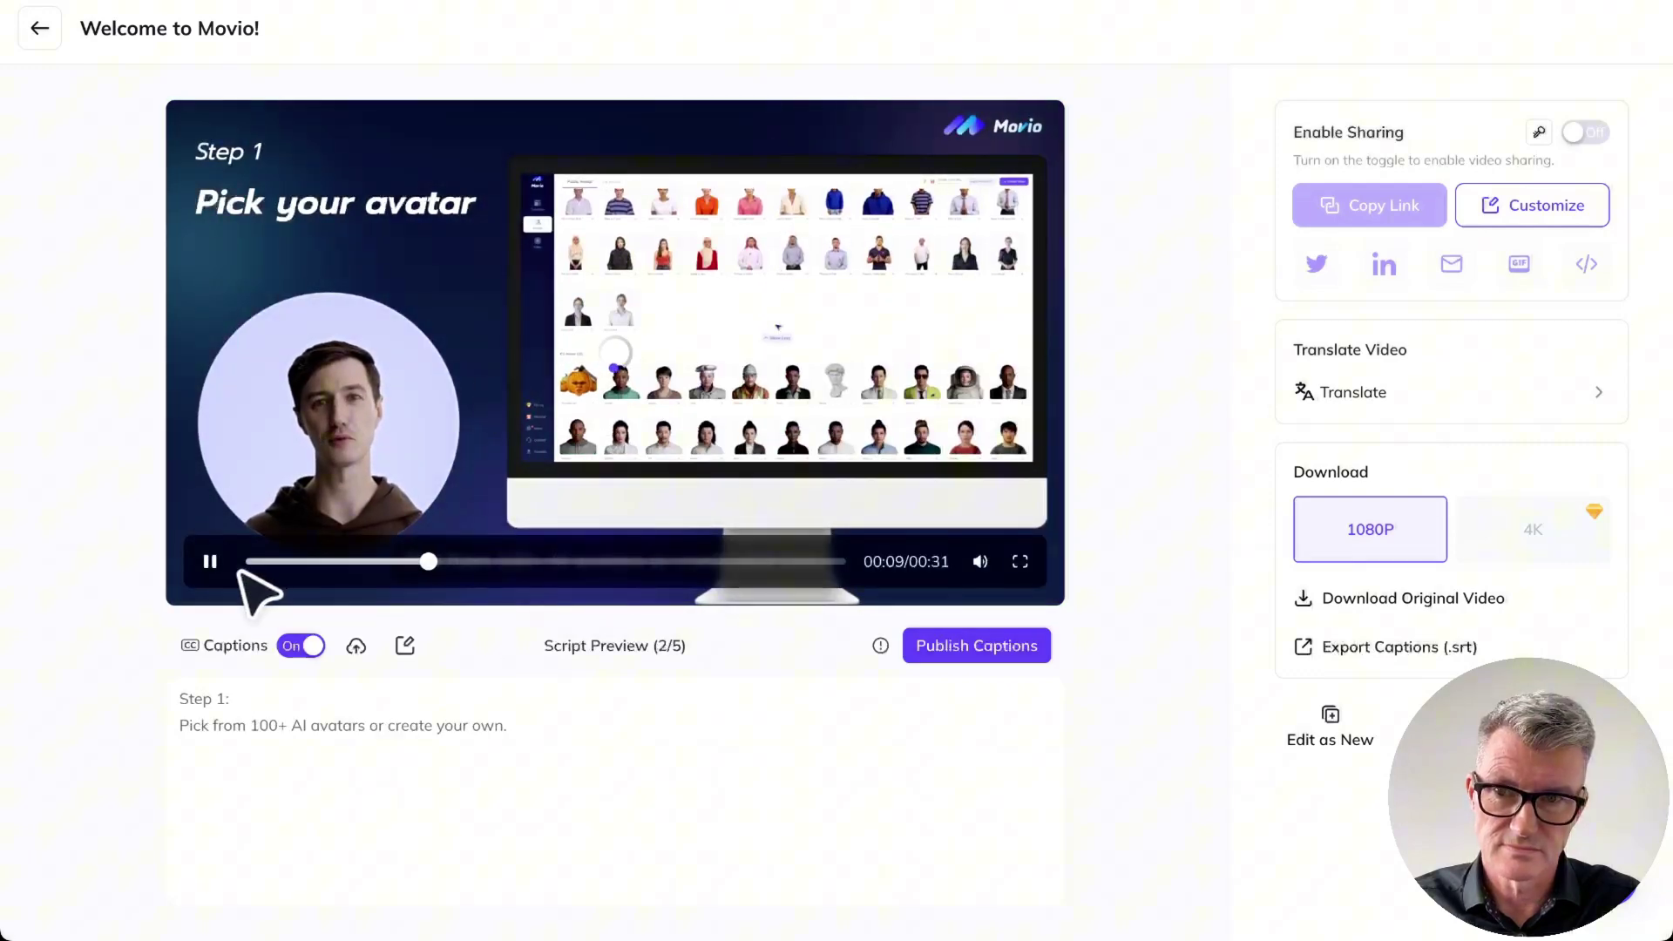
pyautogui.click(210, 561)
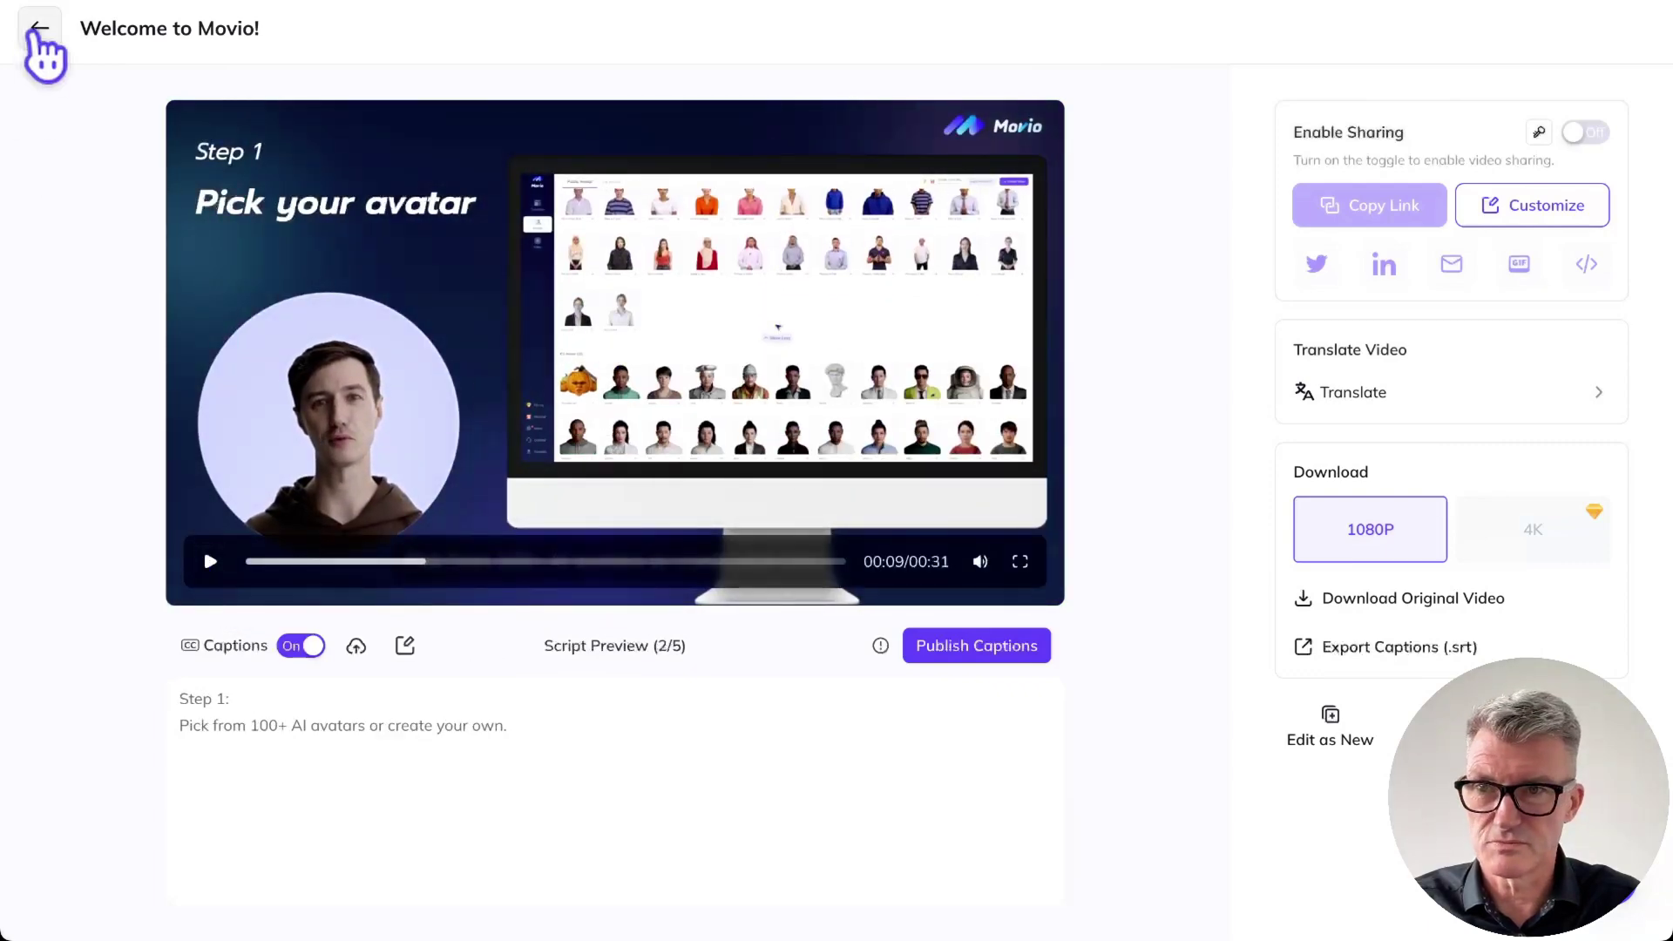
pyautogui.click(39, 27)
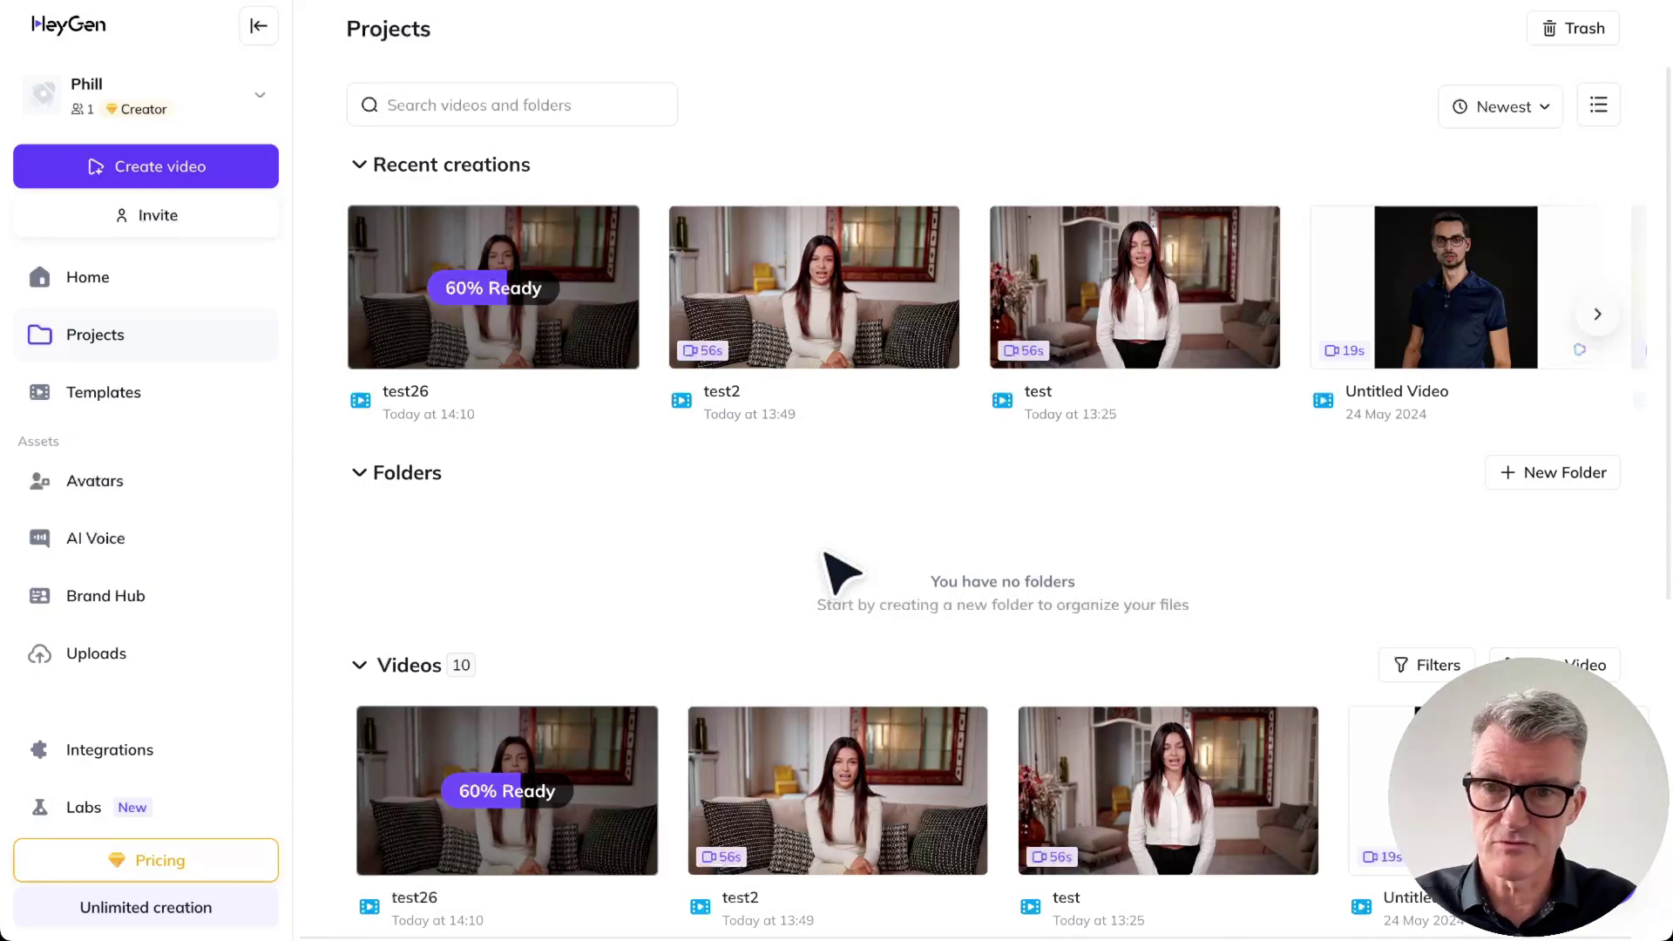
pyautogui.moveTo(801, 255)
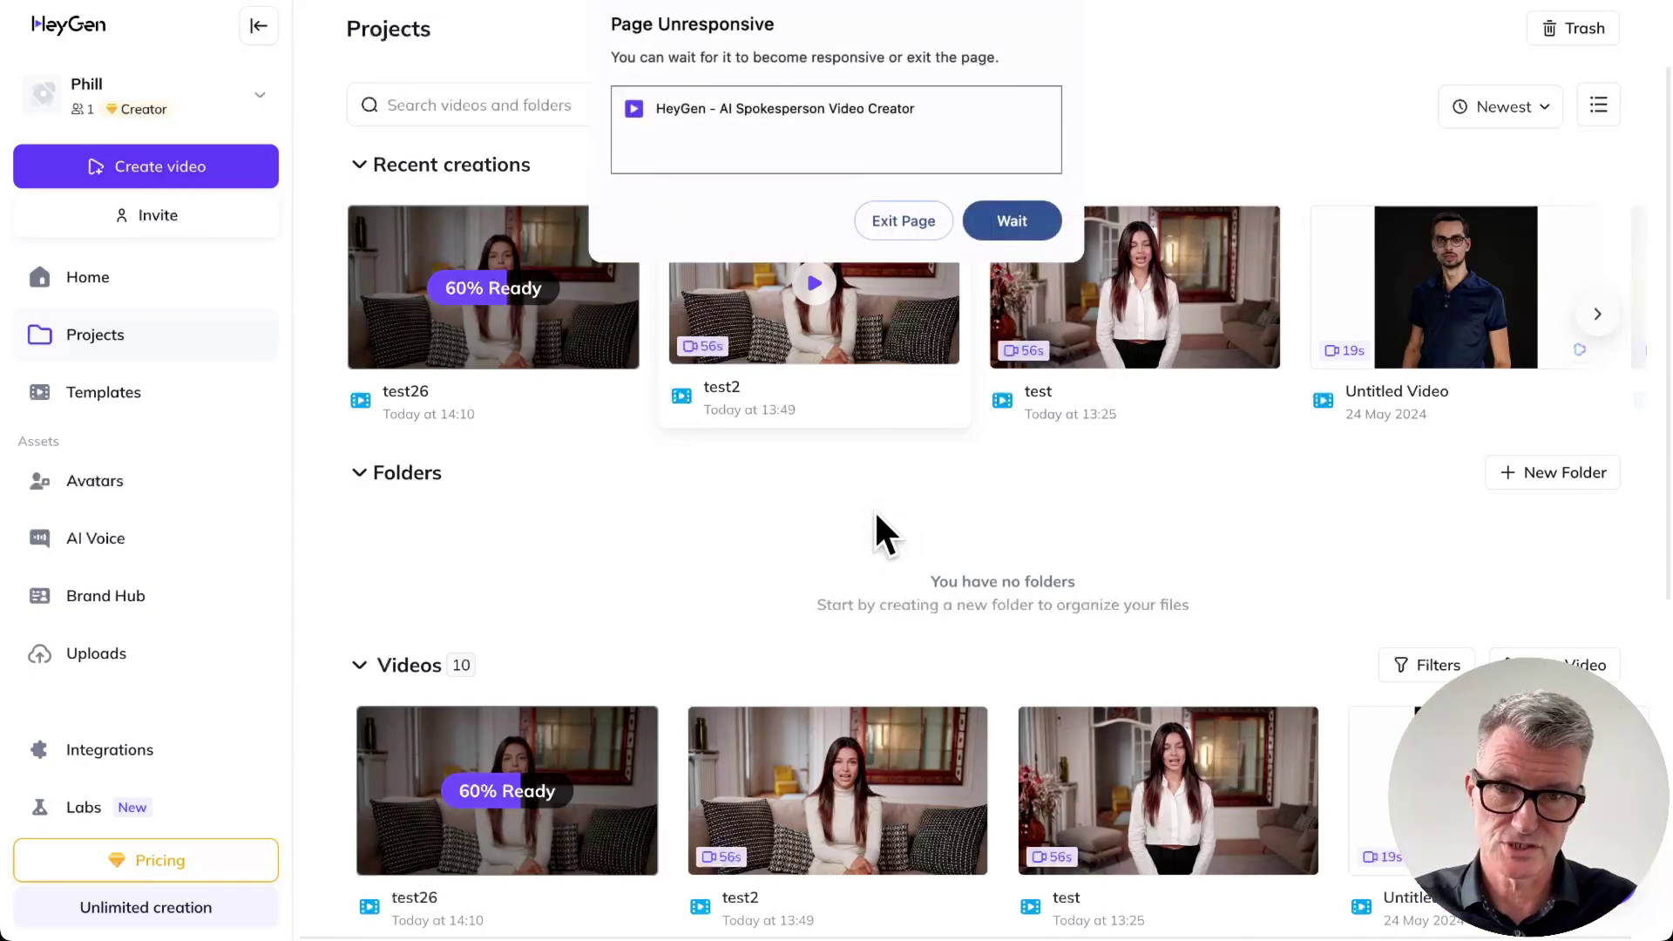
pyautogui.click(1019, 220)
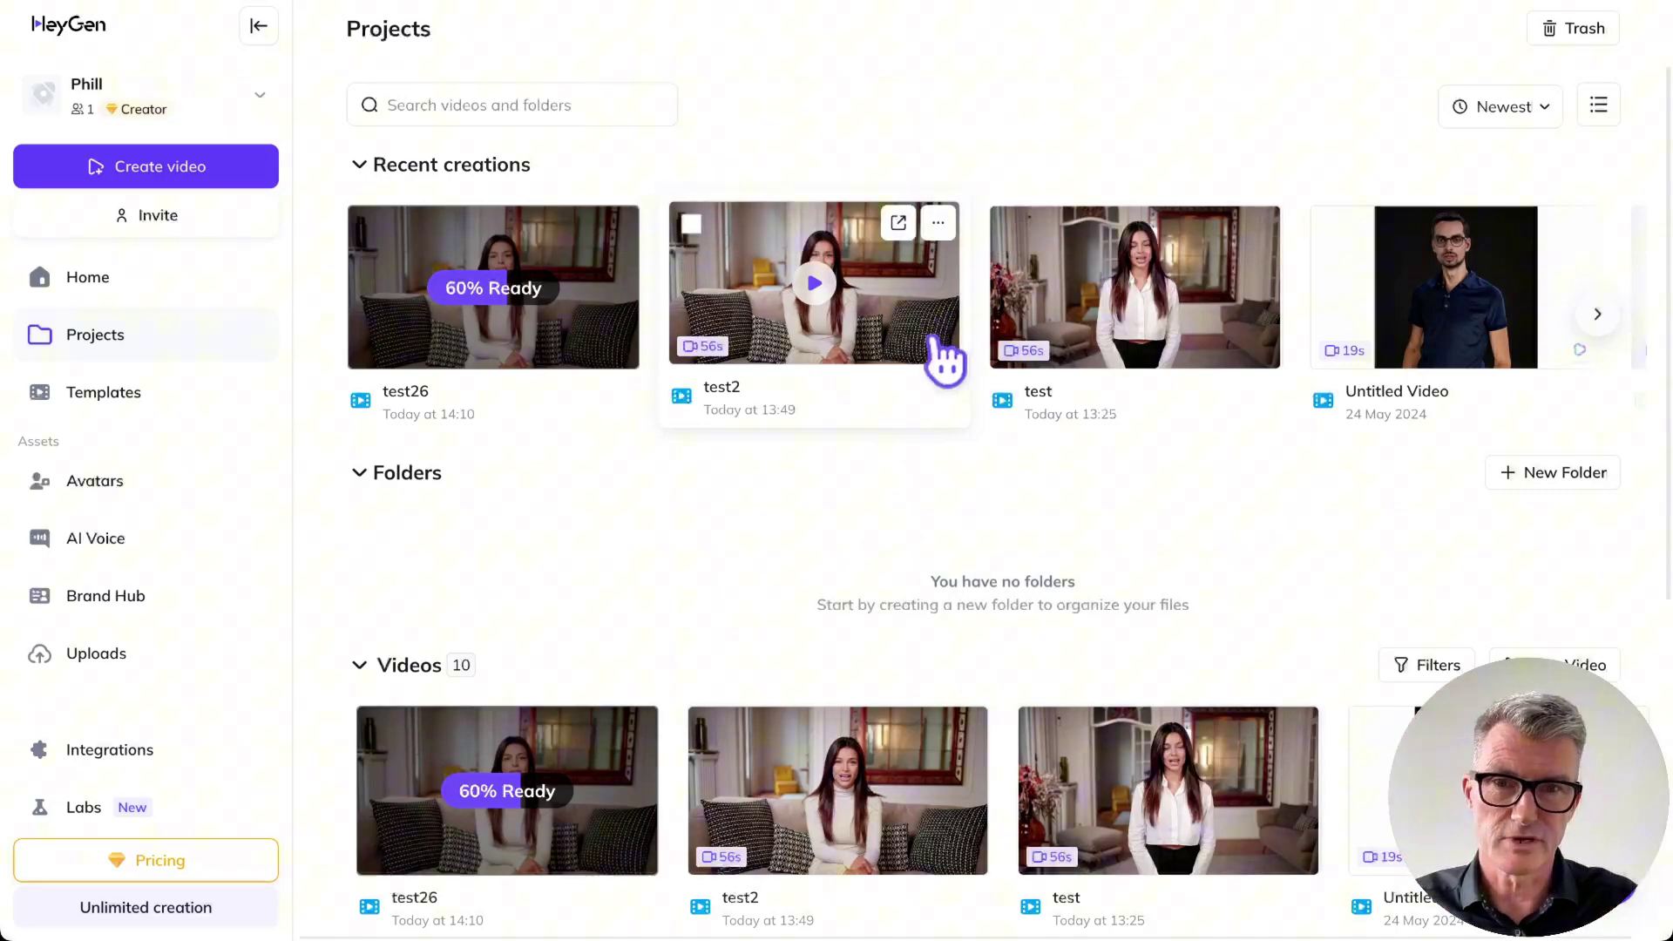
pyautogui.click(967, 418)
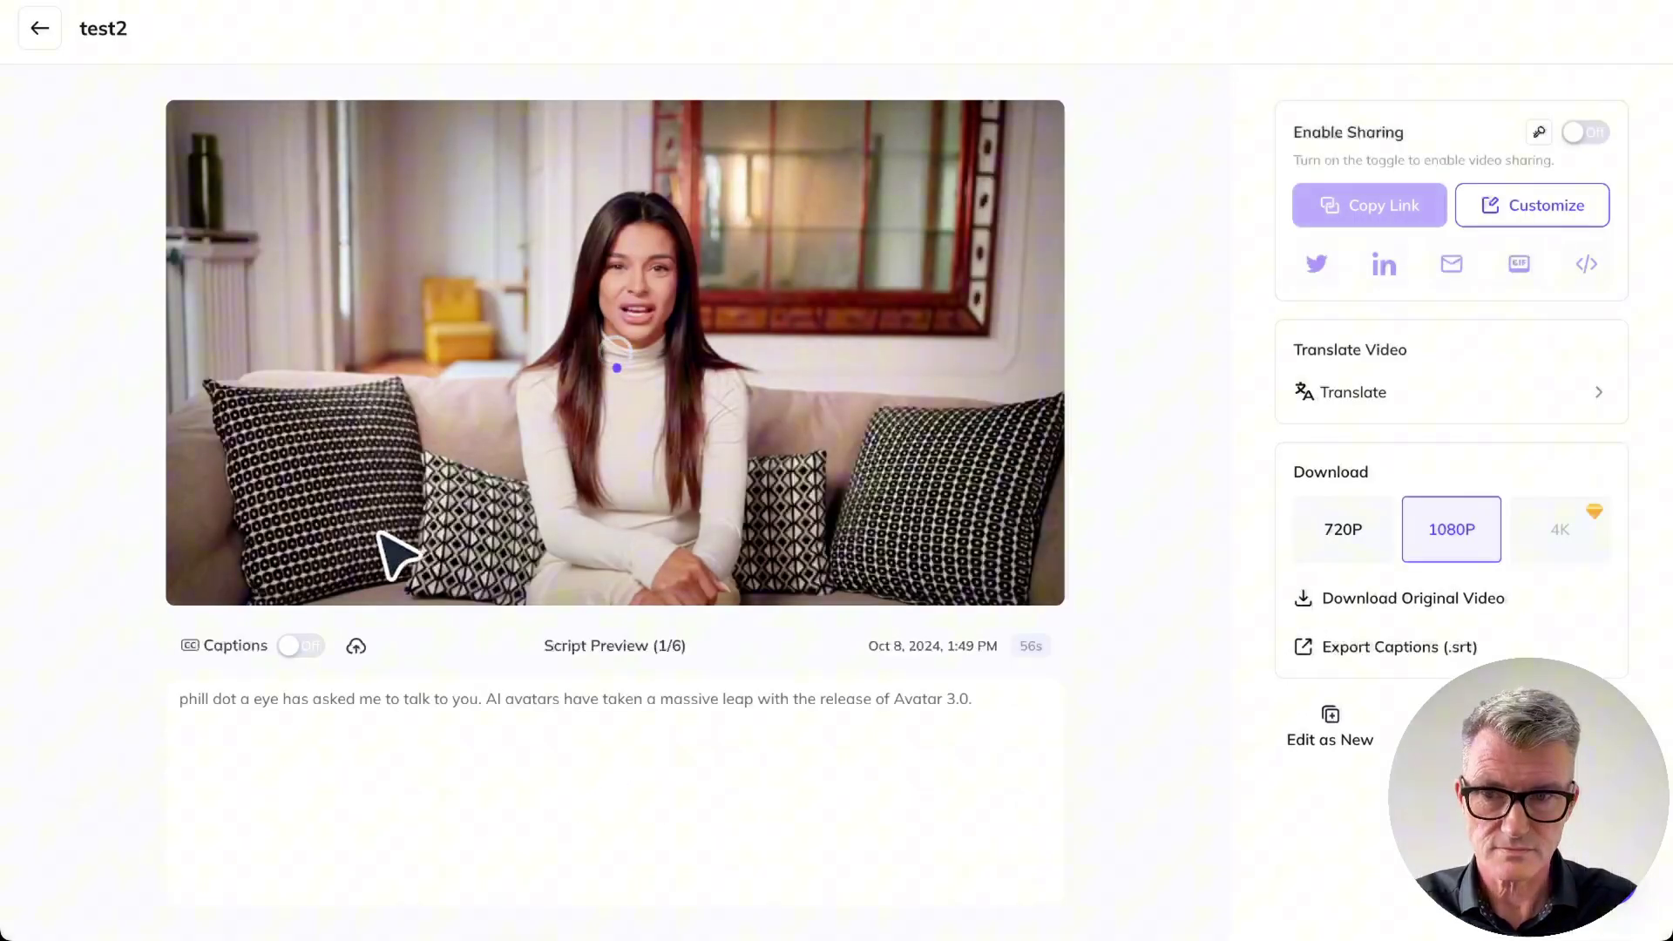
pyautogui.moveTo(592, 411)
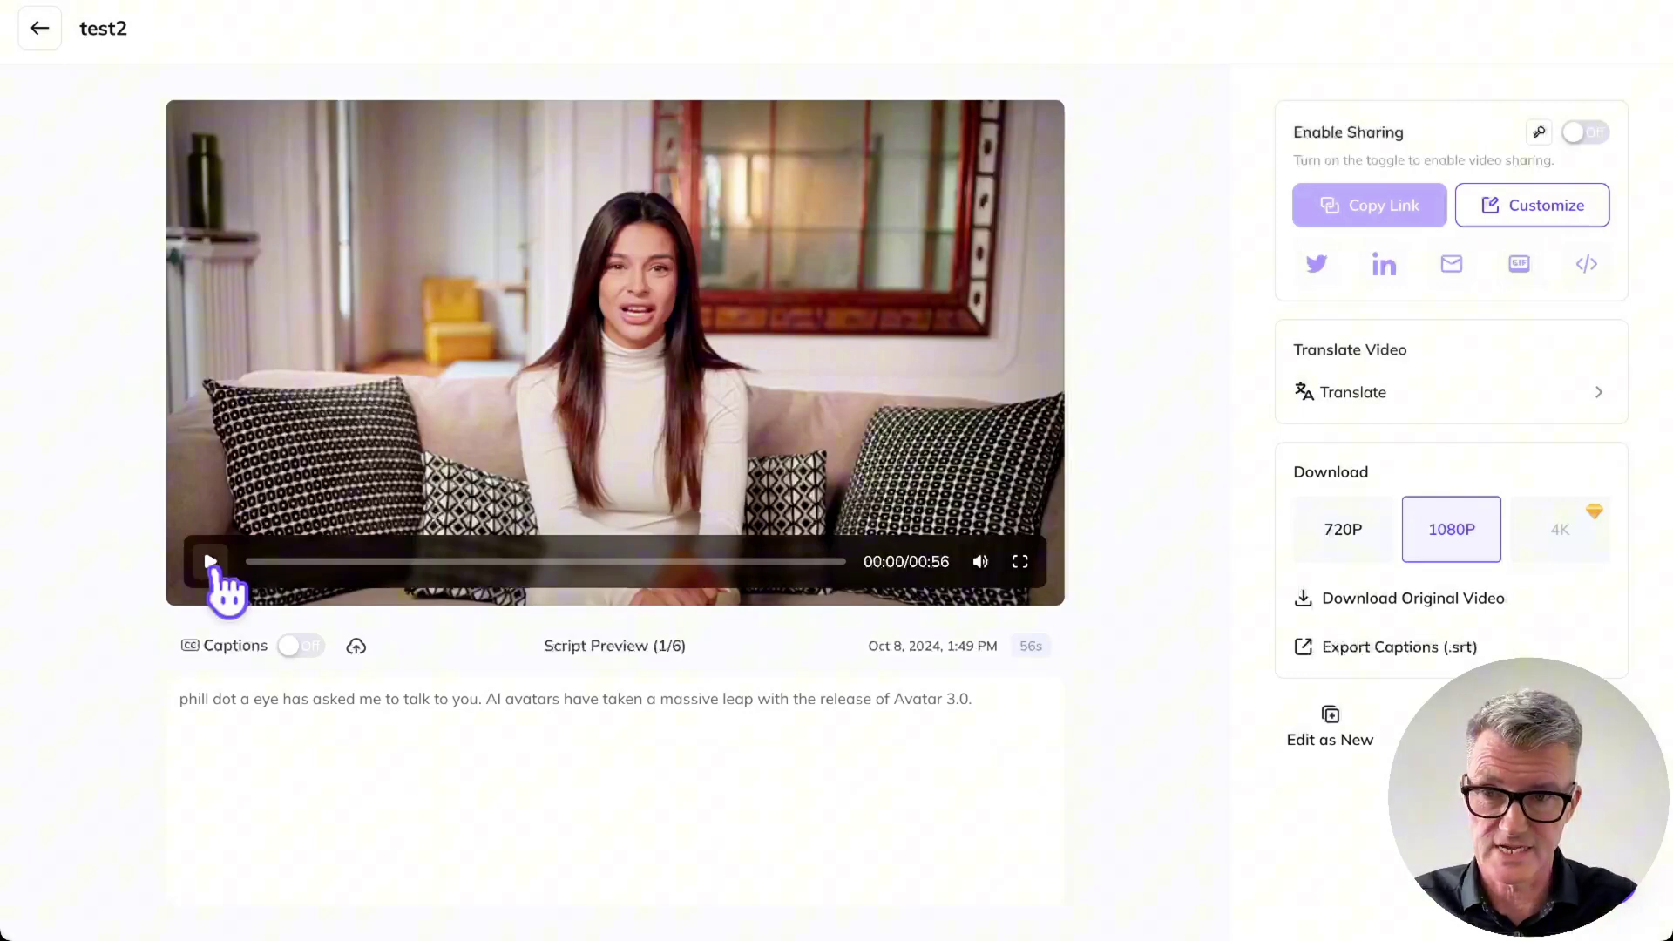
pyautogui.click(211, 563)
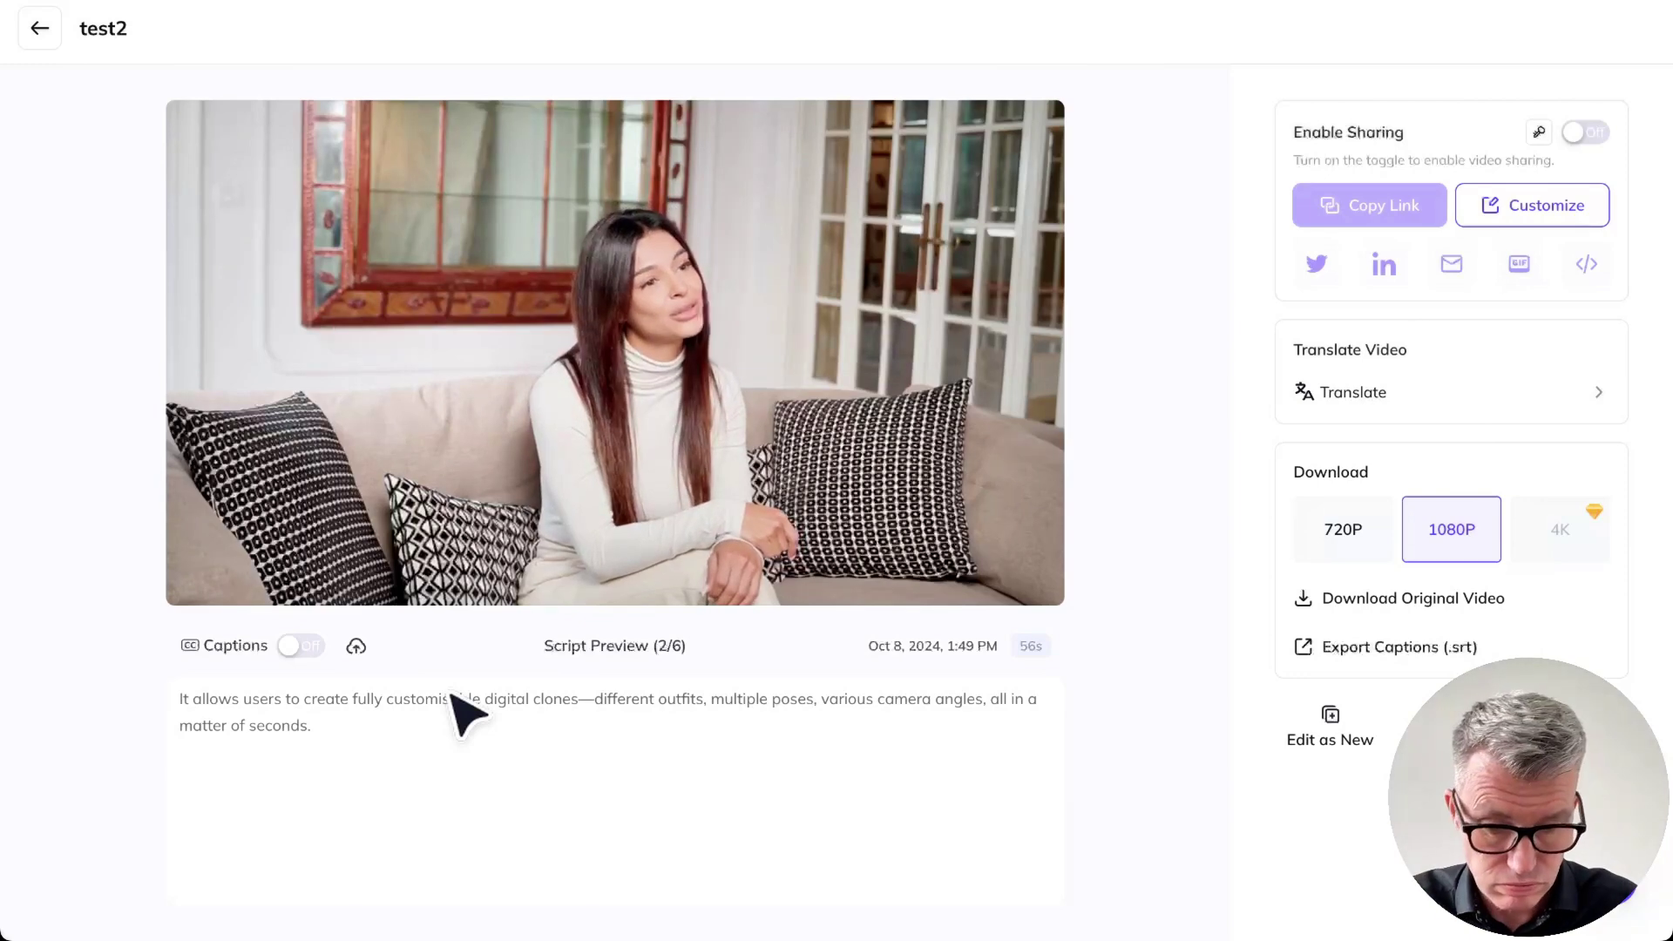
pyautogui.click(210, 563)
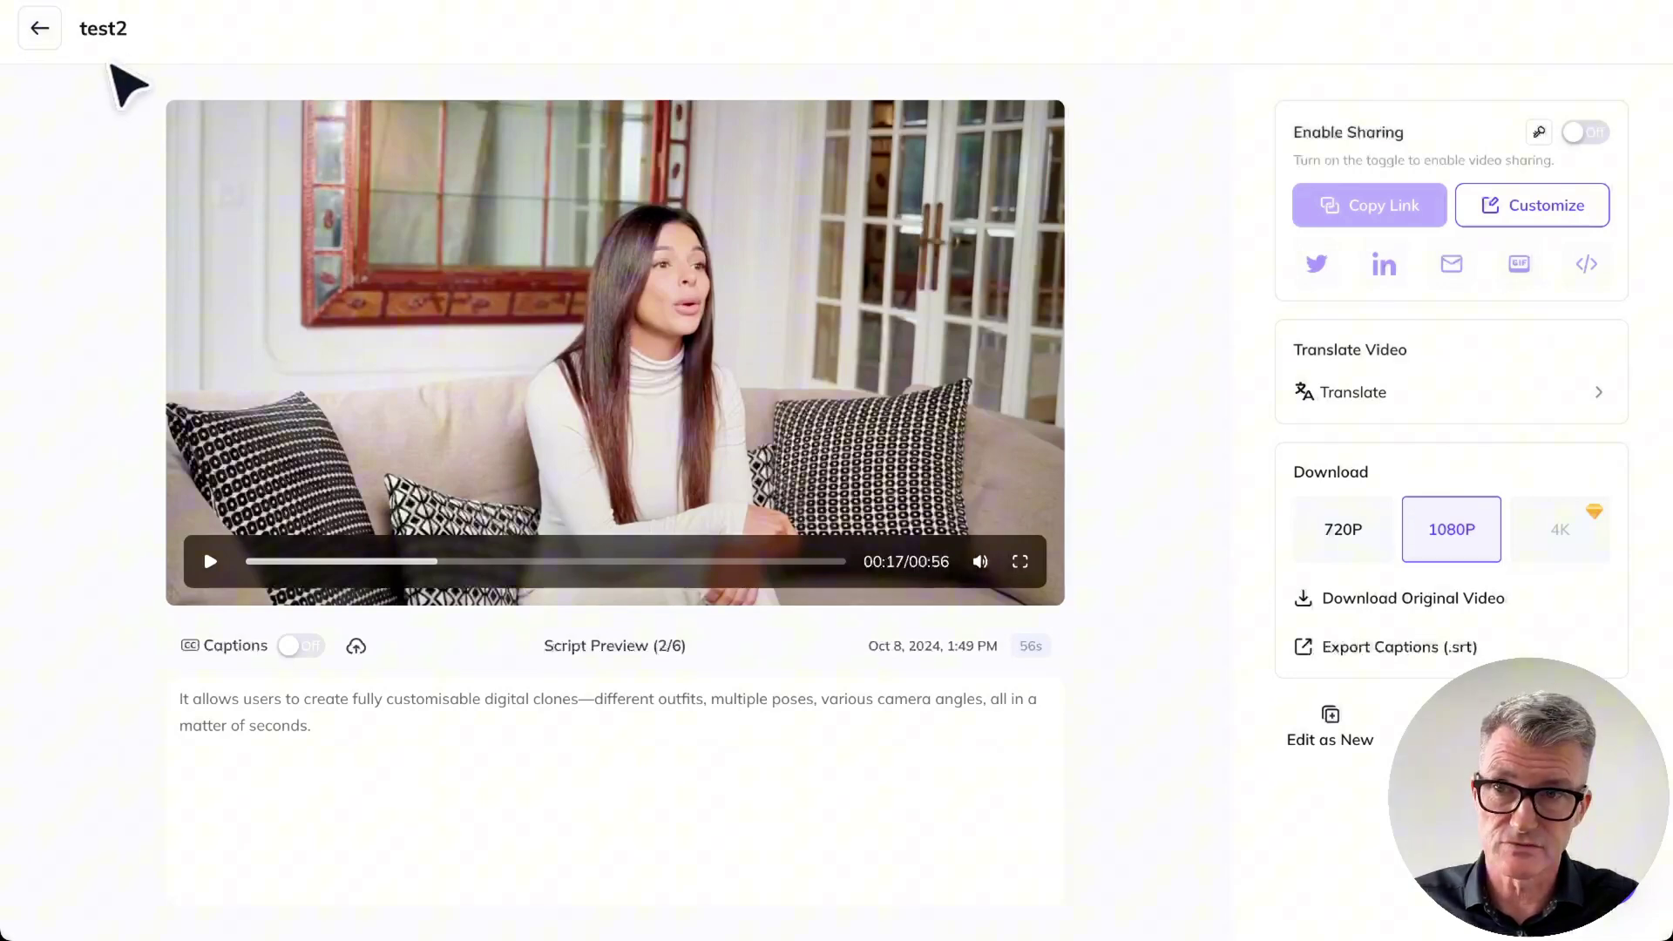
pyautogui.click(39, 27)
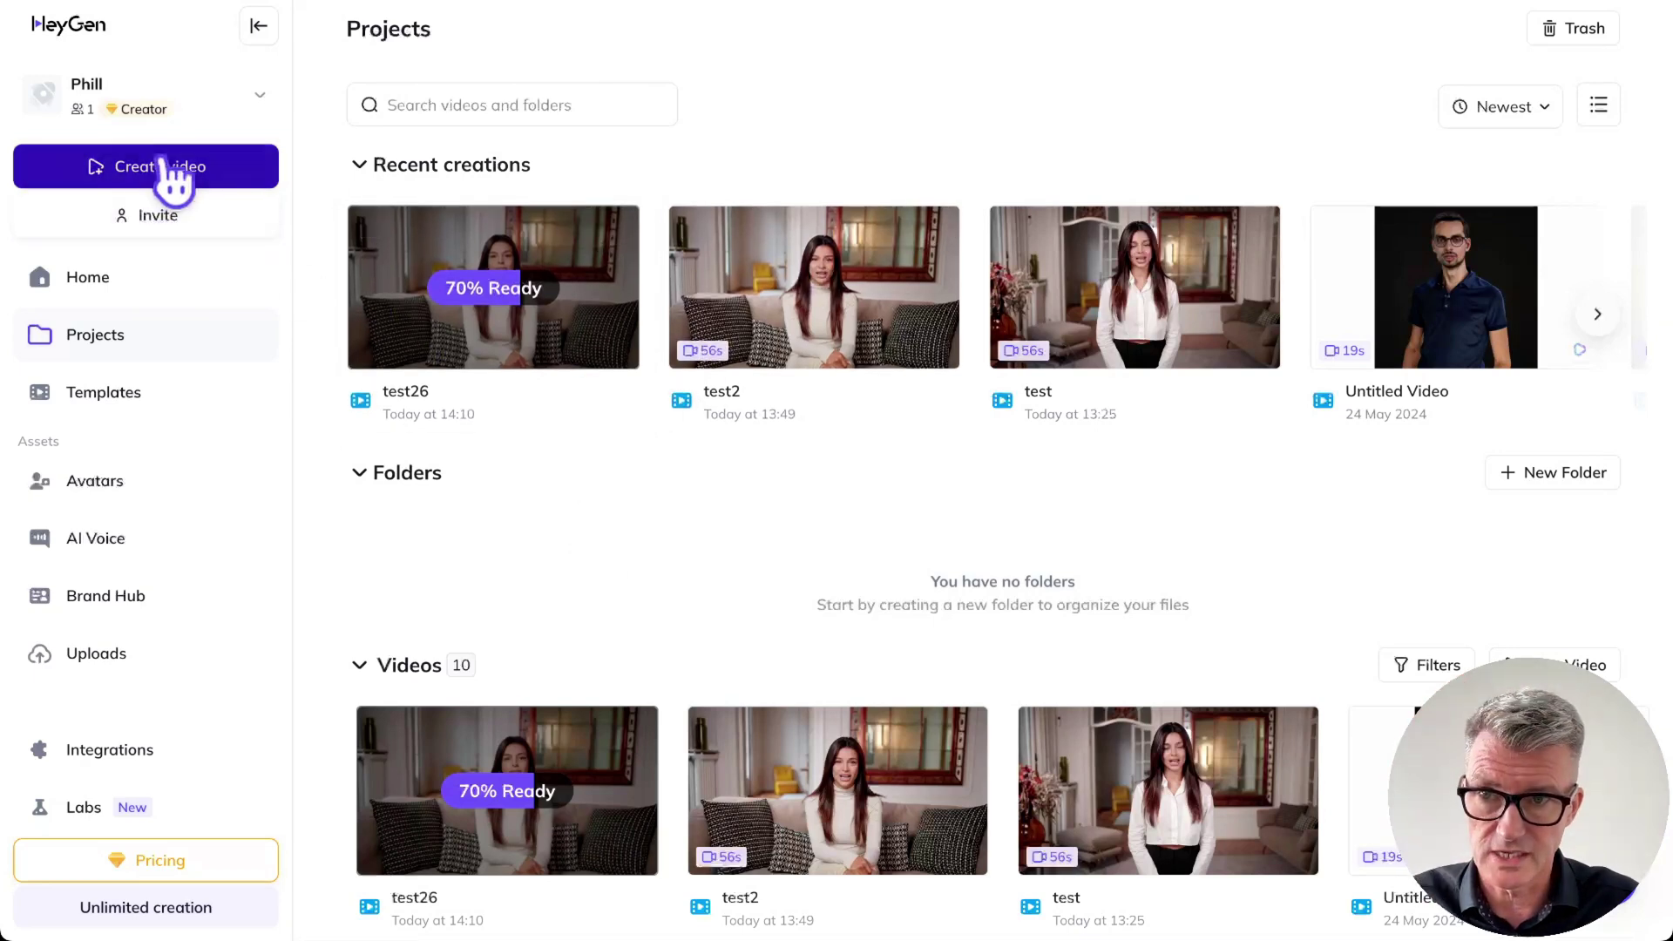
# Start a blank landscape Avatar Video, waiting out the Page Unresponsive dialog as the editor loads.
pyautogui.click(167, 166)
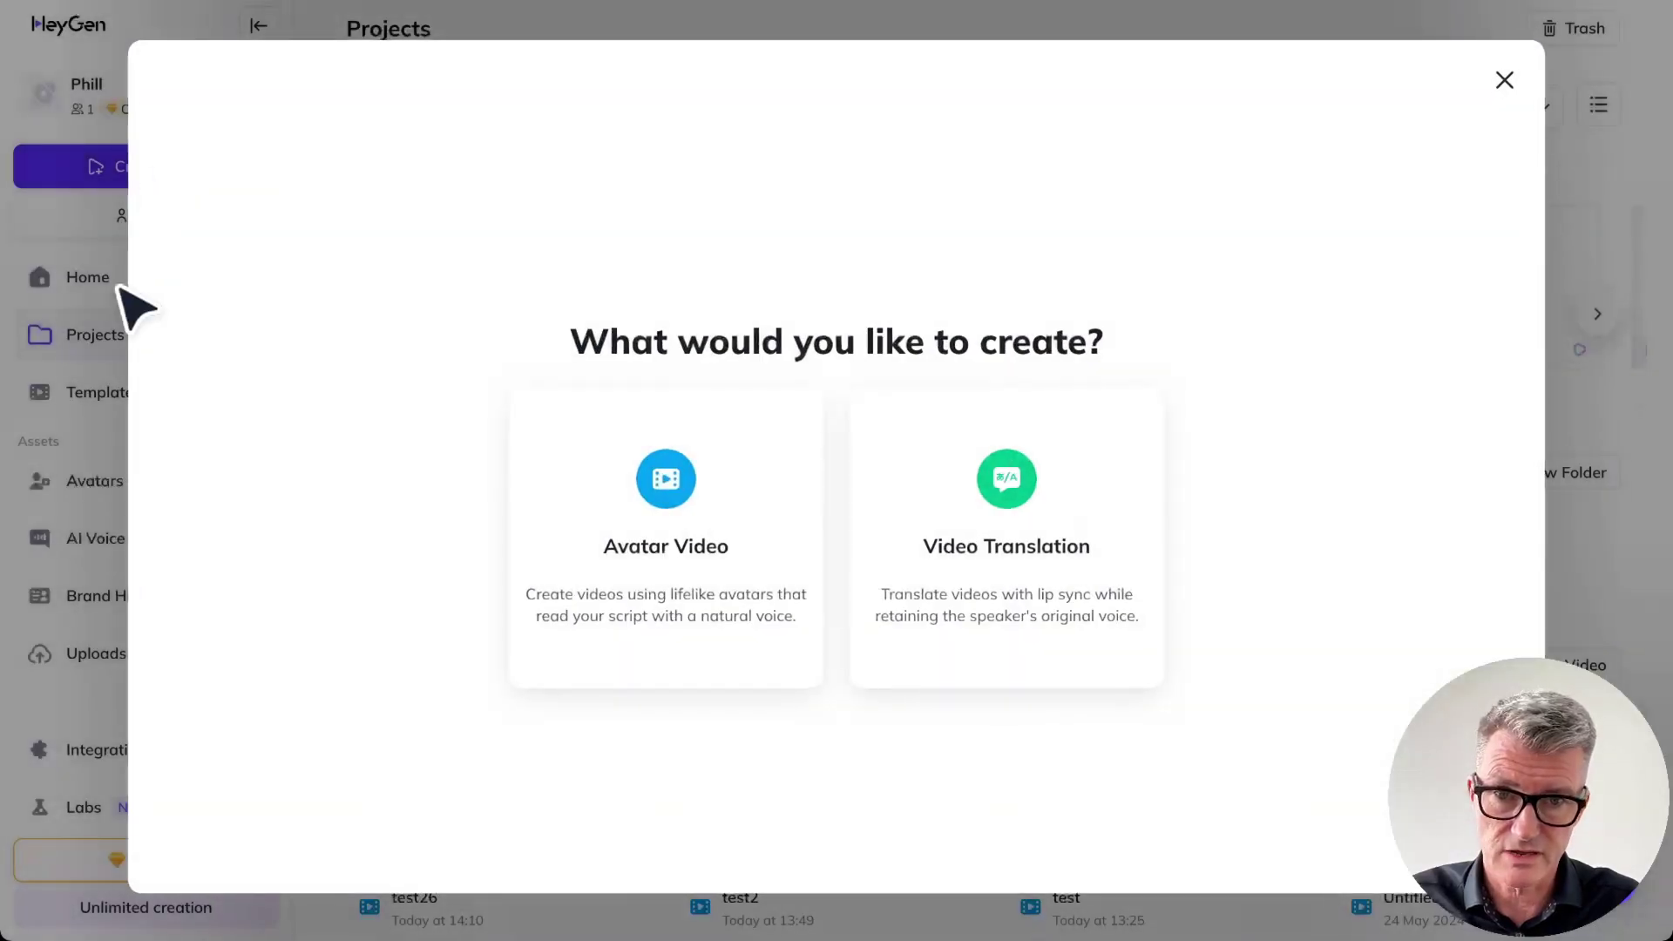
pyautogui.click(662, 479)
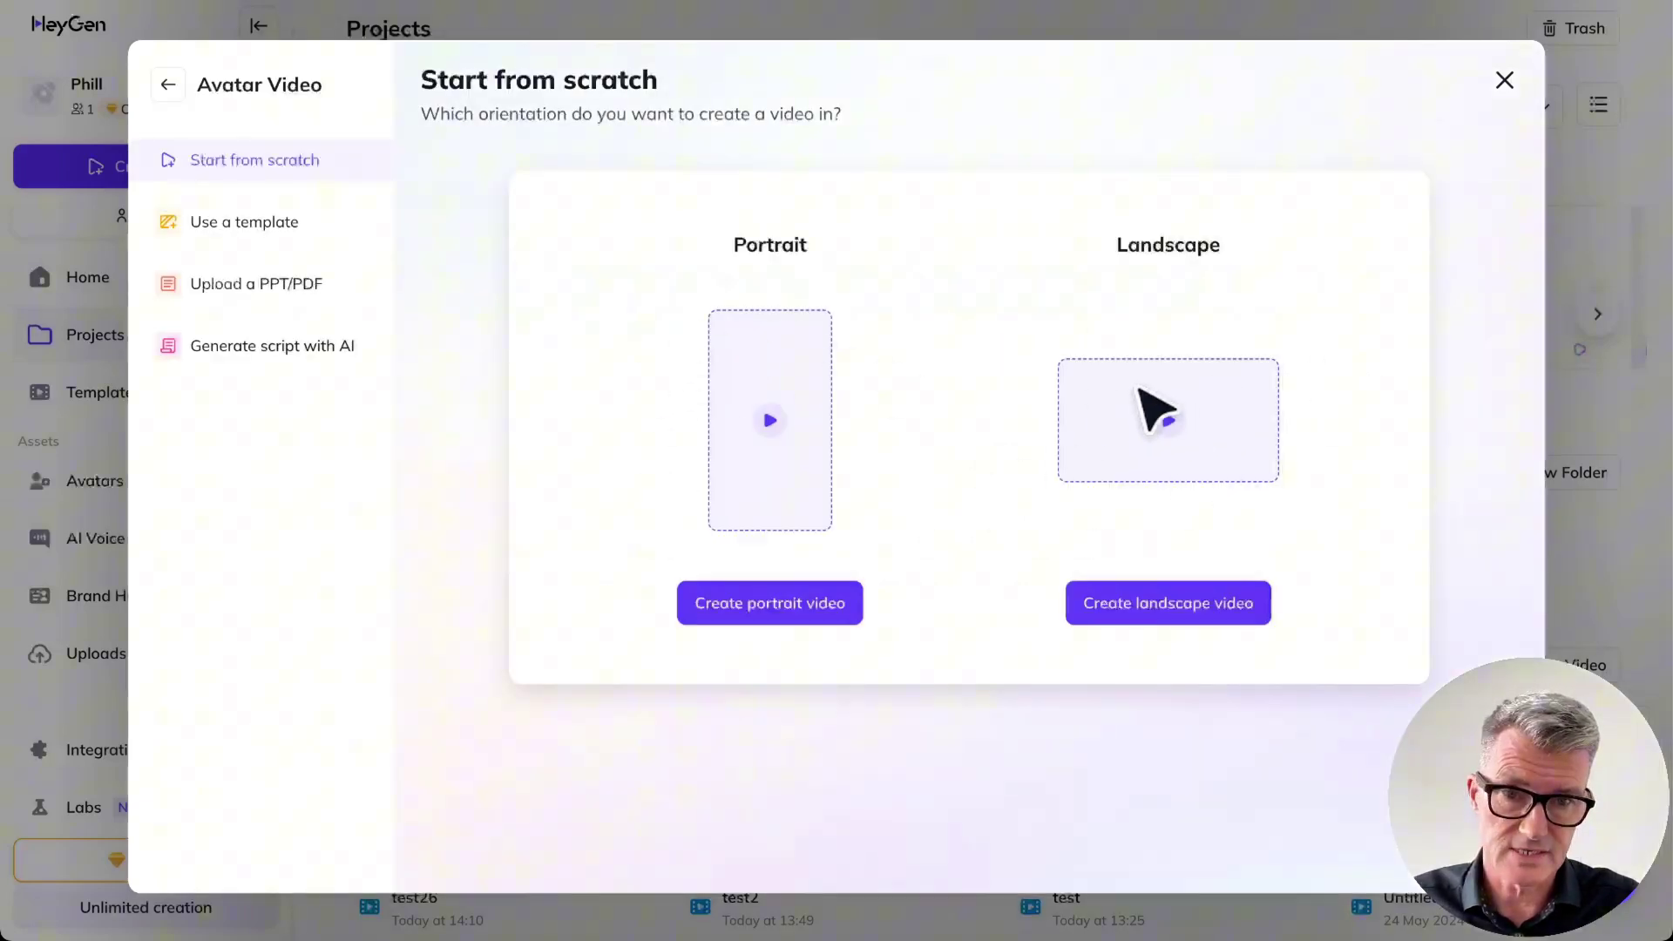
pyautogui.click(1148, 608)
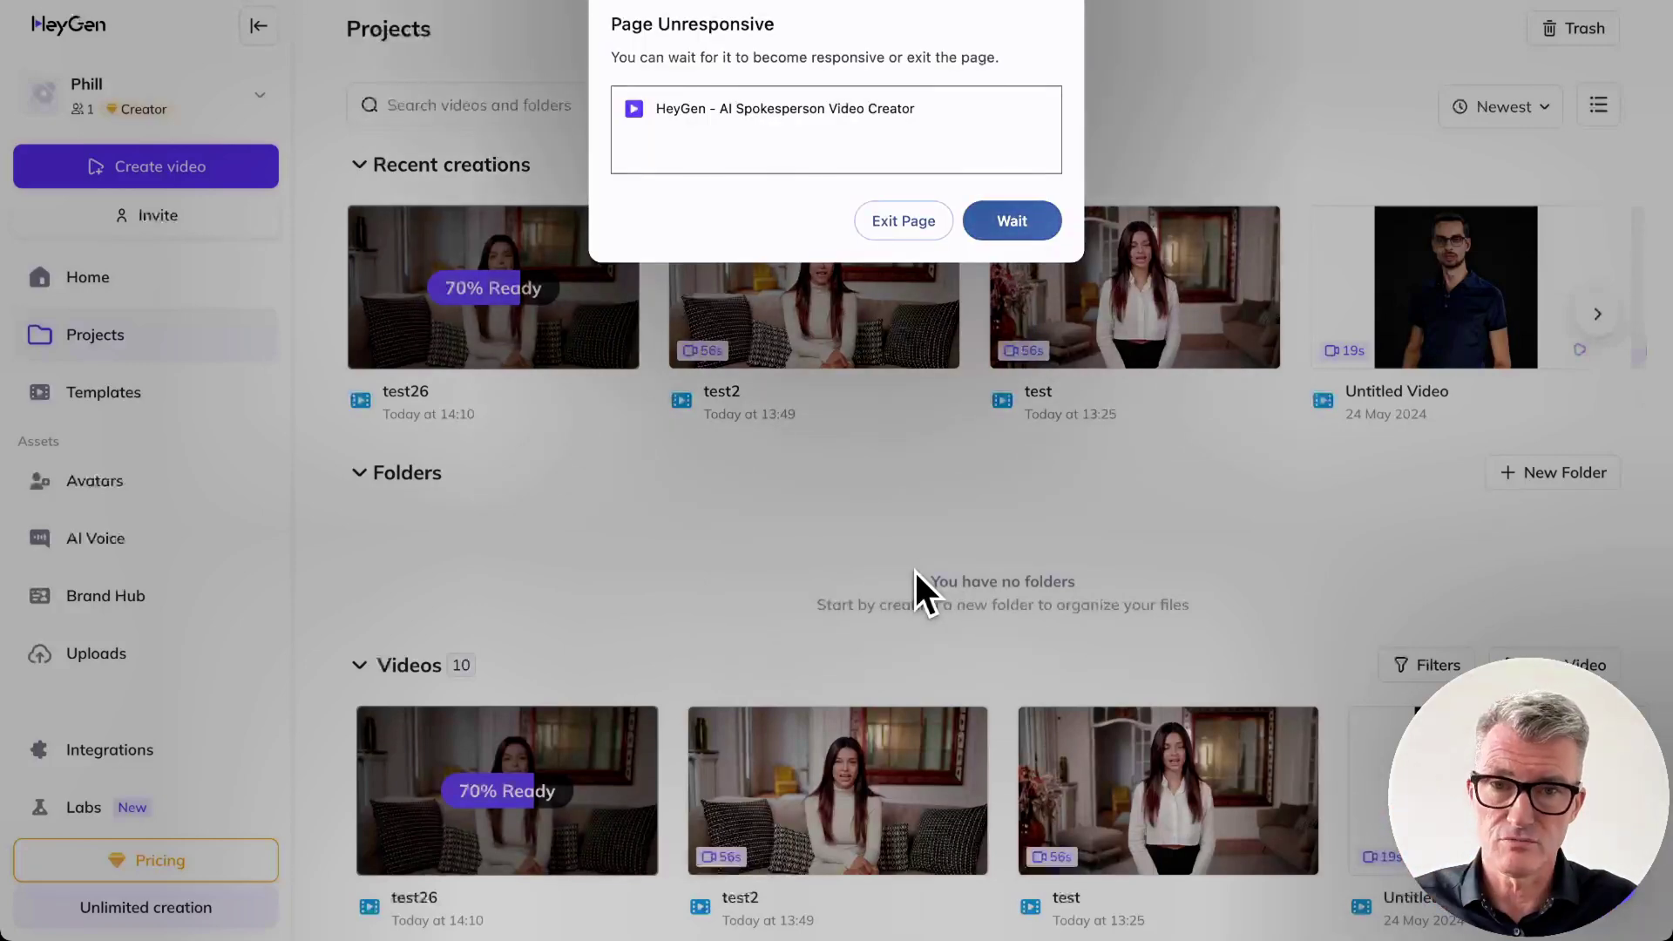
pyautogui.click(1015, 223)
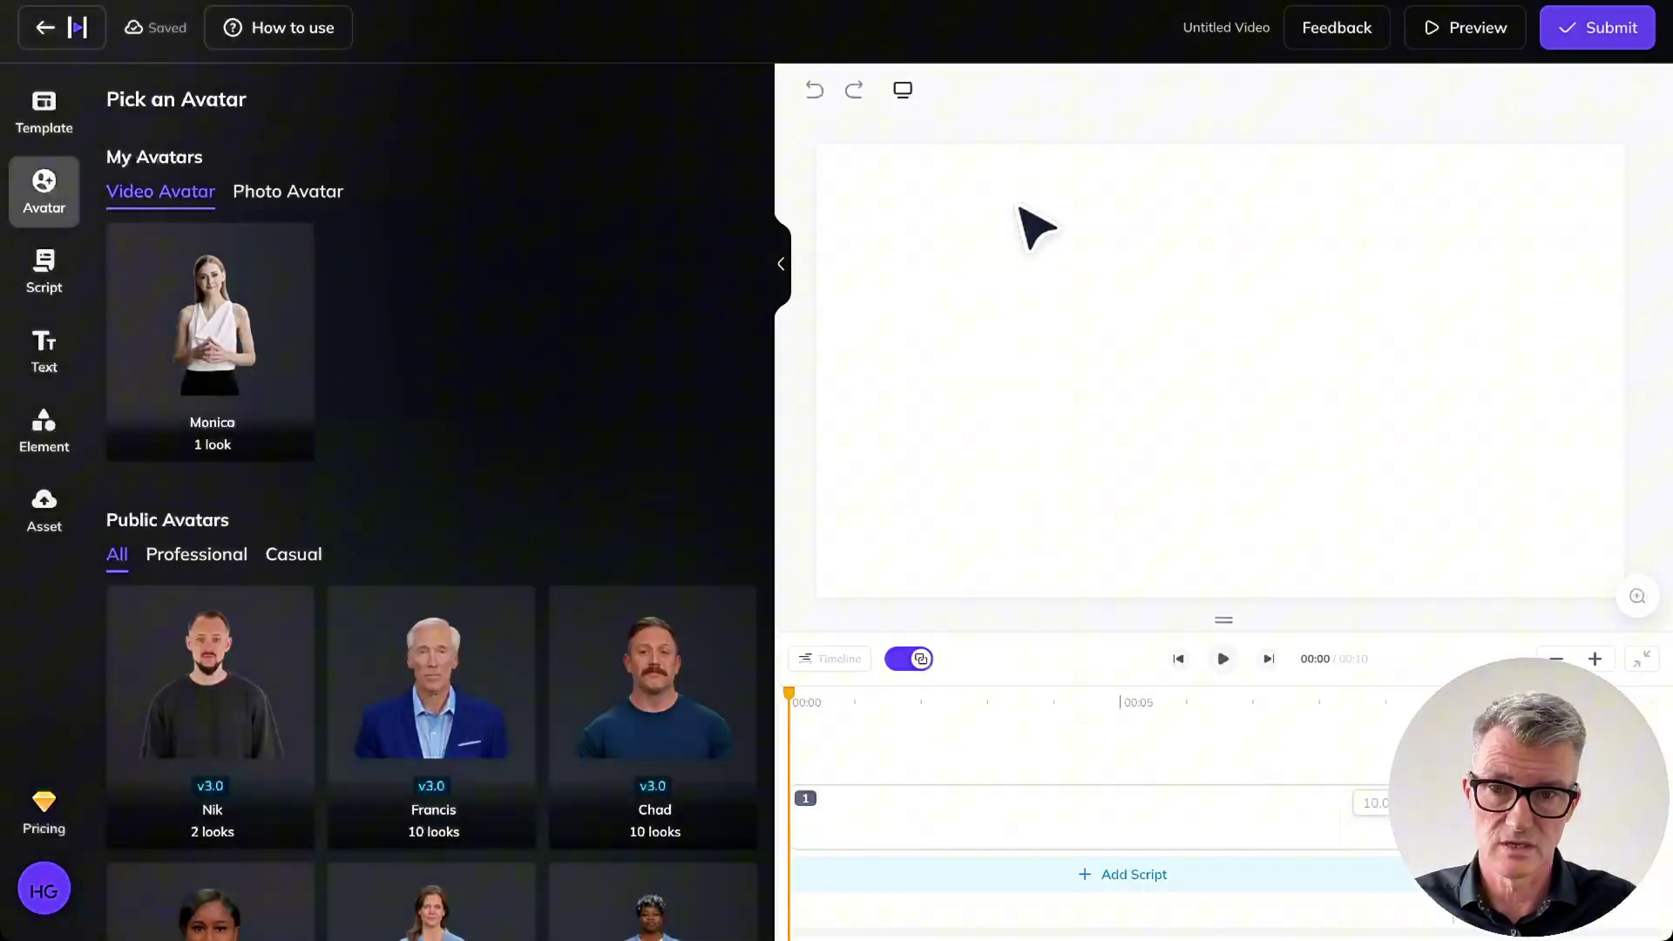
# Browse the Public Avatars grid and open Raul's collection of looks.
pyautogui.scroll(-15, 529, 575)
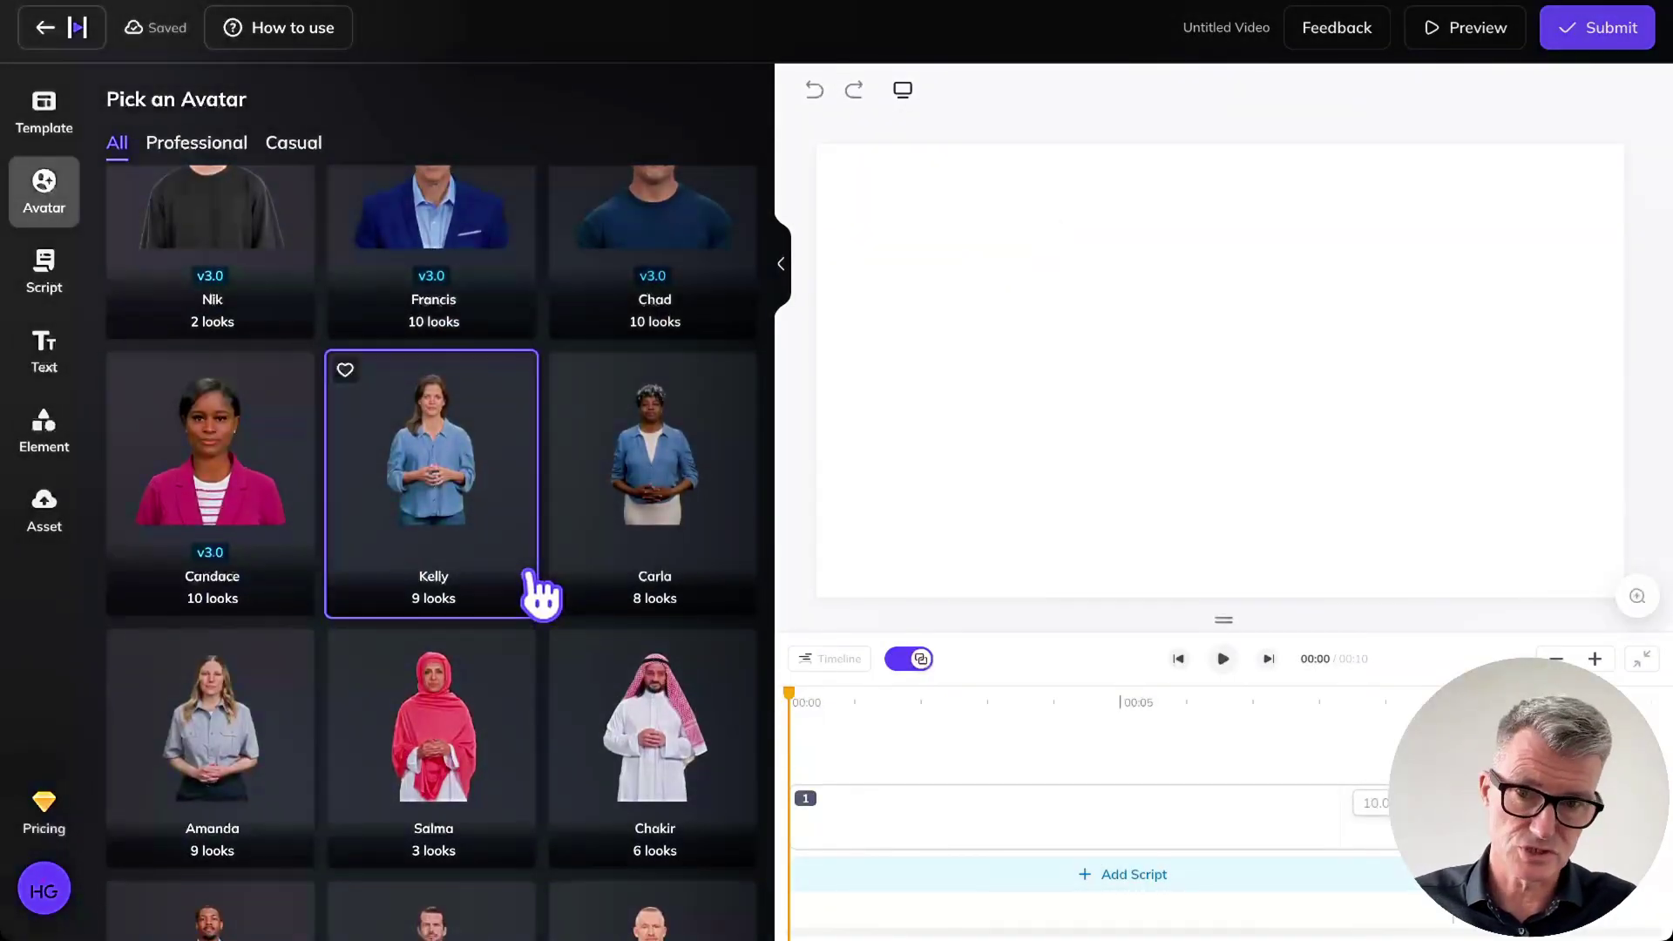
pyautogui.scroll(-1, 540, 597)
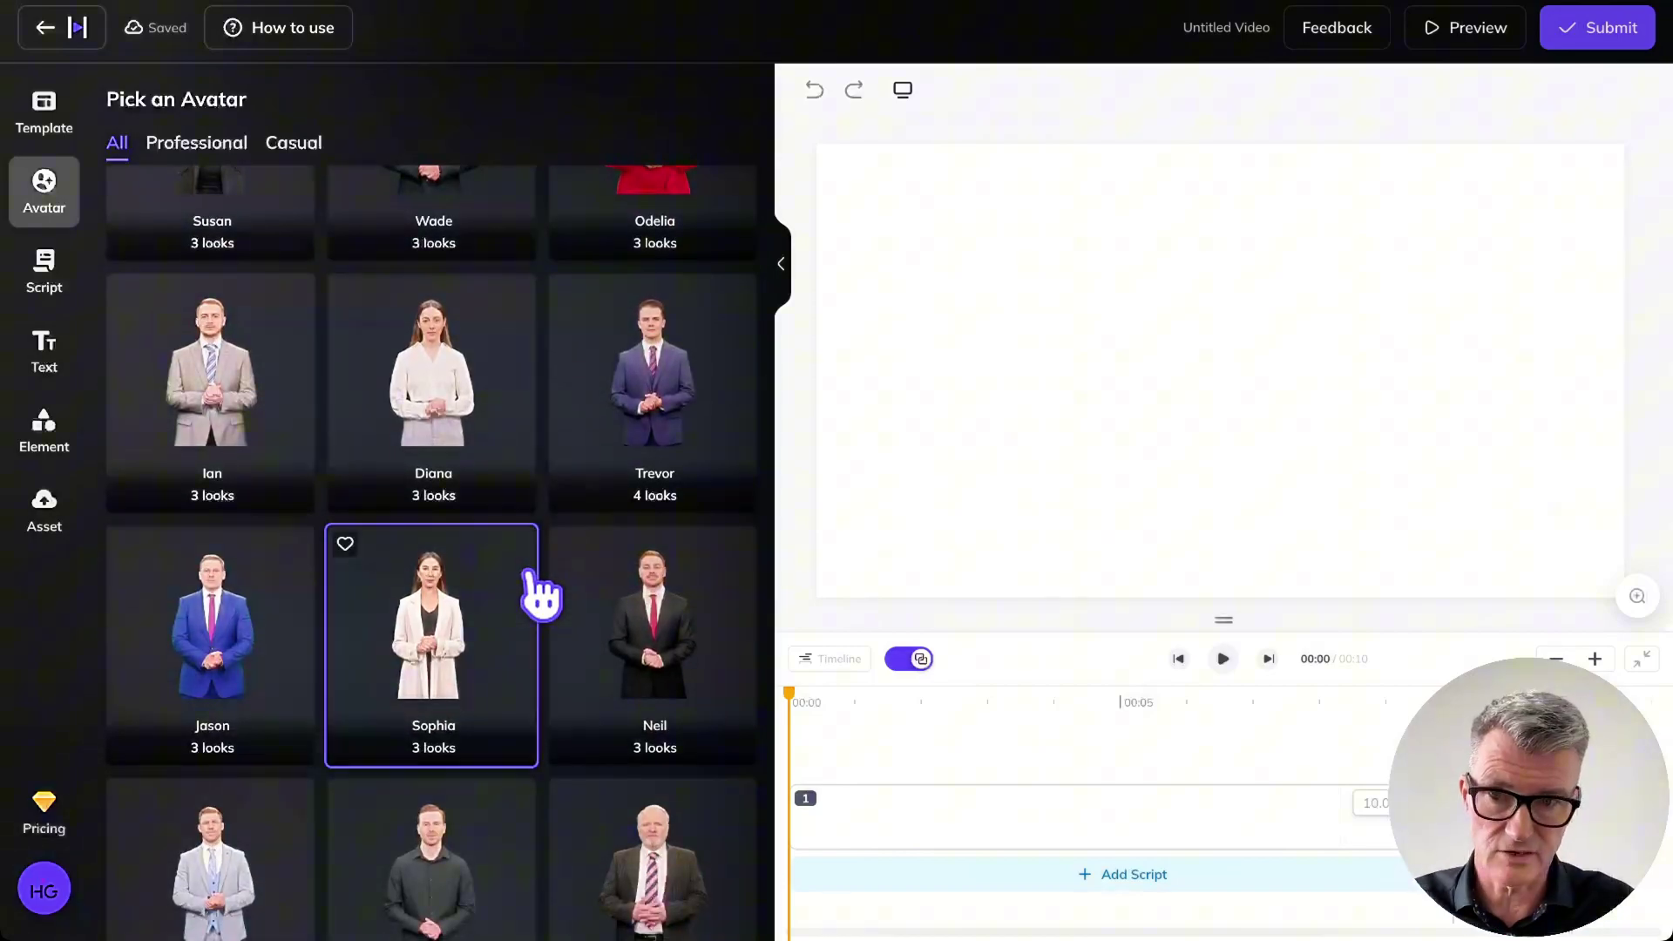
pyautogui.scroll(-5, 541, 597)
pyautogui.scroll(8, 540, 596)
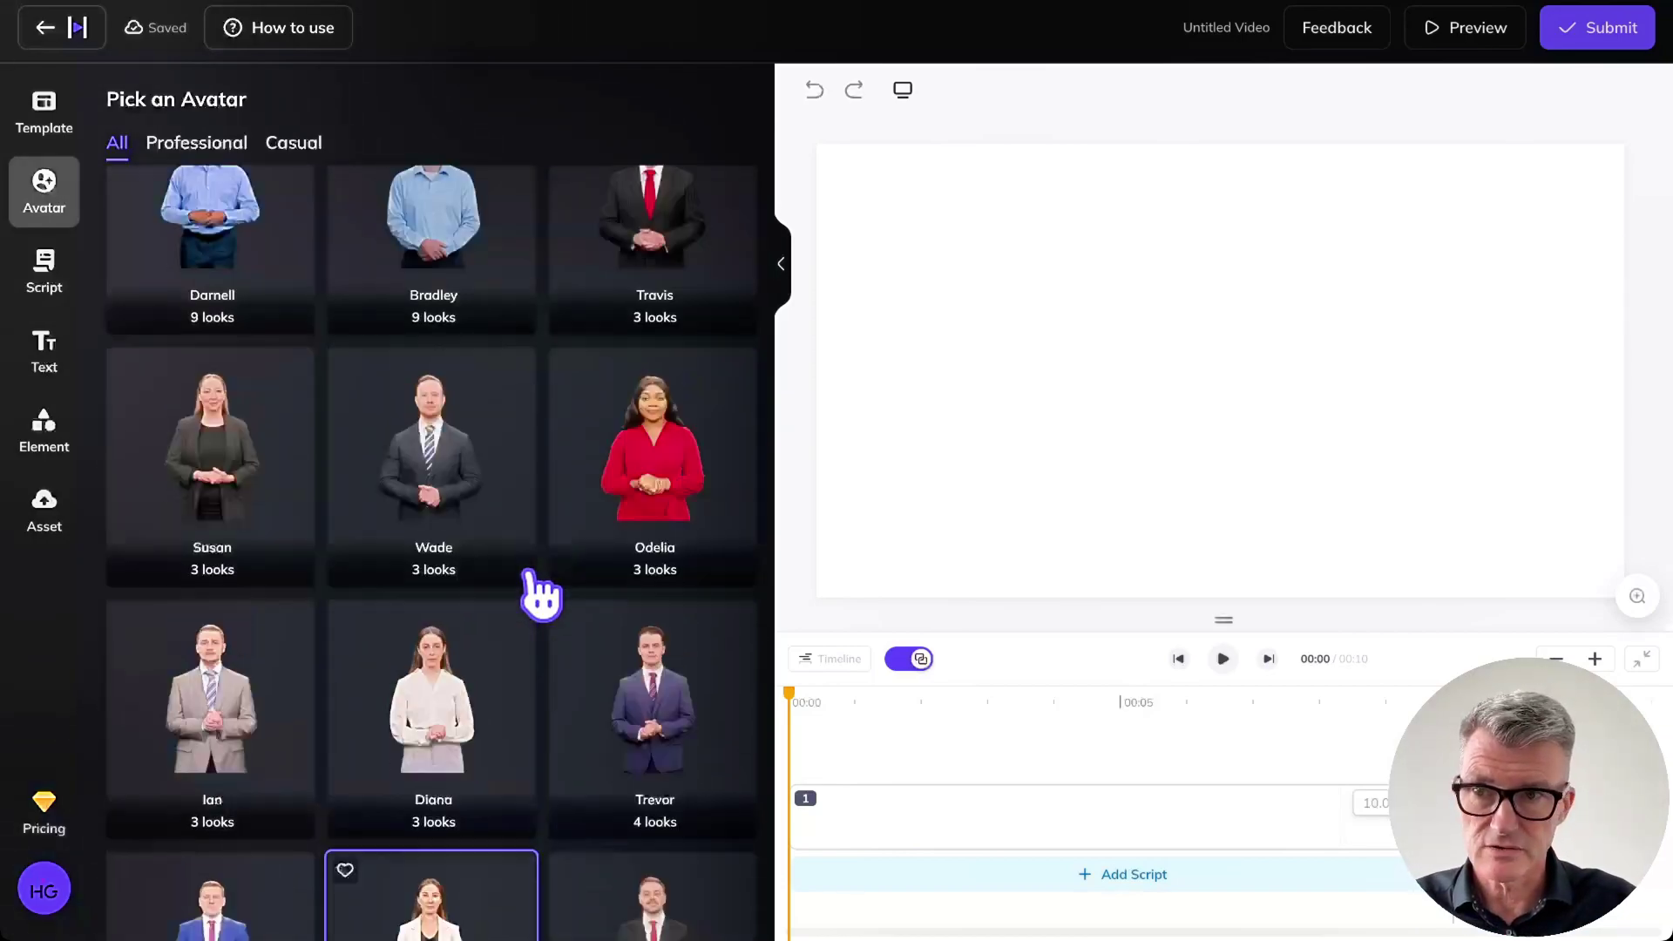
pyautogui.scroll(3, 540, 597)
pyautogui.scroll(12, 544, 589)
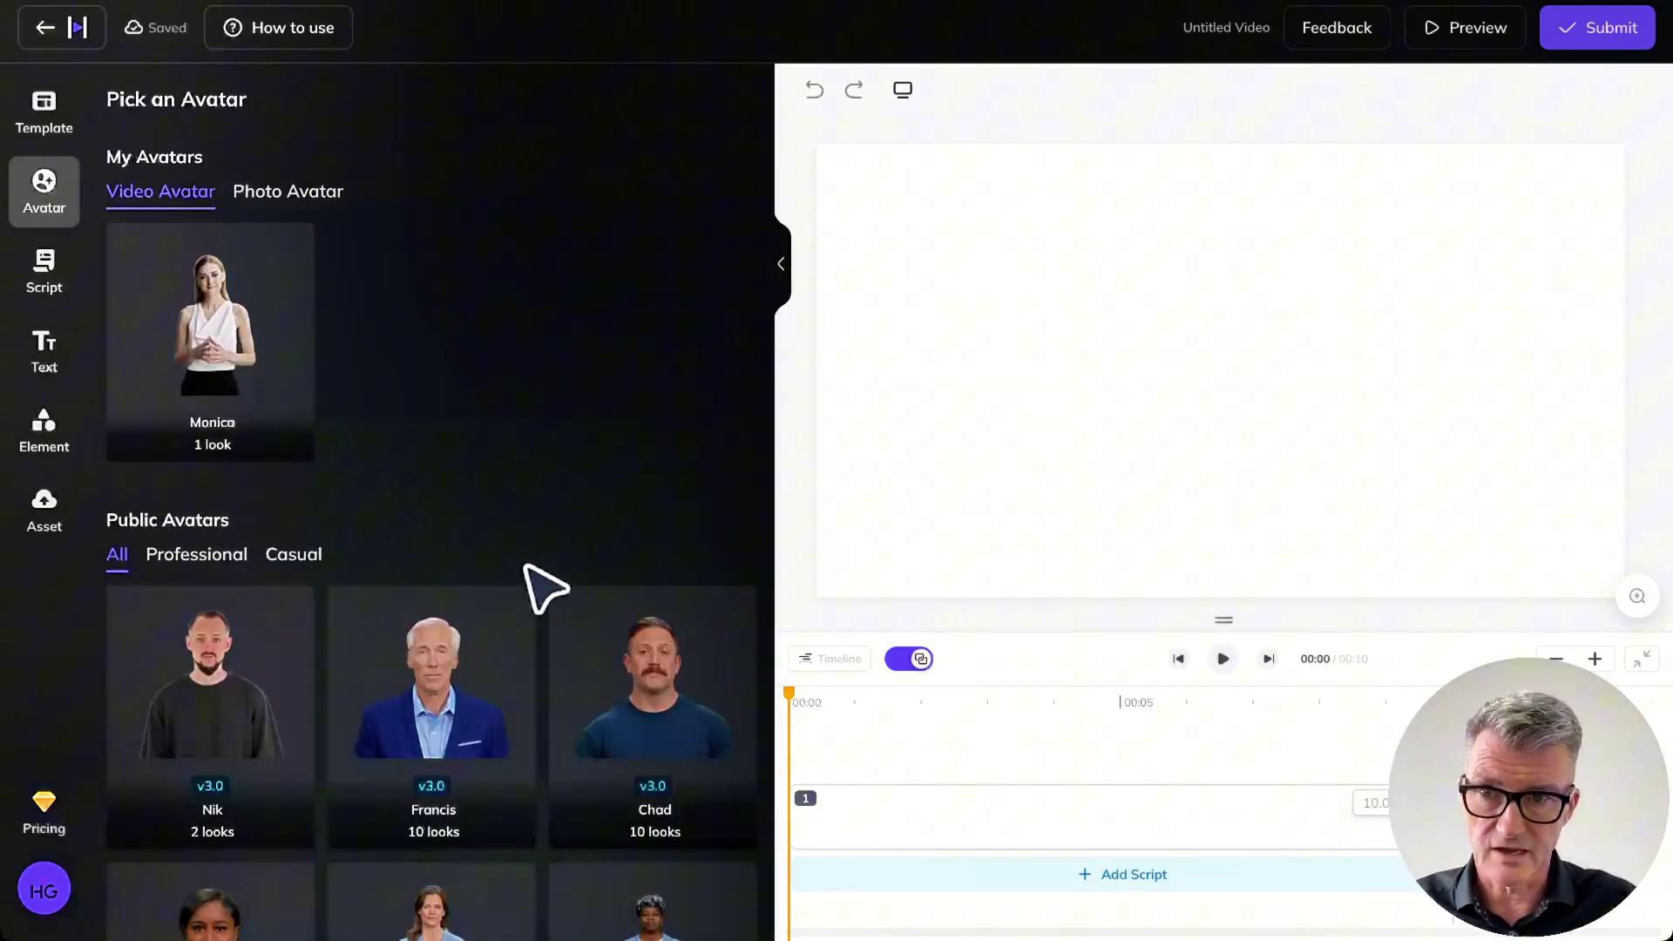
pyautogui.scroll(-10, 544, 589)
pyautogui.scroll(-15, 545, 589)
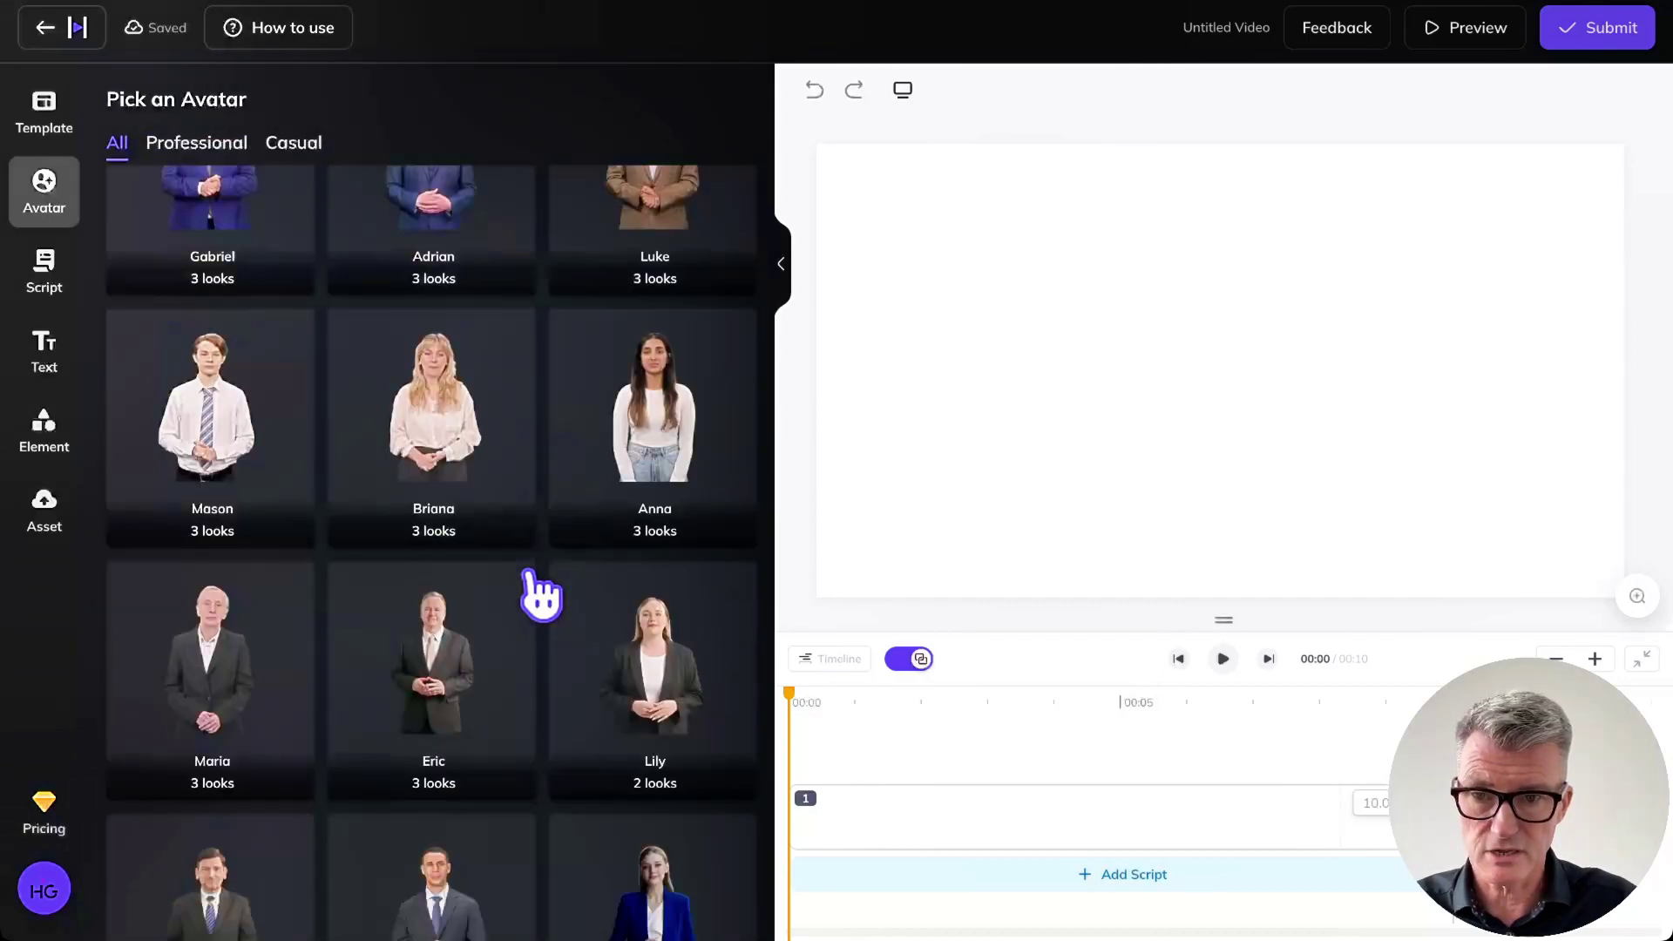
pyautogui.scroll(-9, 542, 593)
pyautogui.scroll(5, 542, 591)
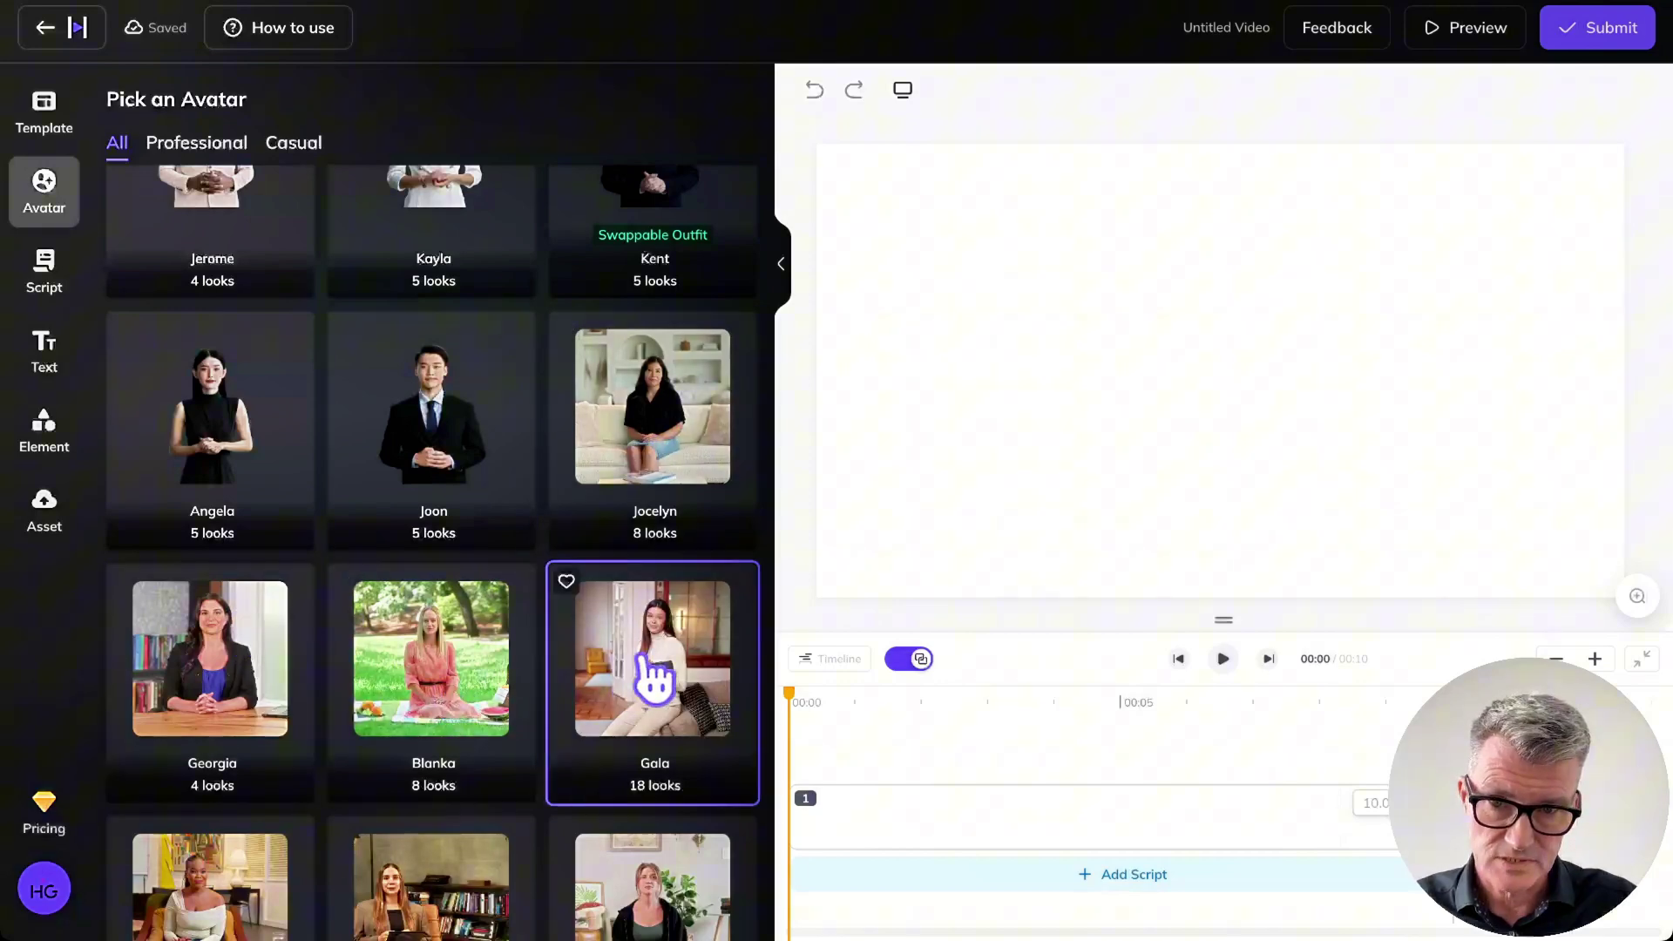
pyautogui.scroll(-3, 653, 679)
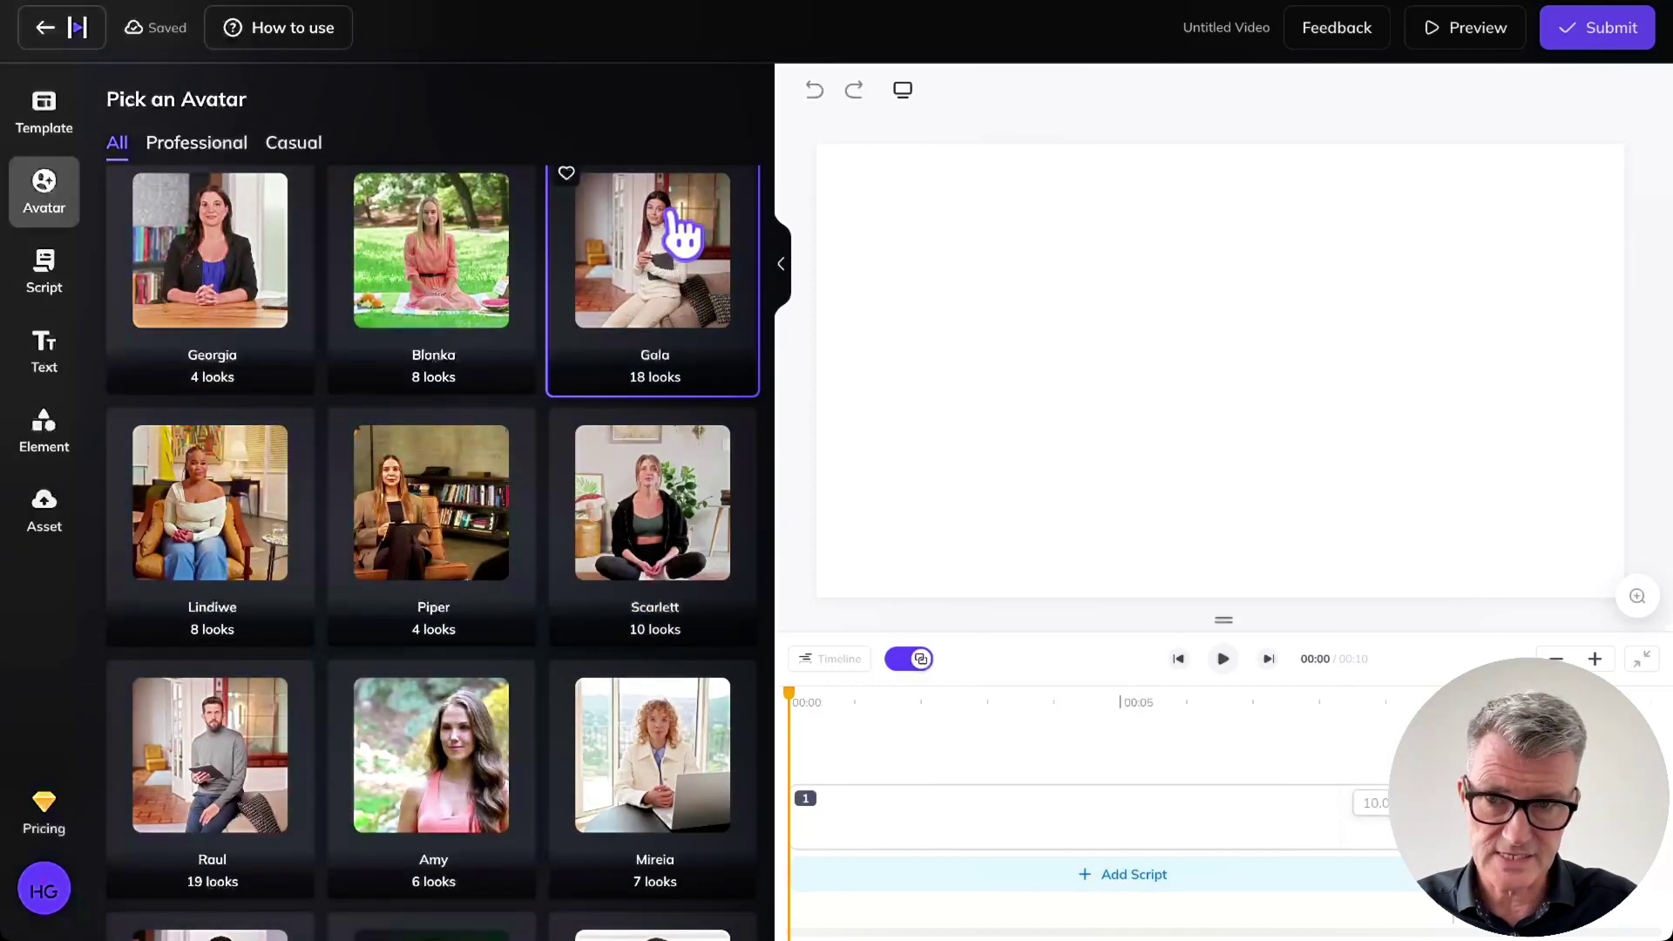
pyautogui.scroll(-3, 448, 582)
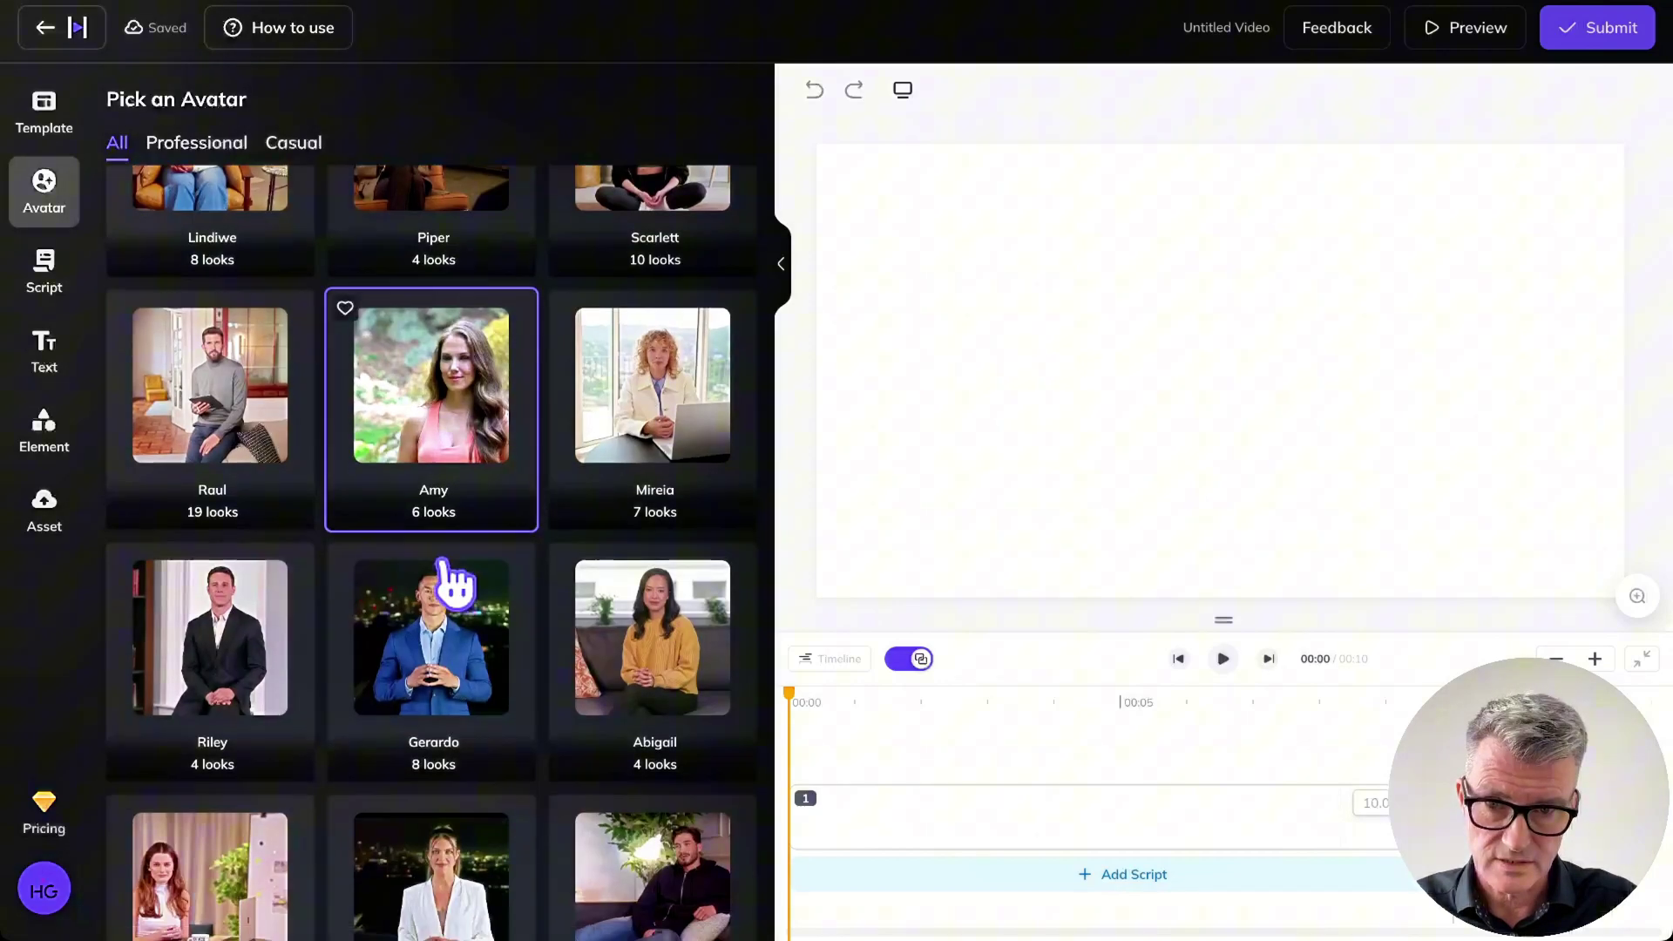
pyautogui.click(233, 419)
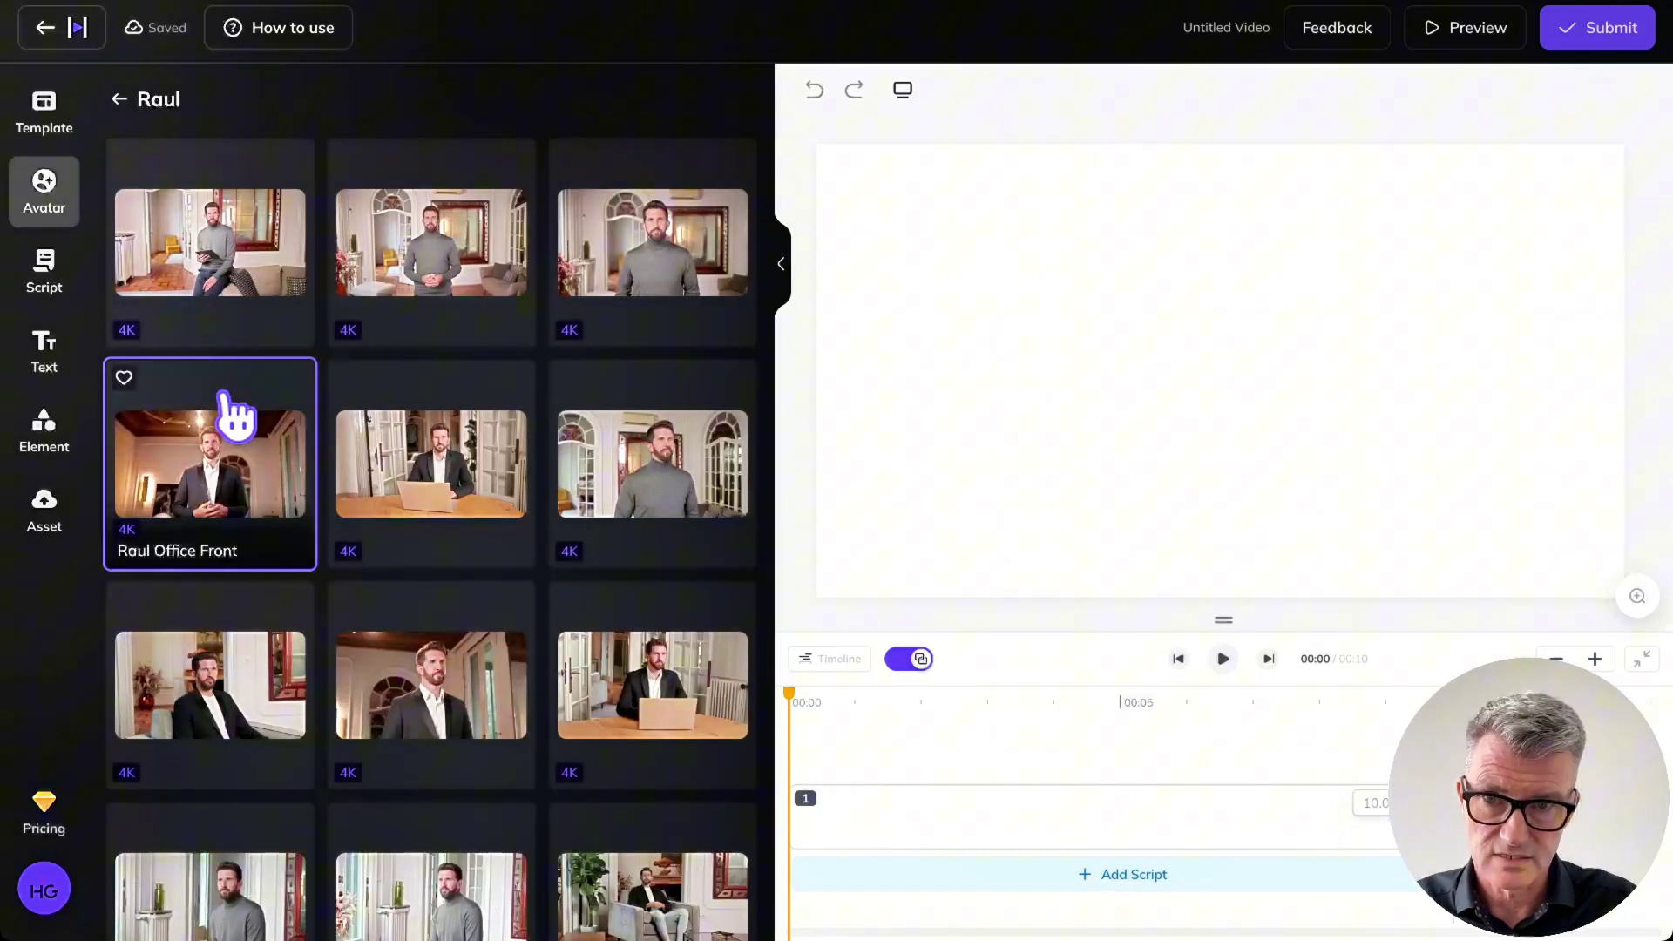
# Add Raul's Casual Sofa look, then swap it for Raul Sofa Side 2.
pyautogui.click(228, 257)
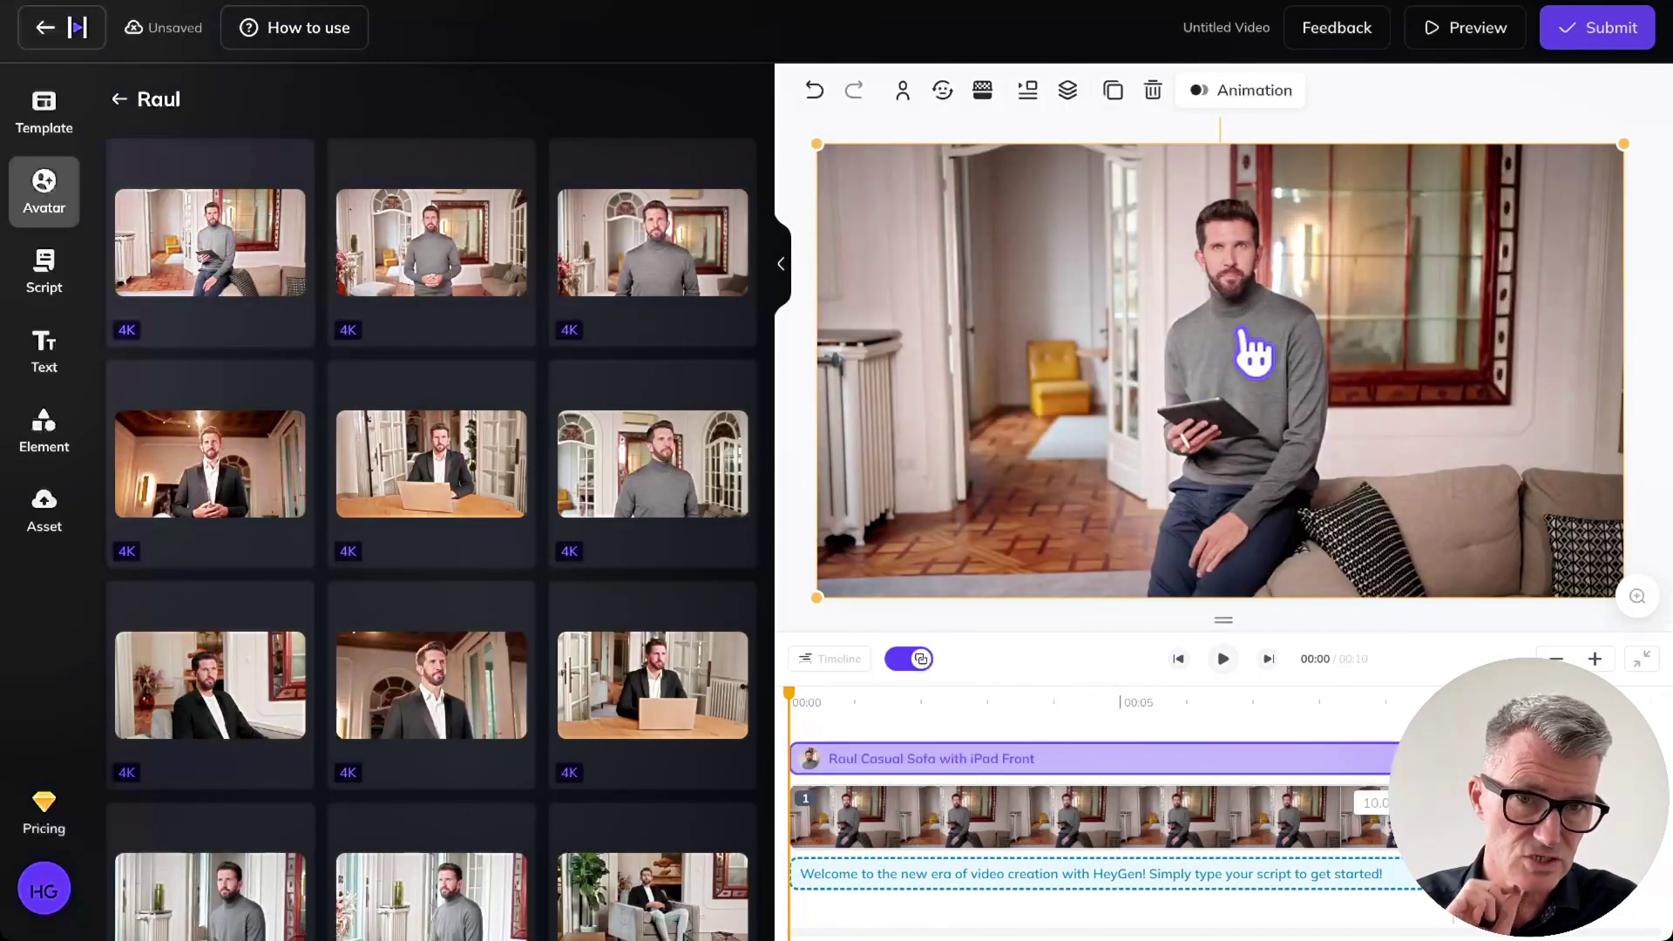
pyautogui.scroll(-5, 581, 705)
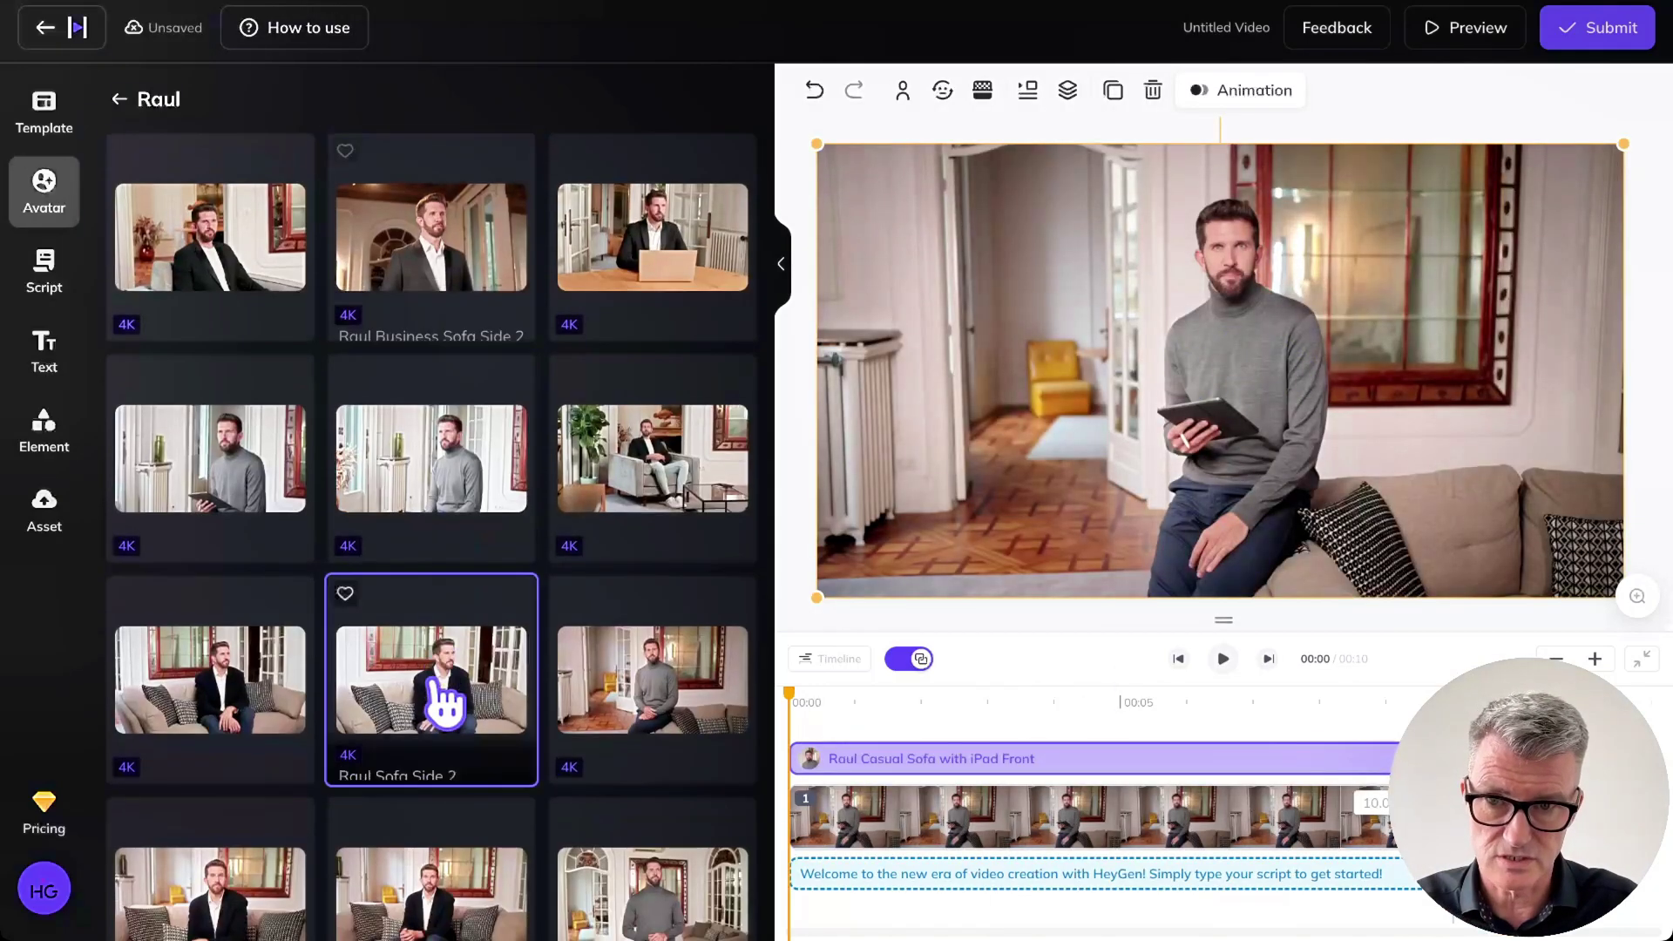
pyautogui.click(445, 702)
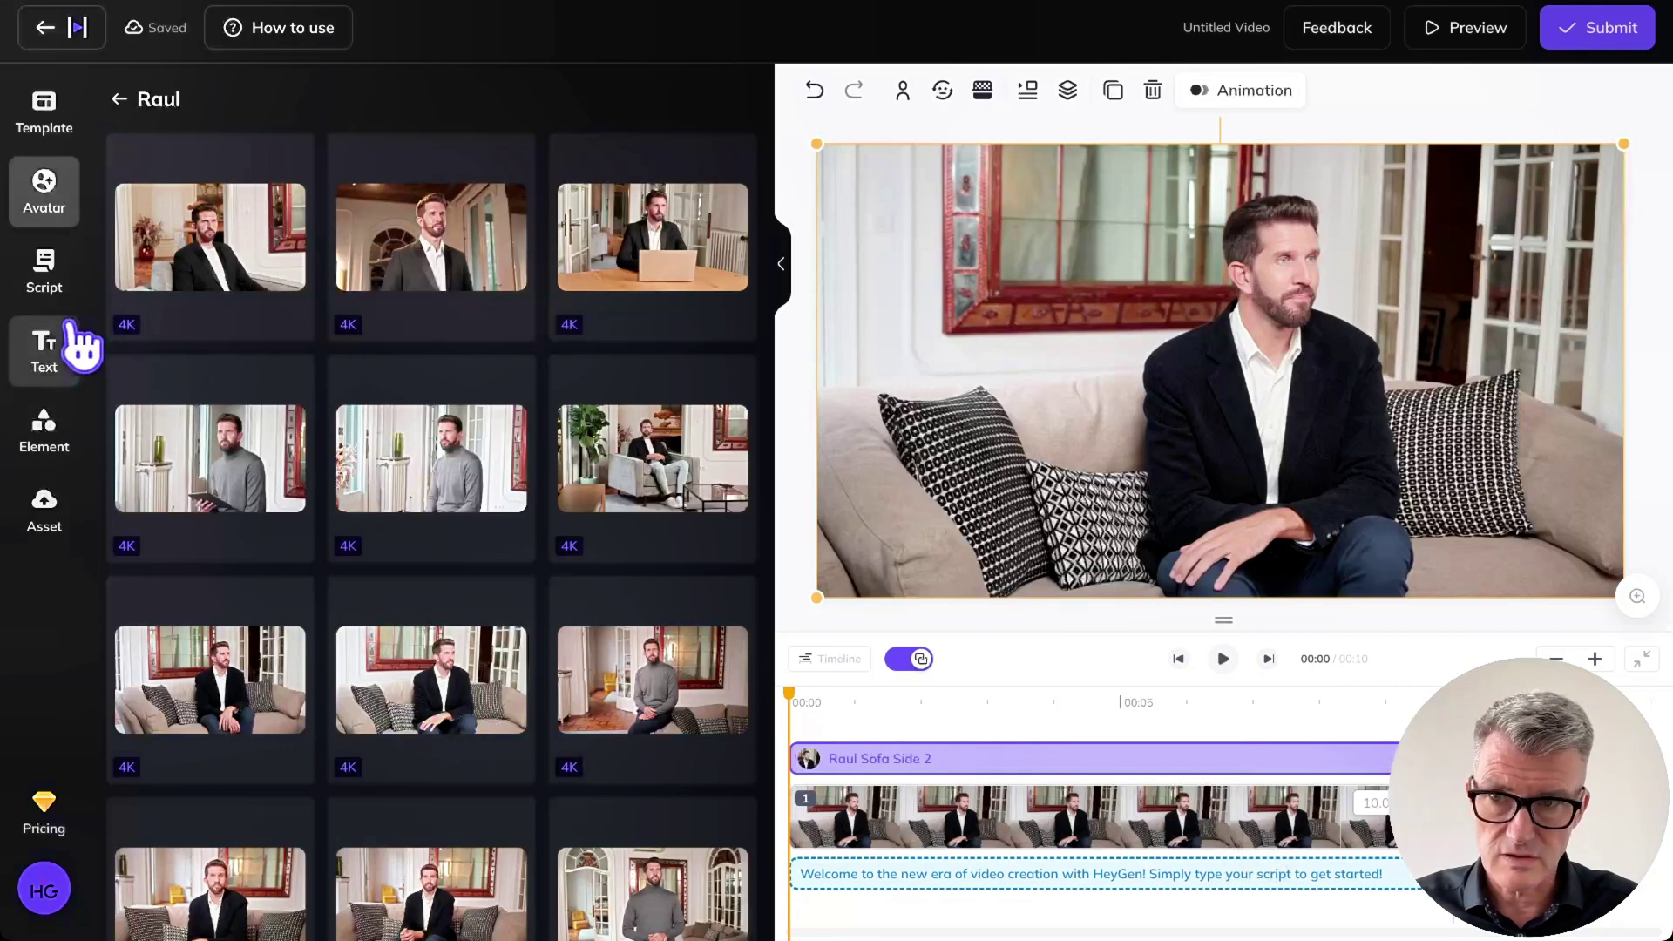
# Replace the default welcome script text with 'hello' in the Script tab.
pyautogui.click(48, 270)
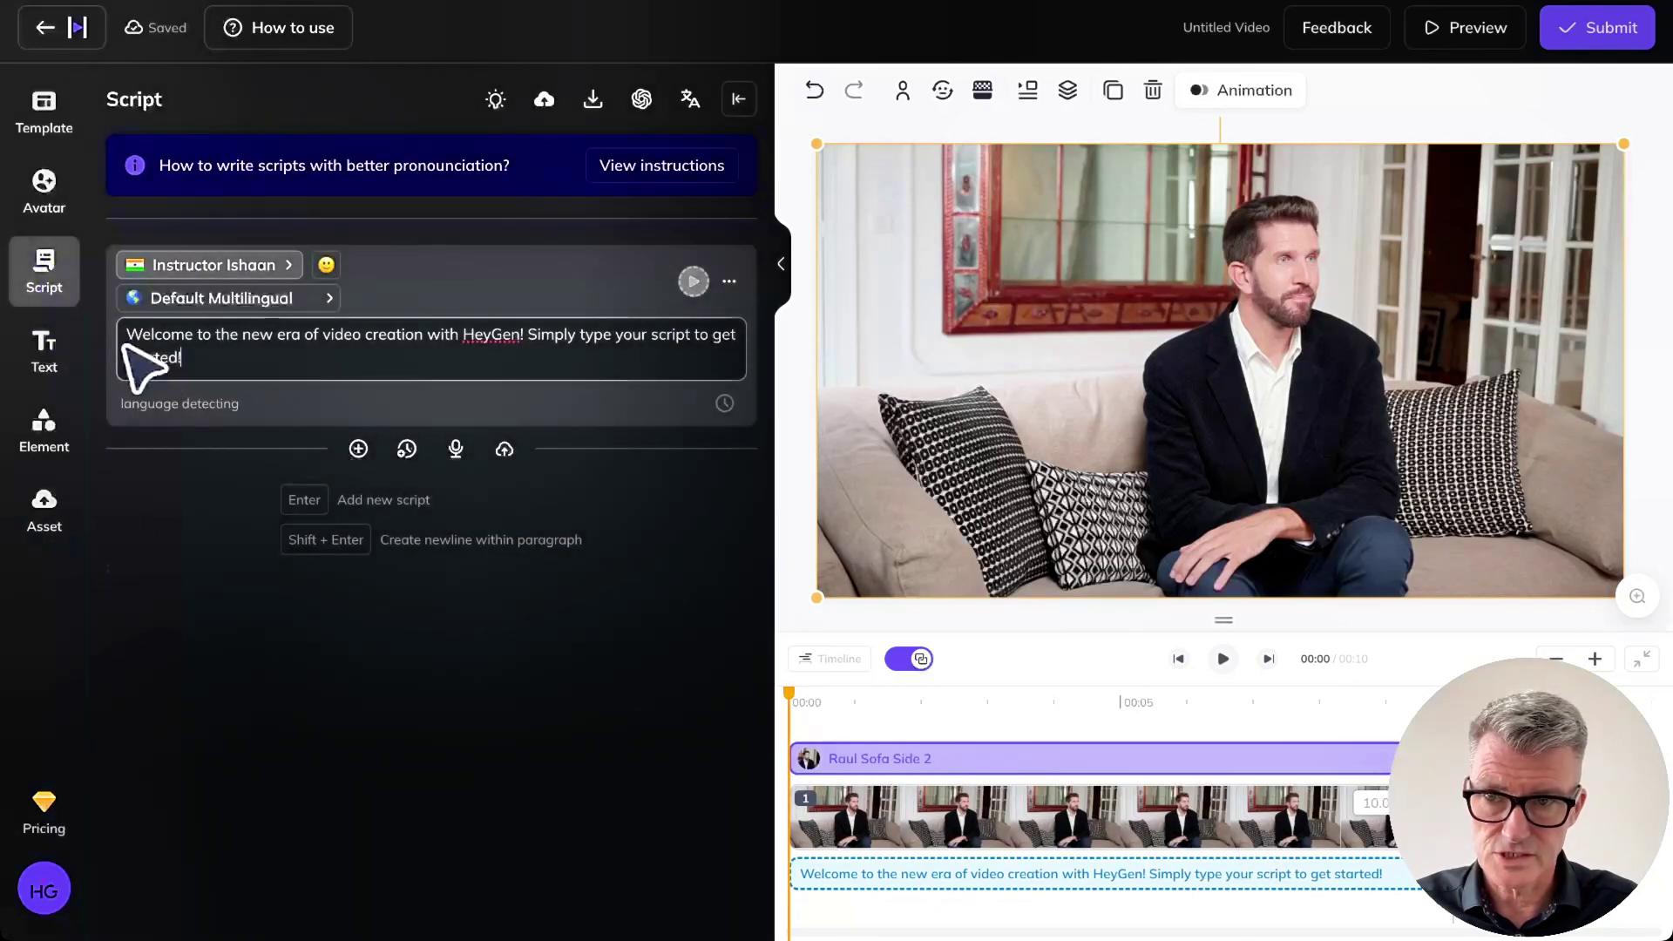
pyautogui.moveTo(134, 336); pyautogui.dragTo(199, 346)
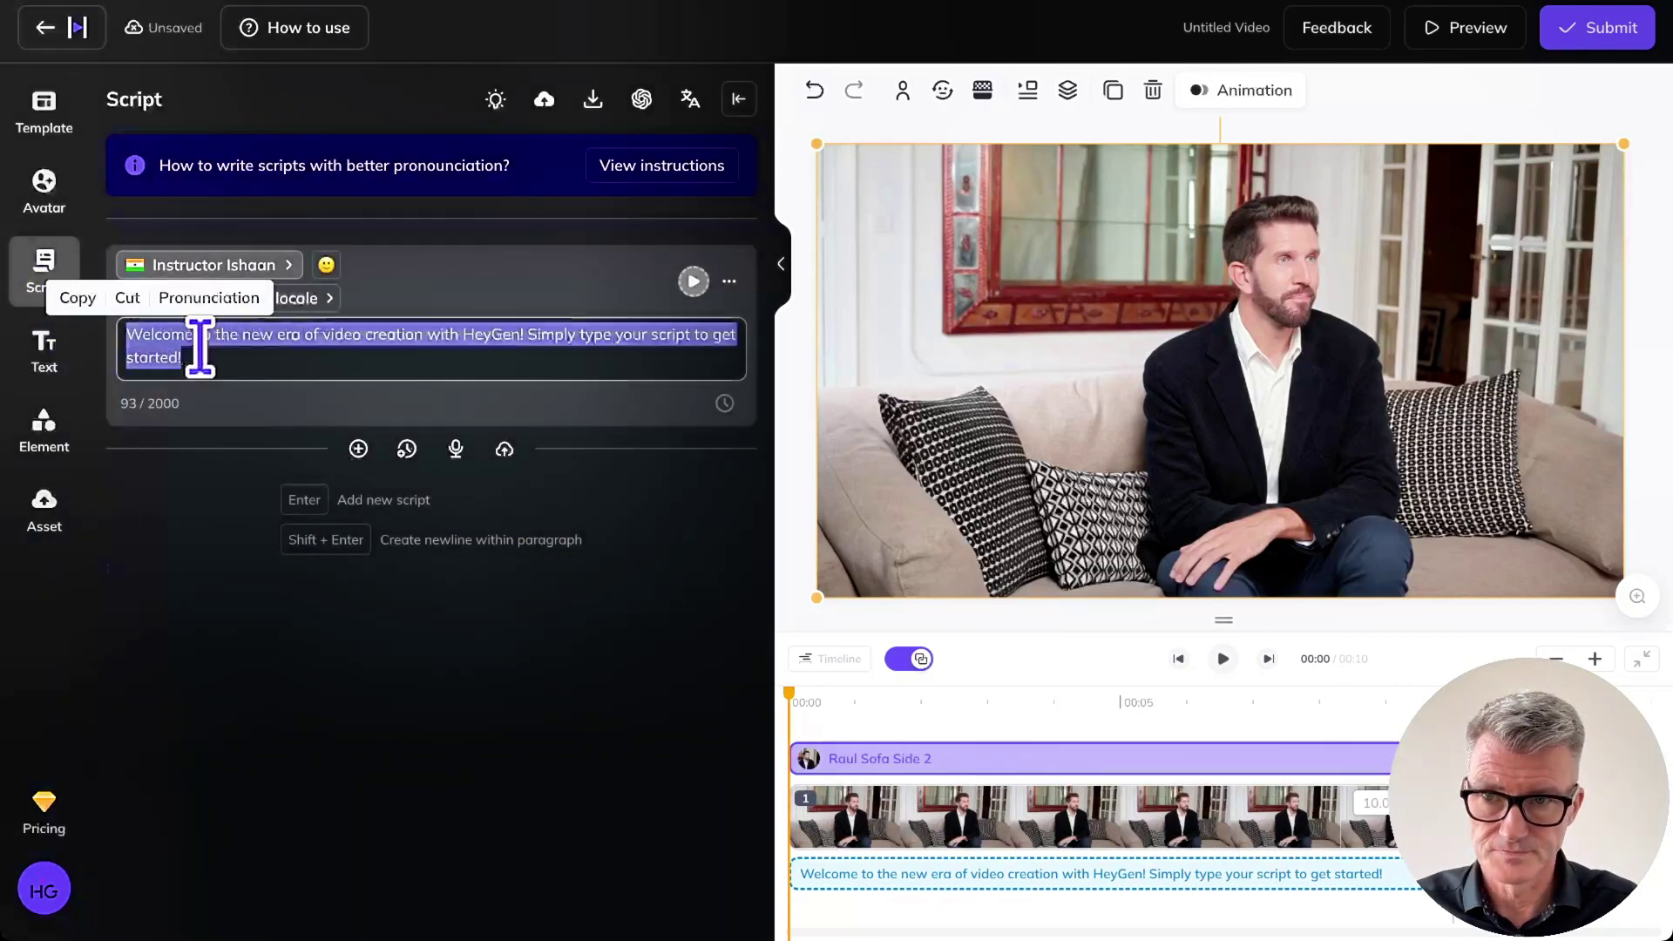
pyautogui.write('hello')
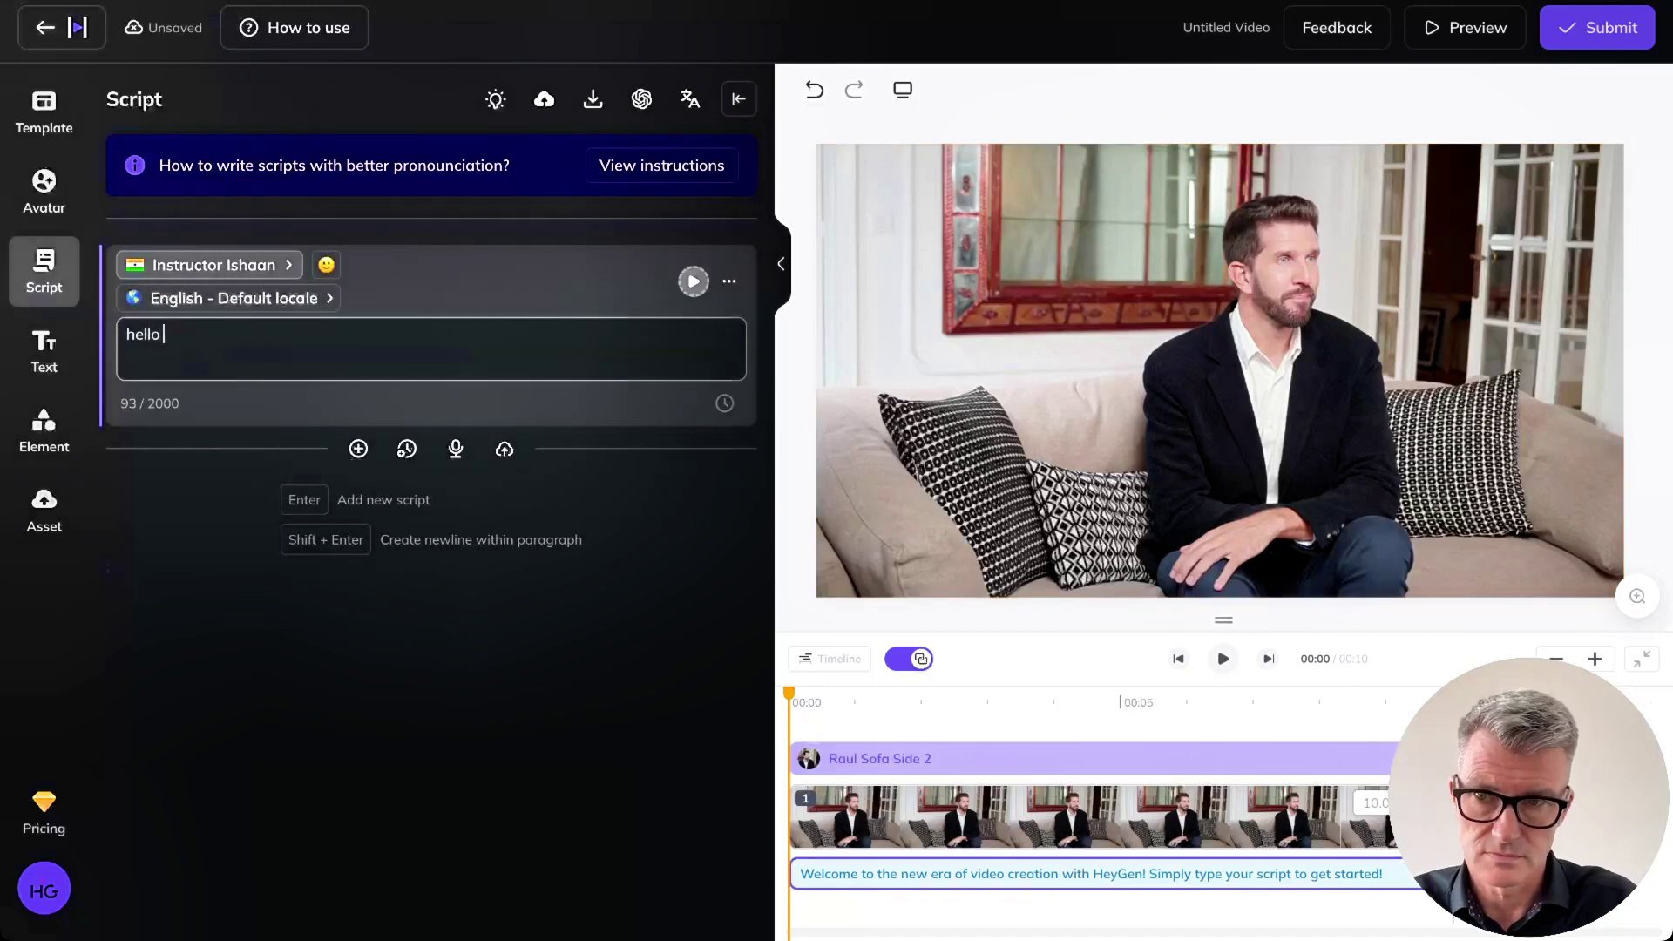
# Open the voice library and preview the Classic British Woman and Hannah voices.
pyautogui.click(294, 266)
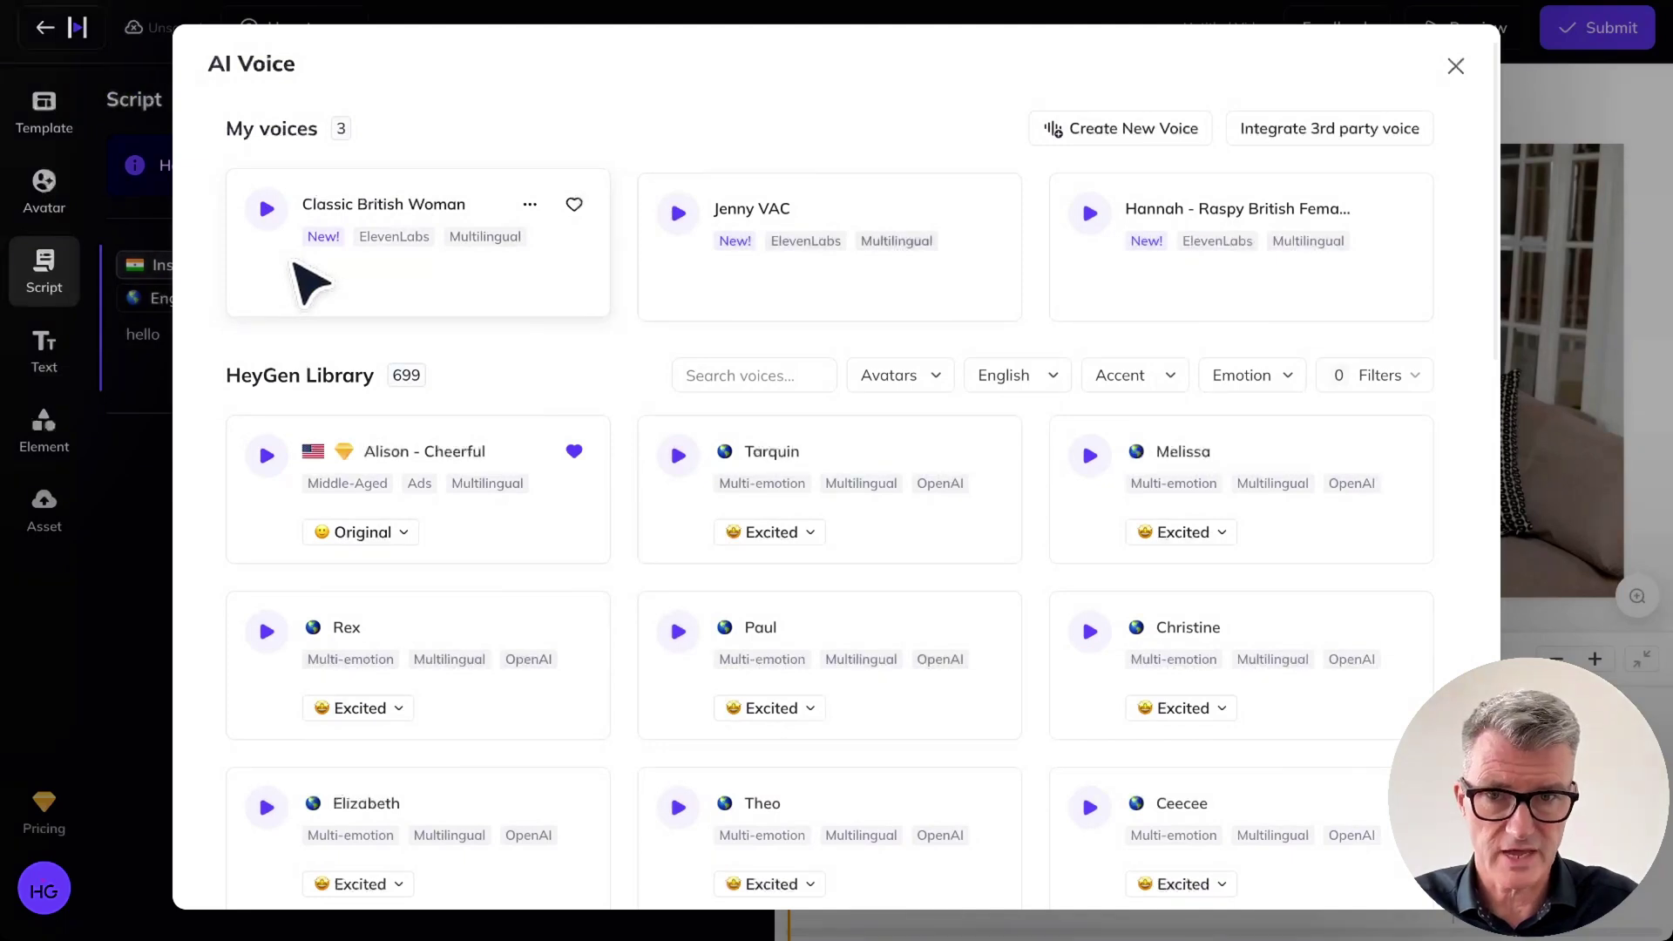
pyautogui.click(267, 211)
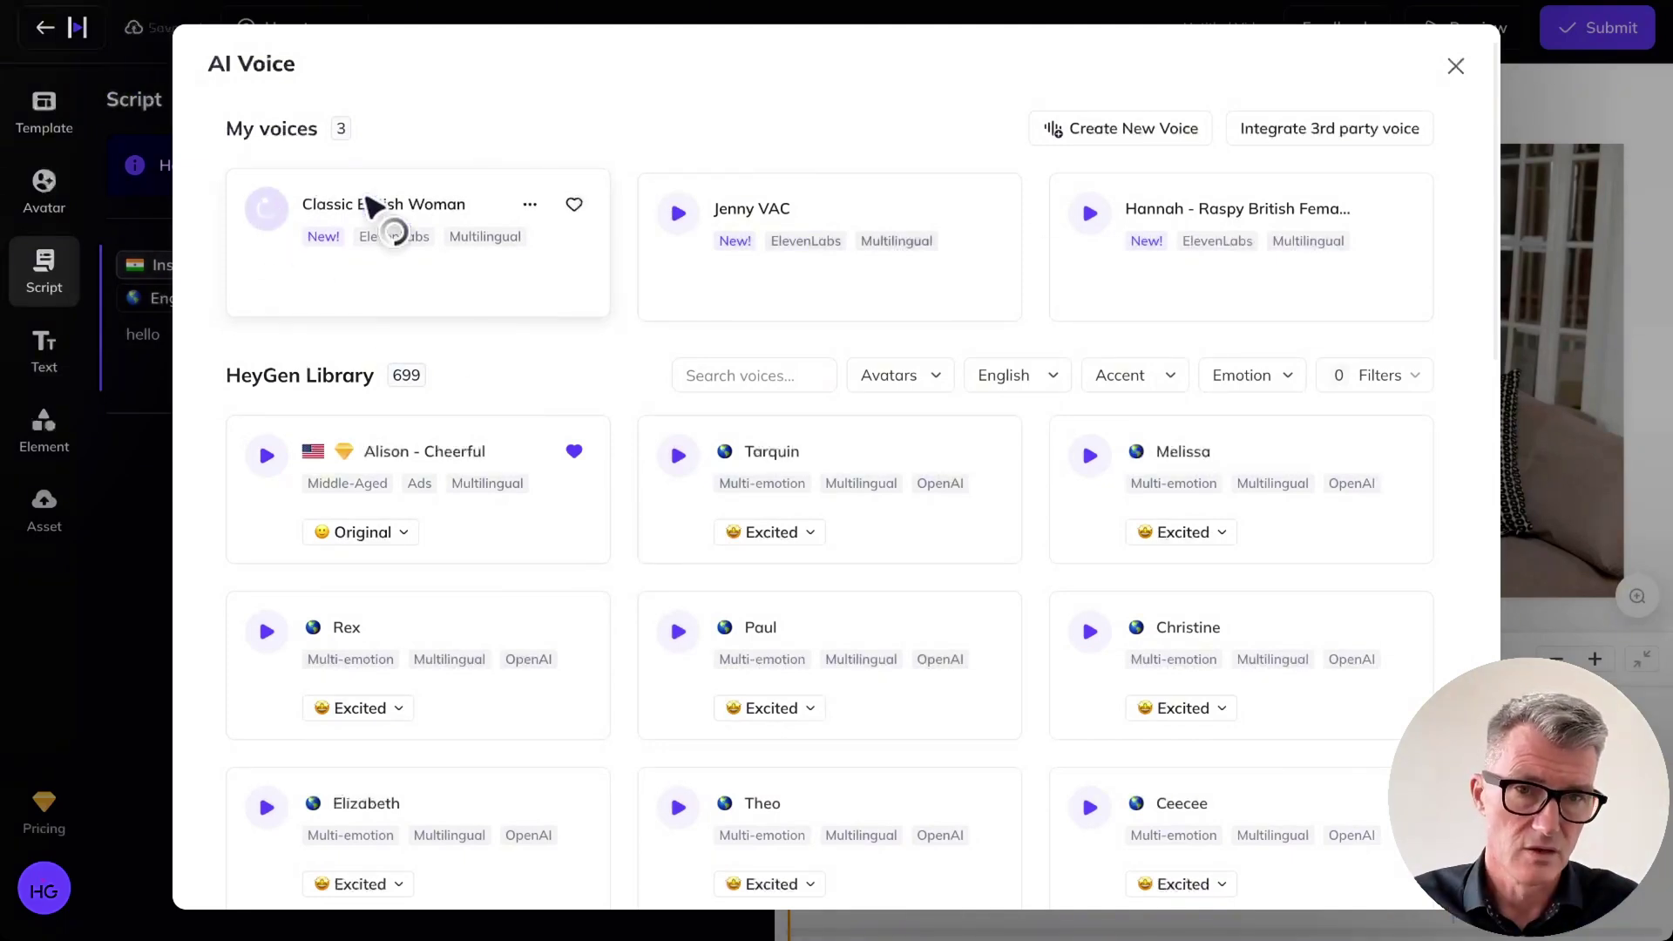
pyautogui.click(267, 212)
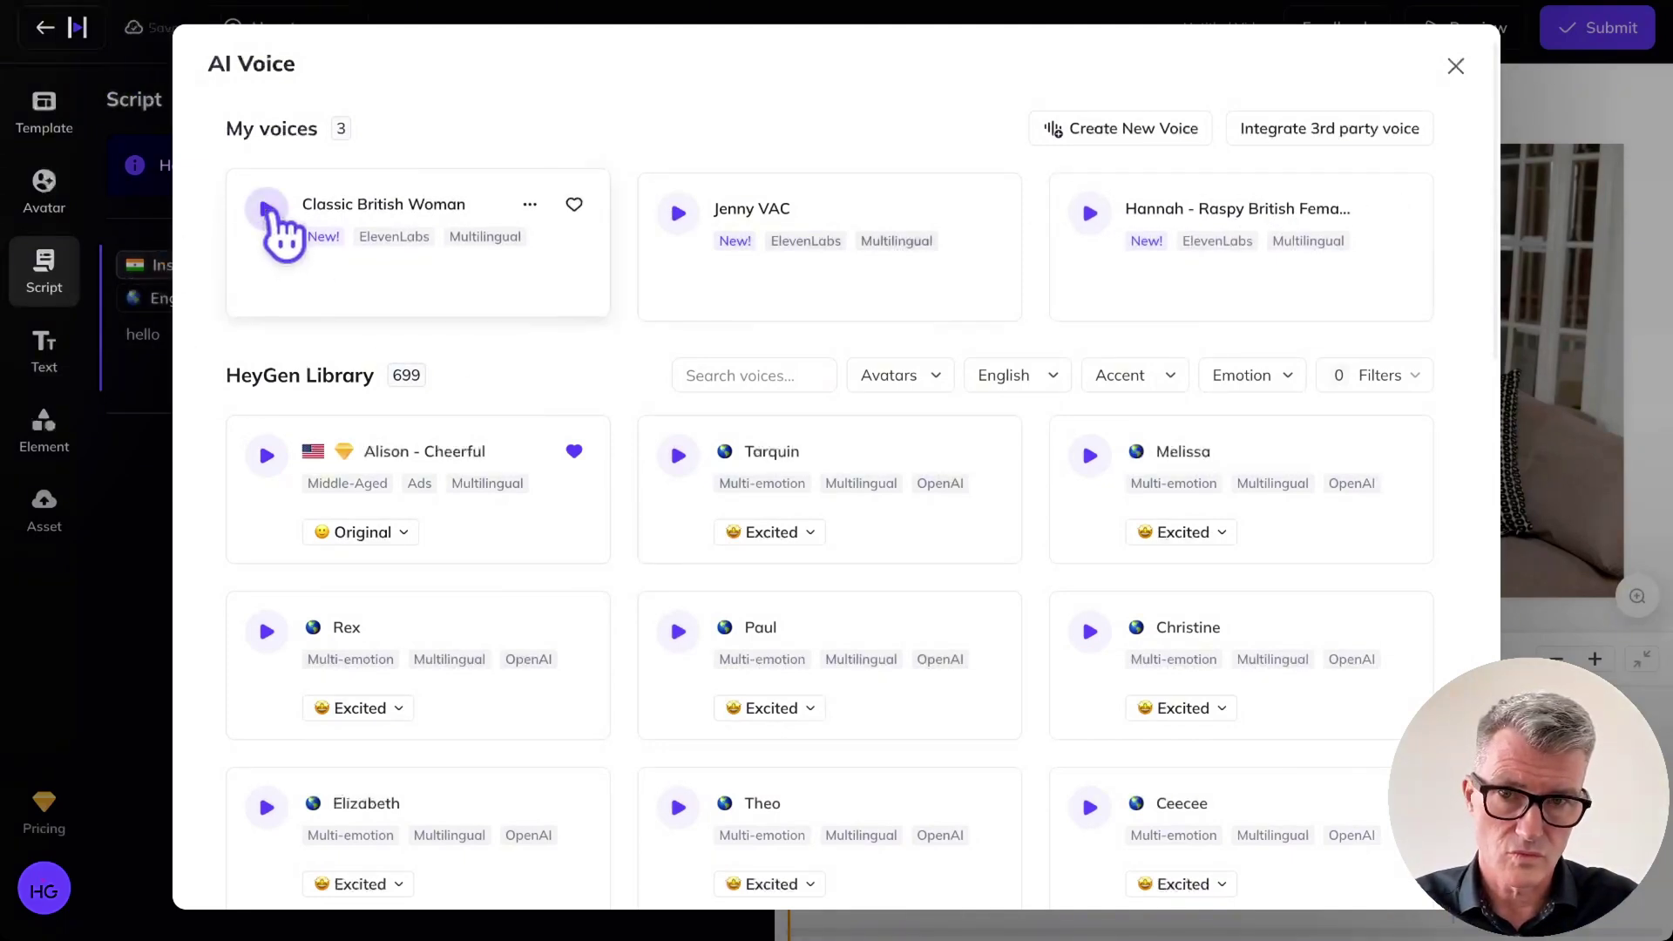
pyautogui.click(1090, 212)
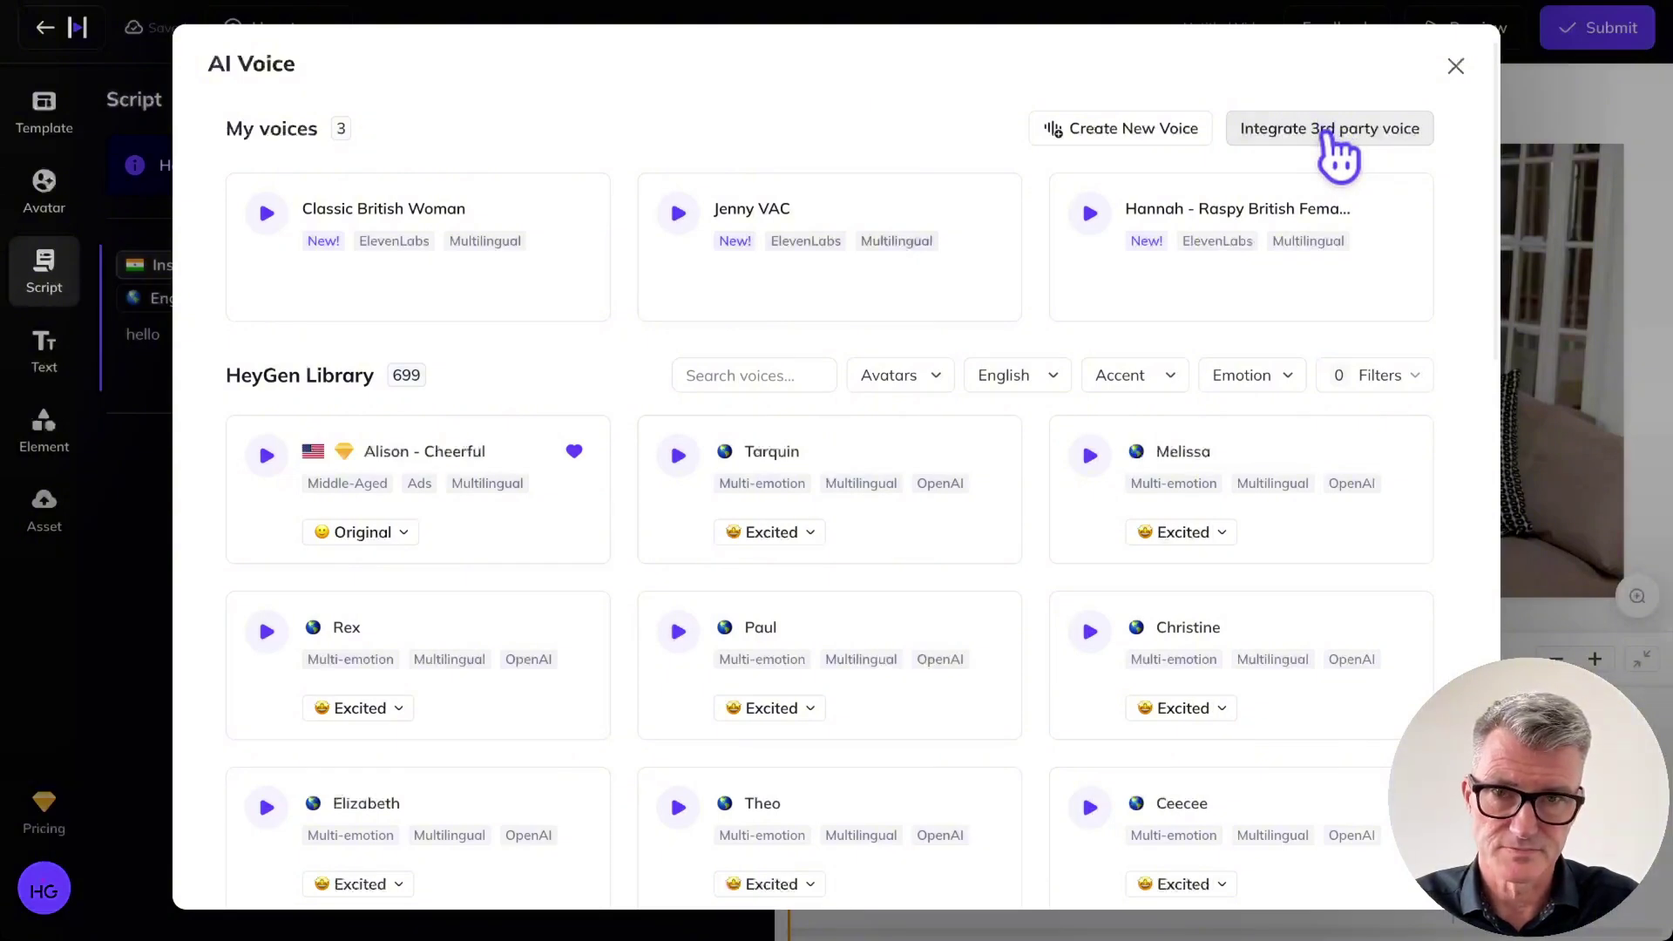
# Check the third-party voice providers, then browse the language list, keeping English.
pyautogui.click(1338, 157)
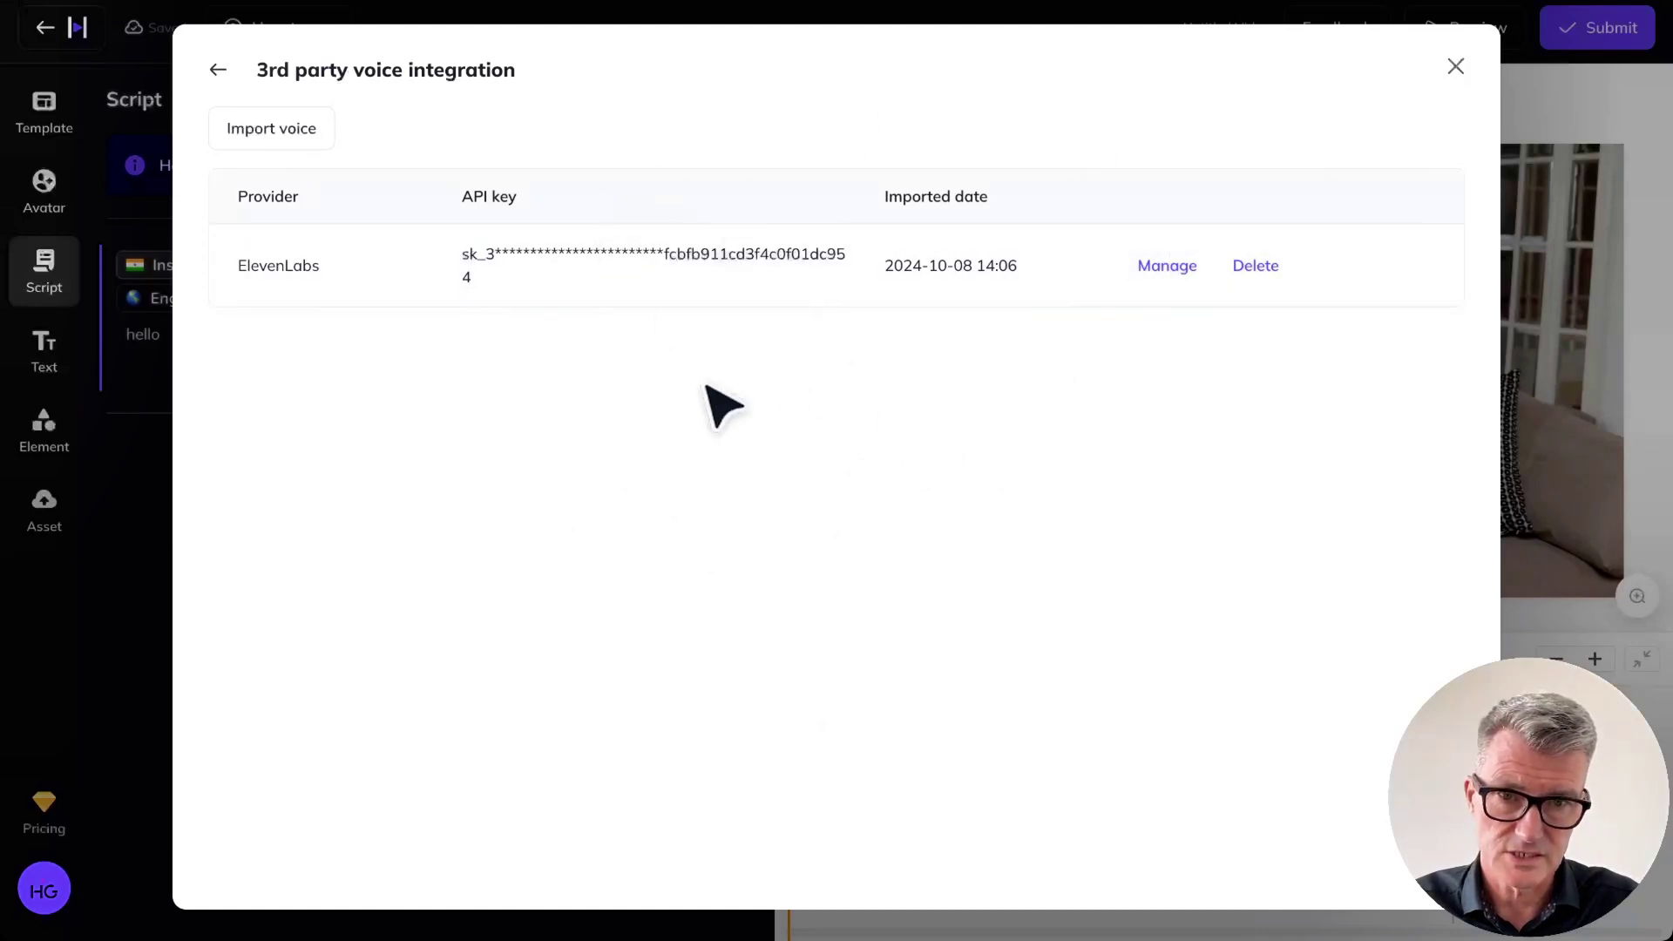
pyautogui.click(218, 69)
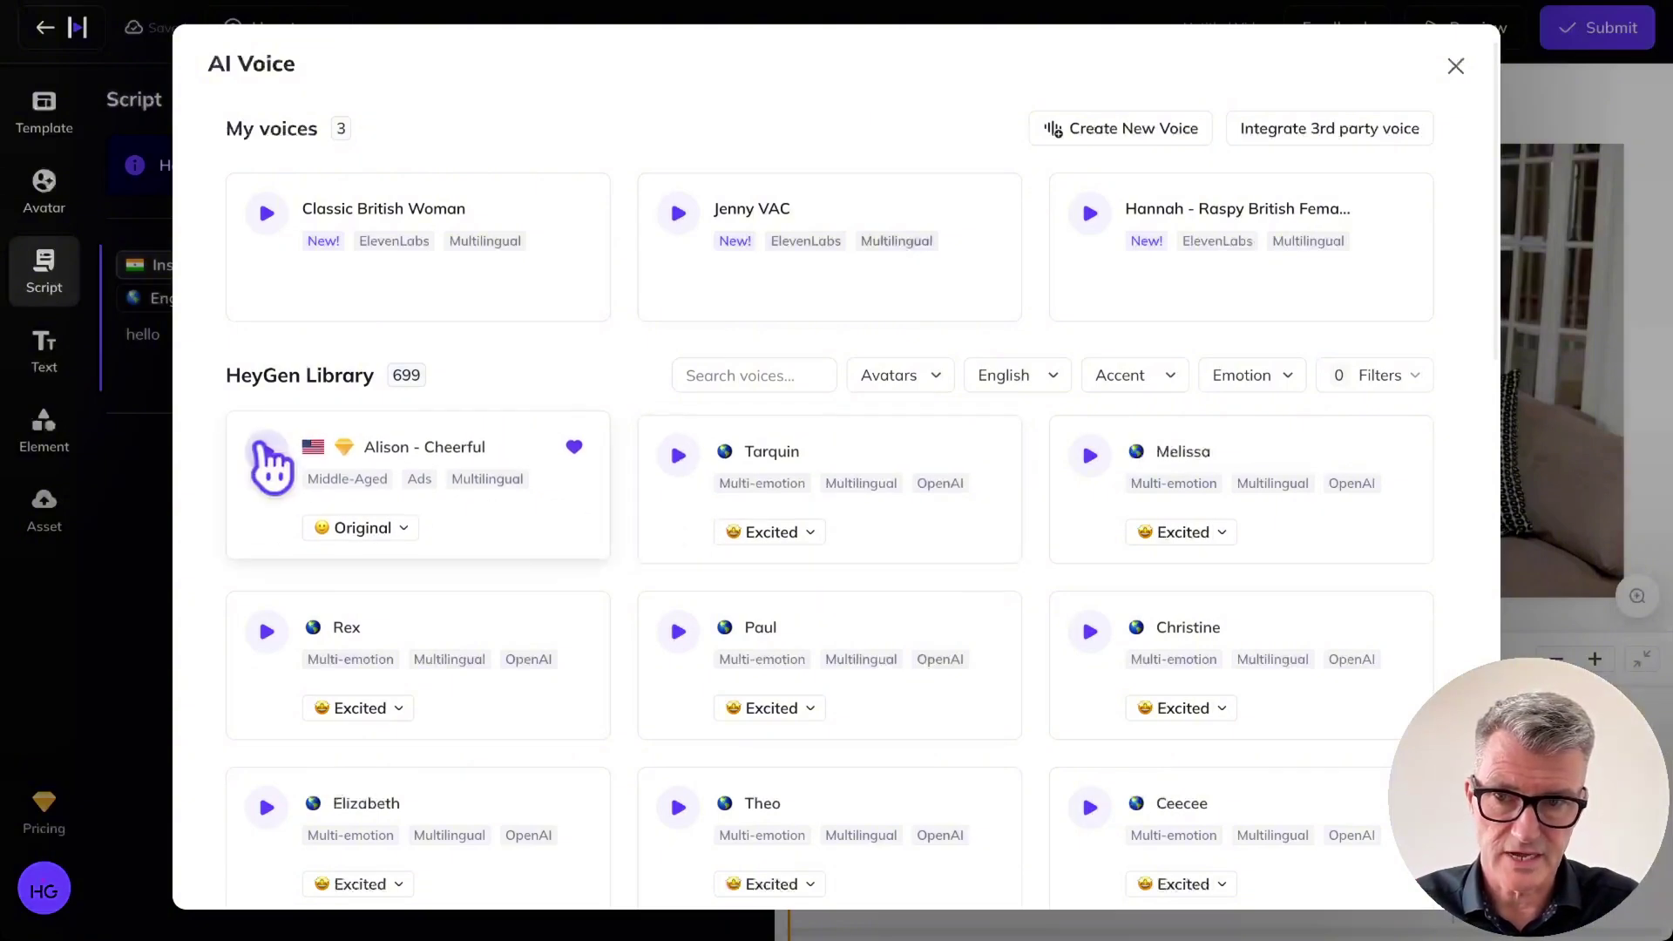
pyautogui.click(1063, 378)
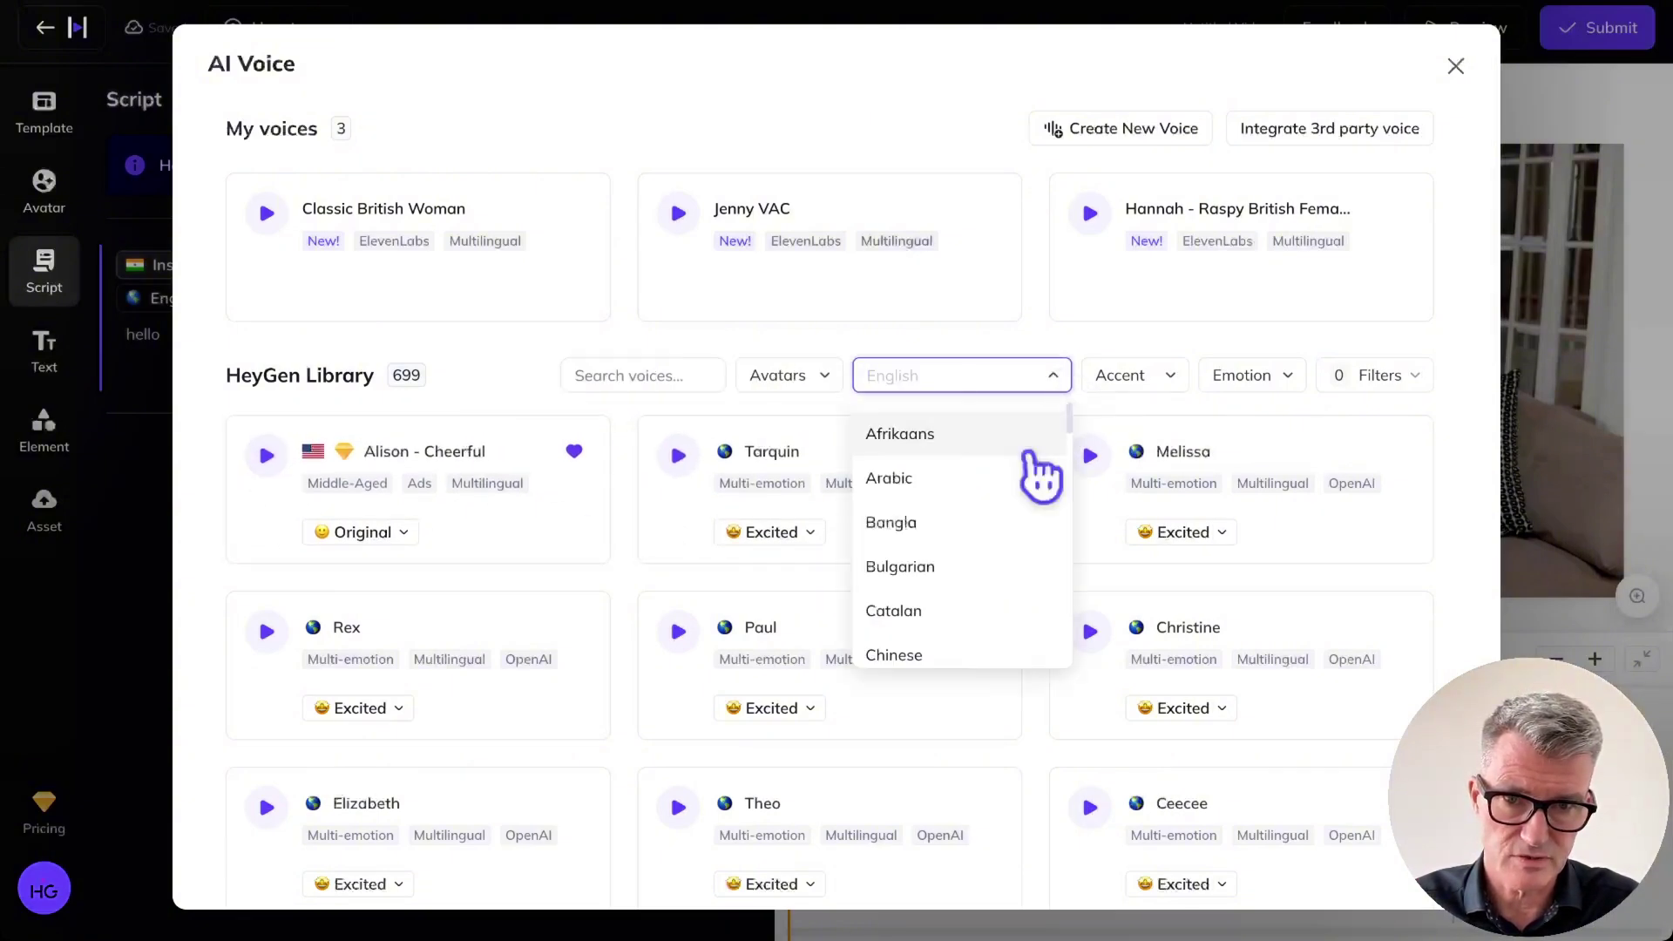
pyautogui.scroll(-5, 993, 575)
pyautogui.scroll(4, 997, 579)
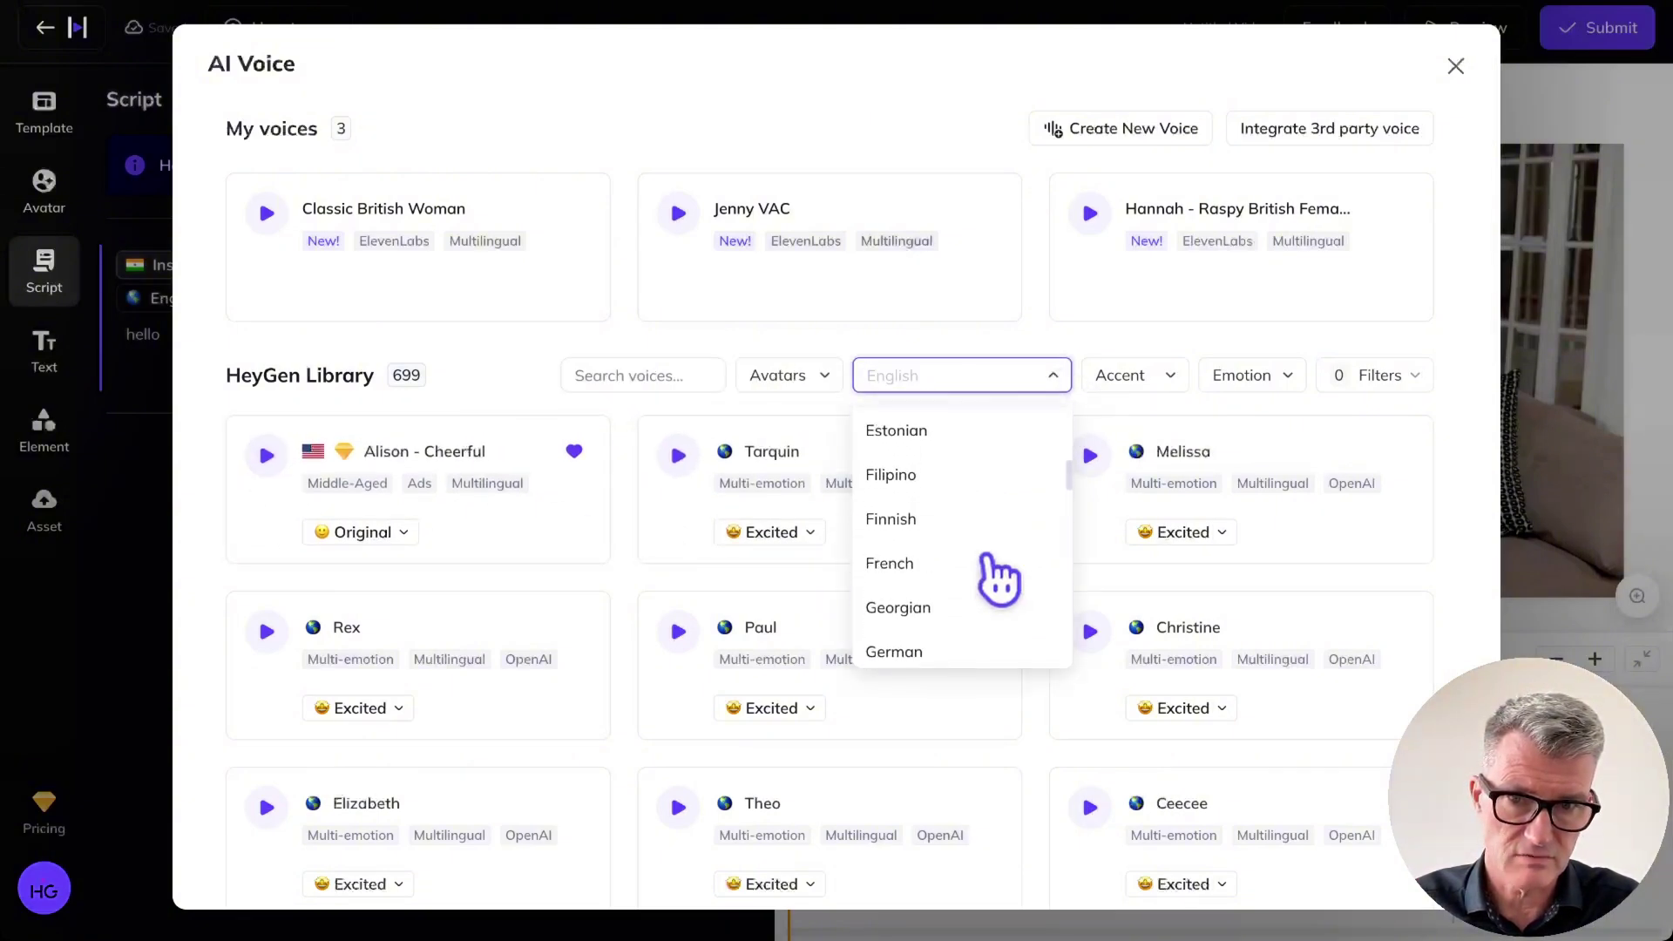
pyautogui.click(1080, 377)
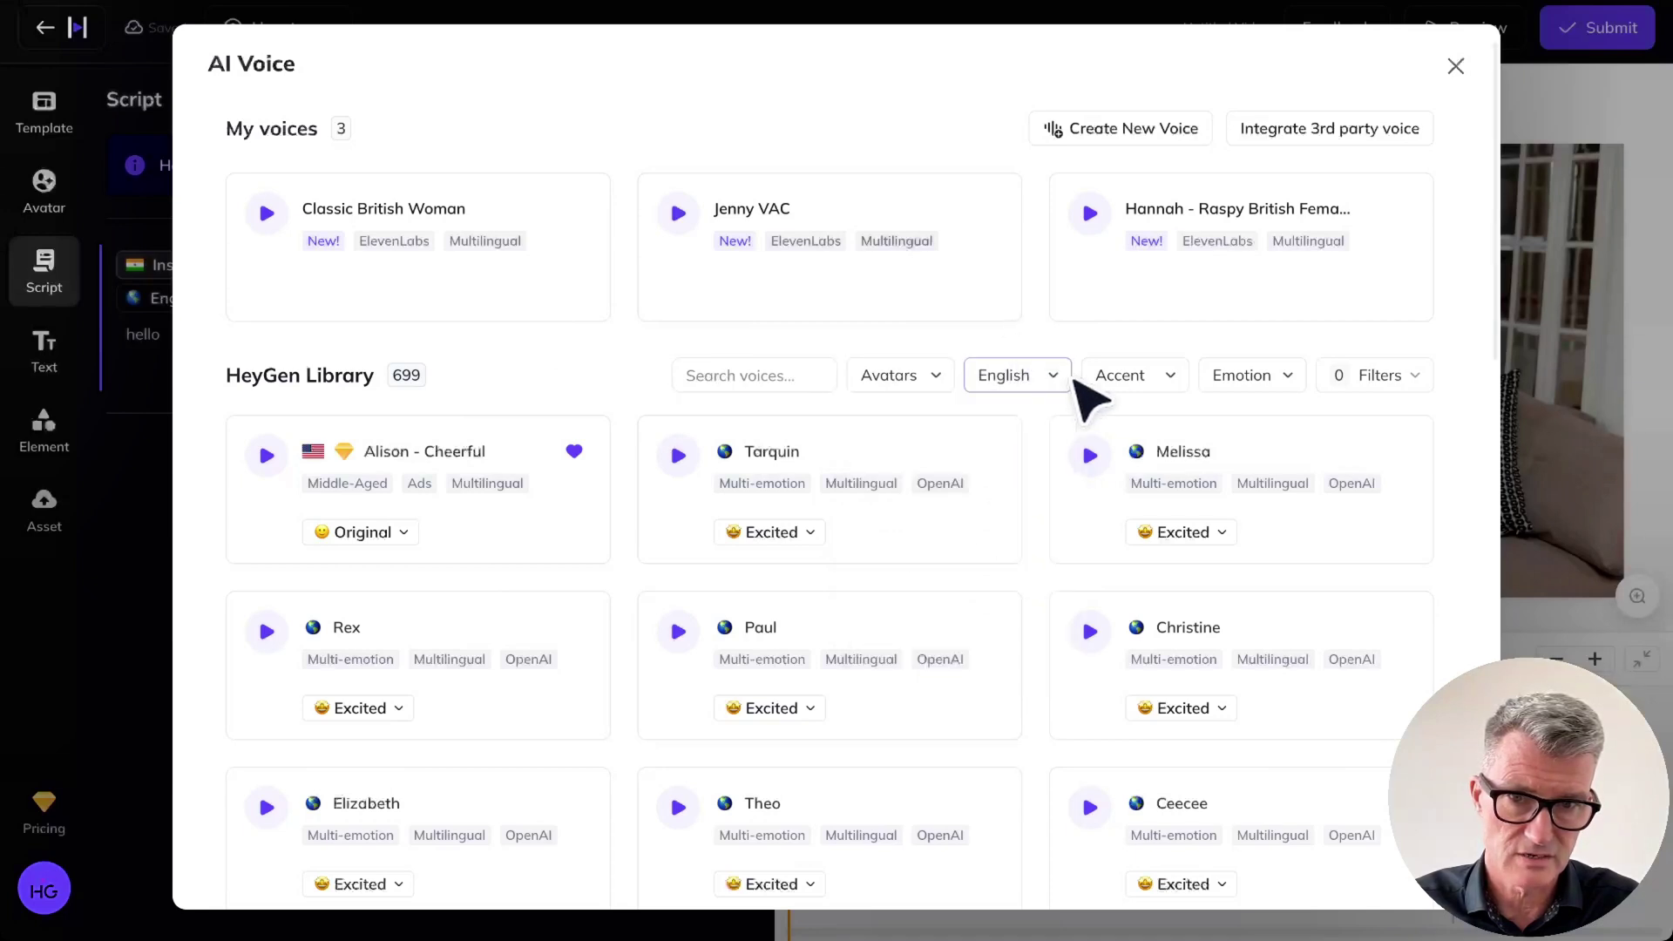
# Browse English accents without choosing one, preview Jenny VAC, and close the voice library.
pyautogui.click(1175, 384)
pyautogui.scroll(-4, 1109, 616)
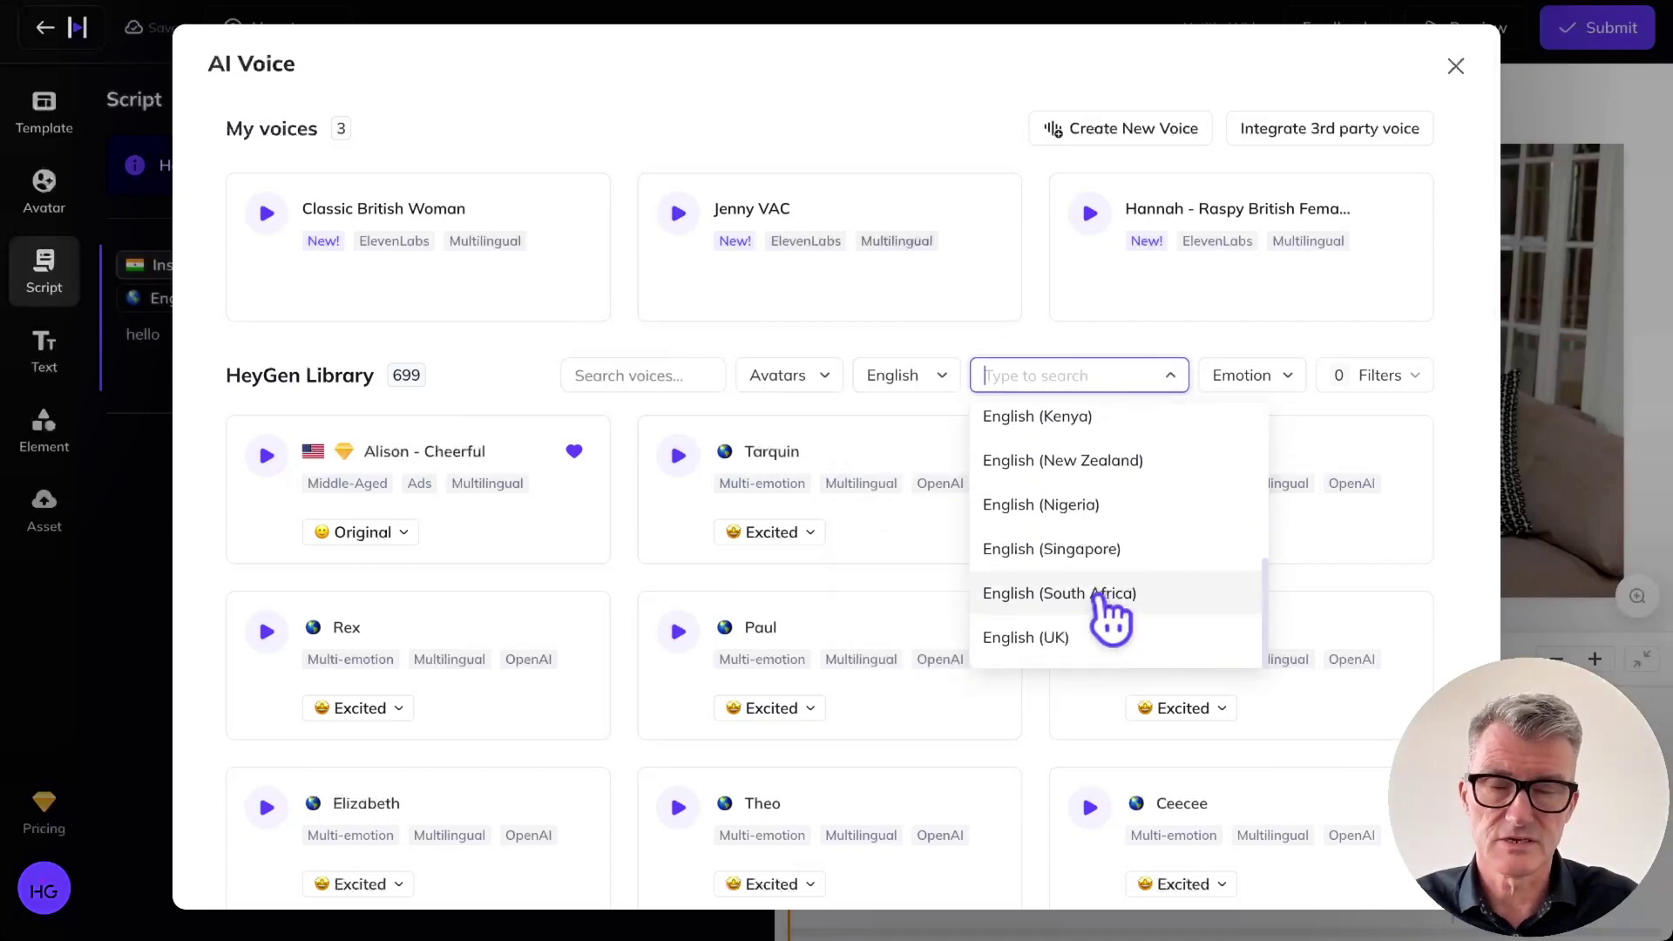
pyautogui.scroll(3, 1109, 616)
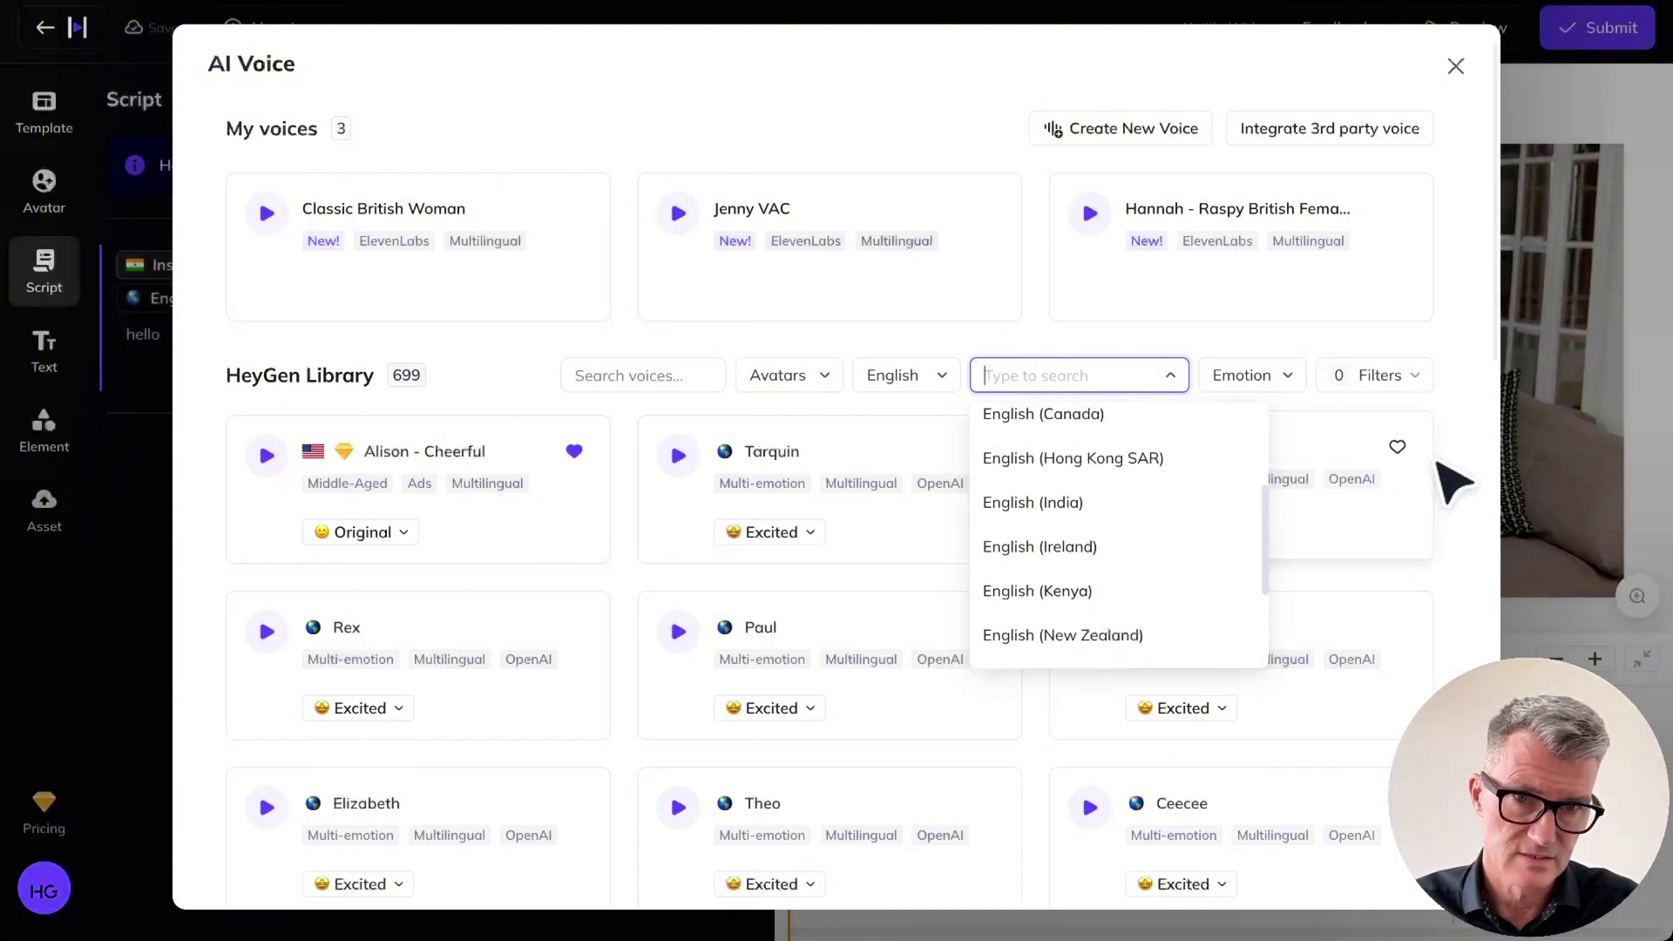
pyautogui.click(1468, 474)
pyautogui.click(678, 210)
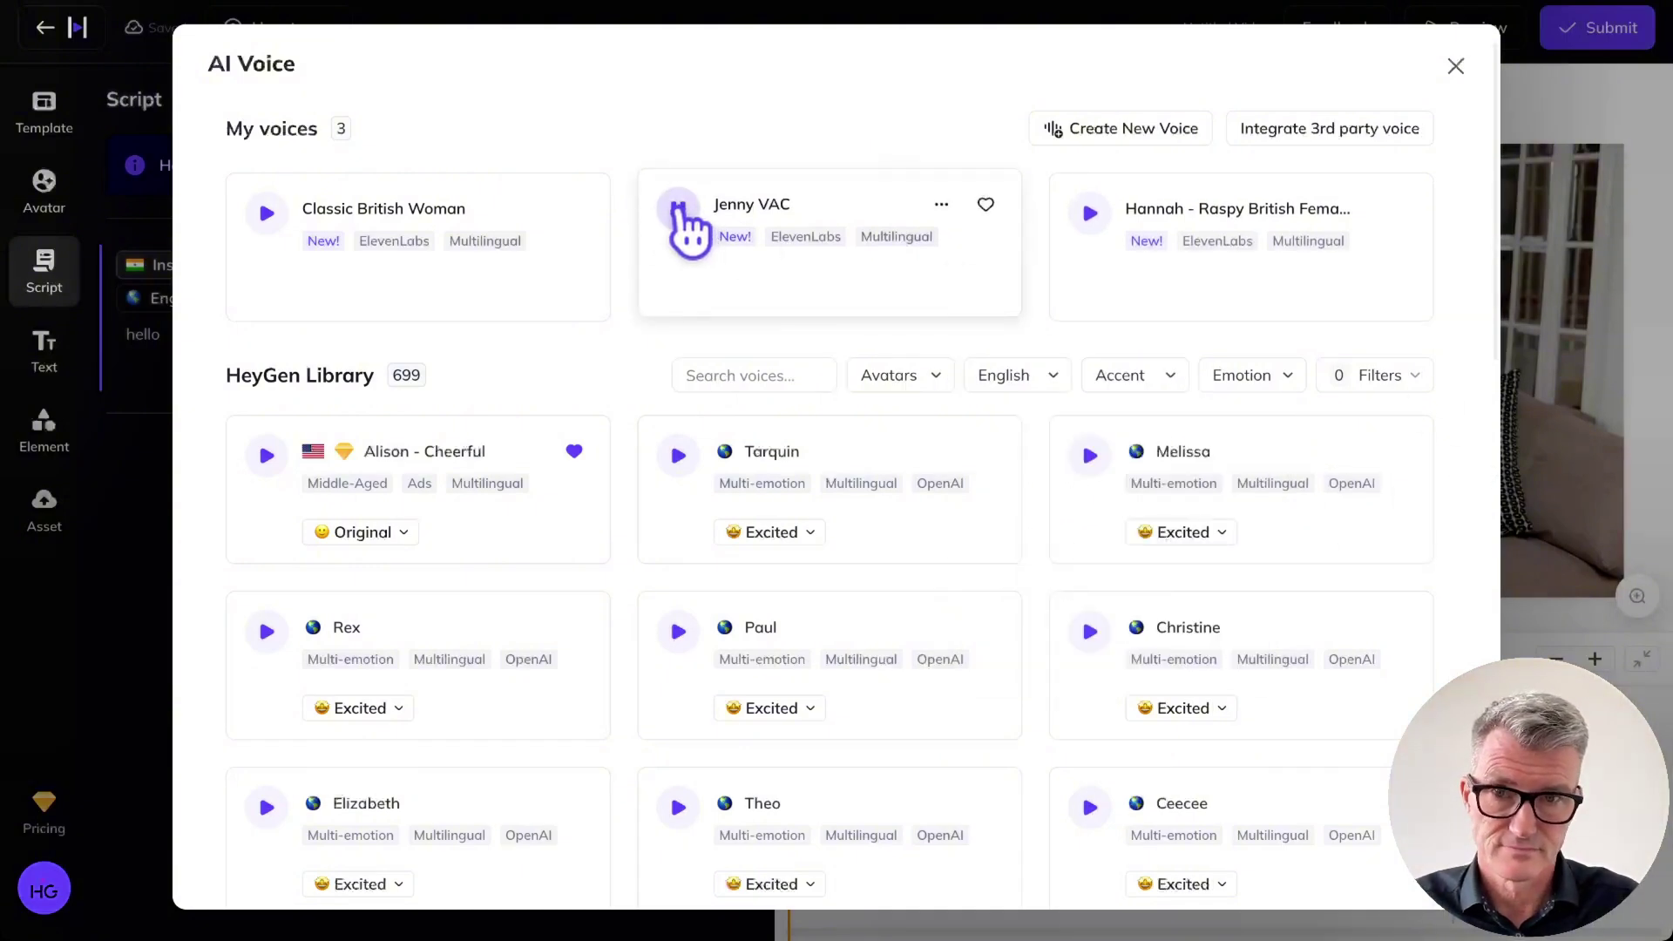
pyautogui.click(1456, 66)
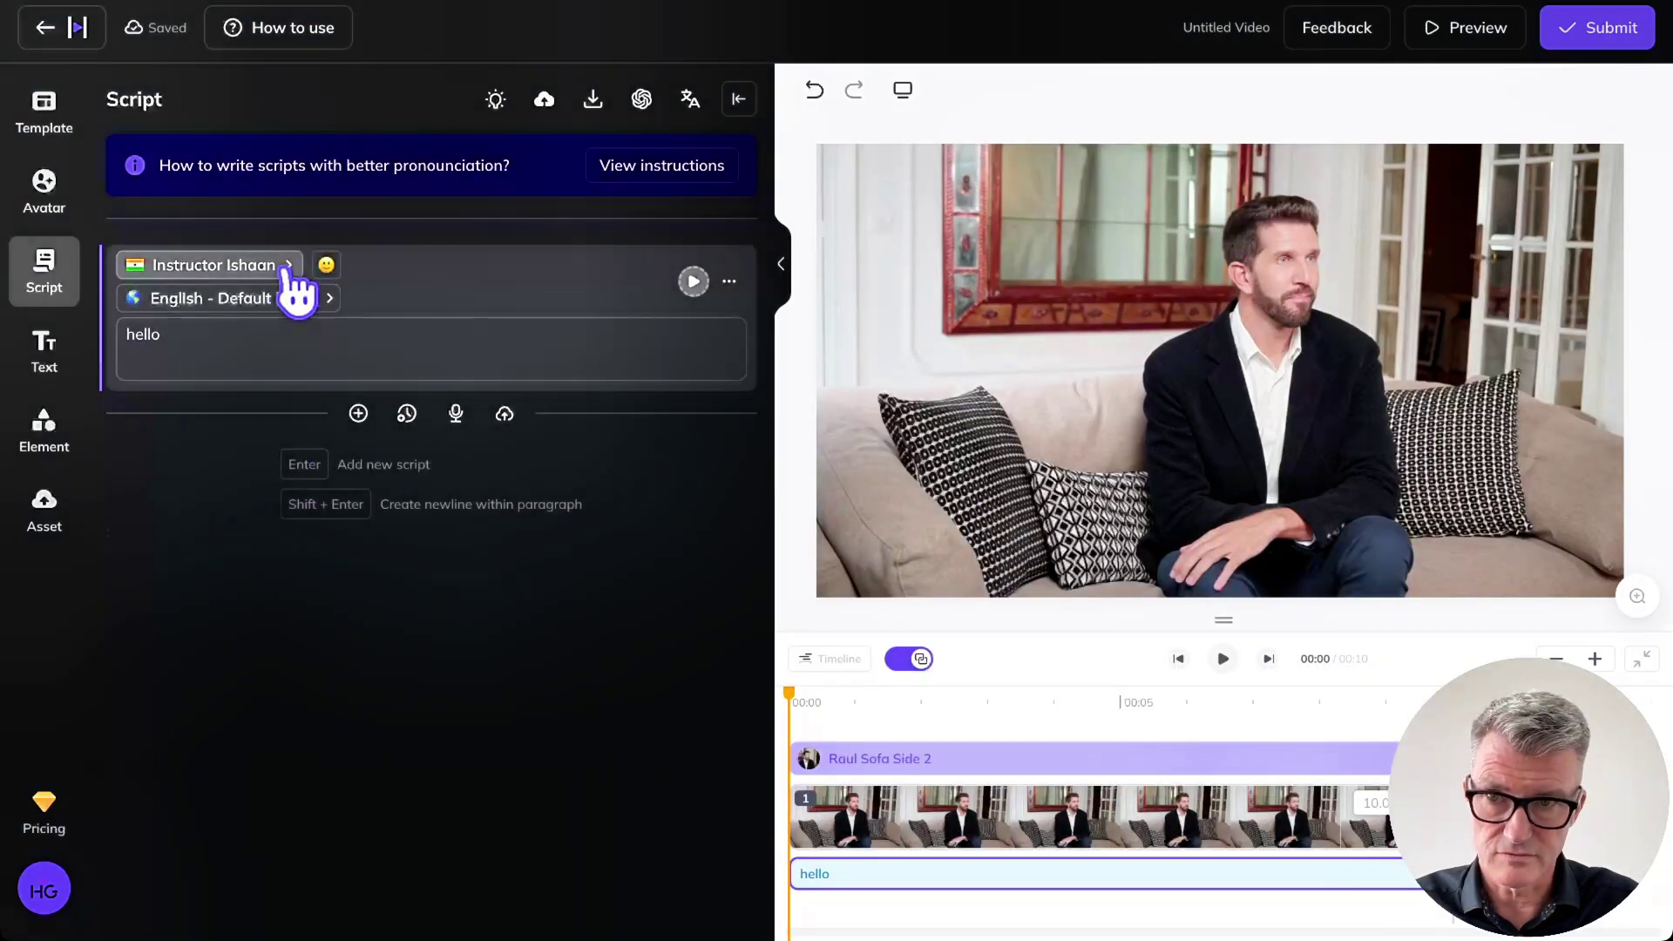
# Audition the Tarquin, Rex and Paul voices, then assign Paul to the script.
pyautogui.click(291, 289)
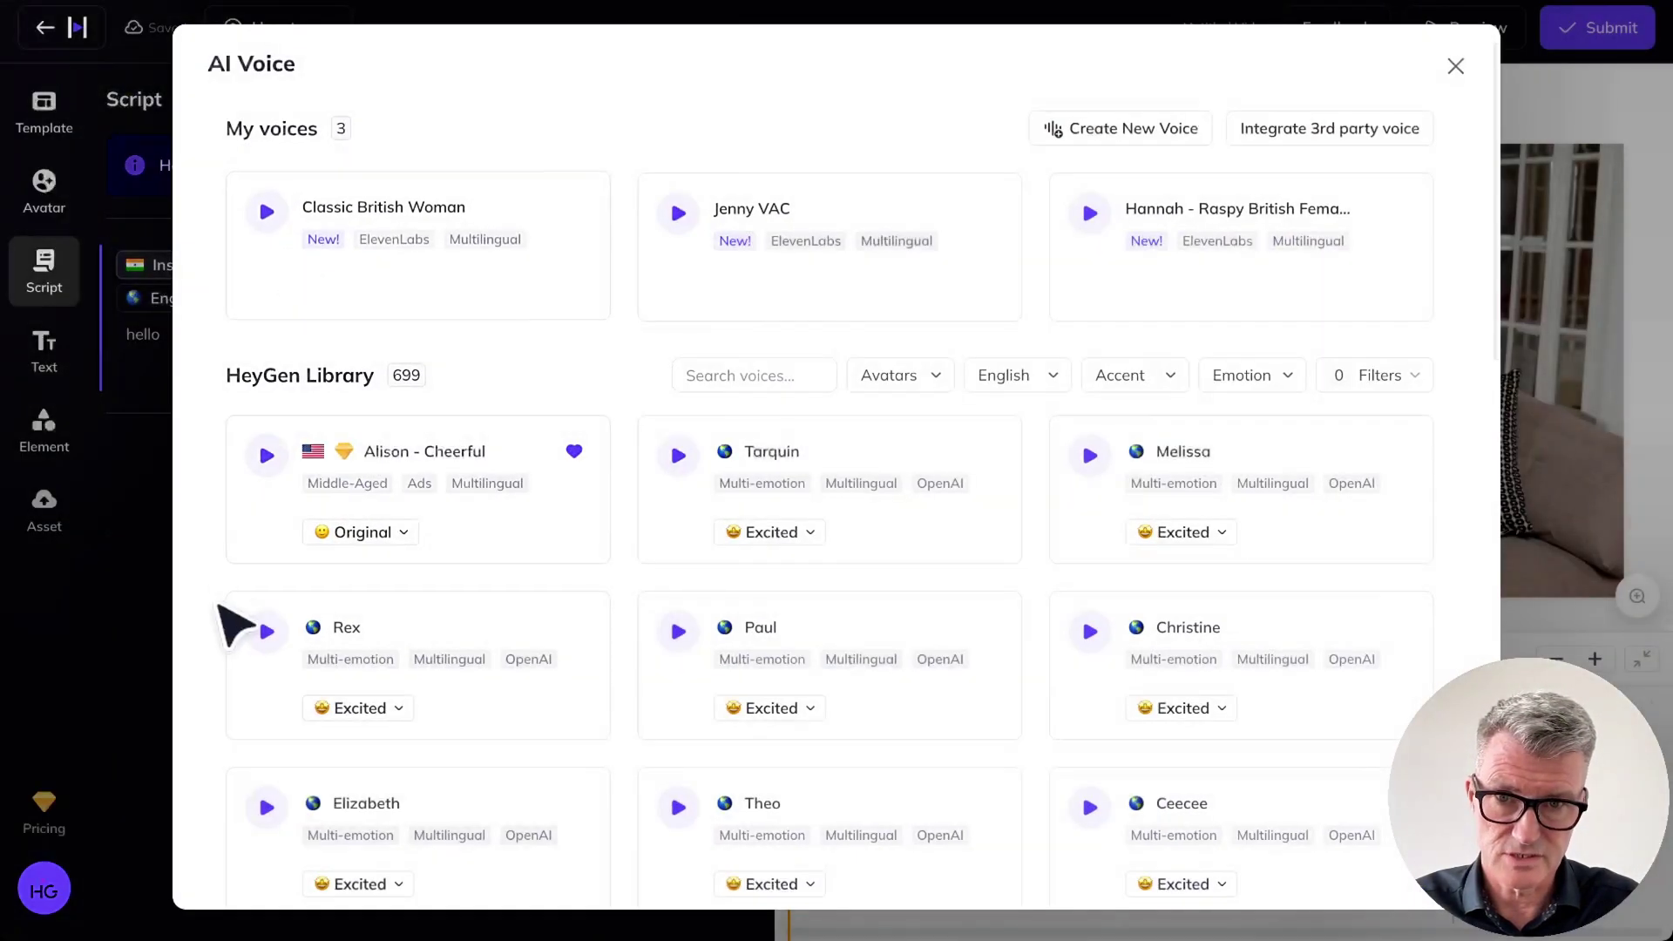
pyautogui.click(679, 454)
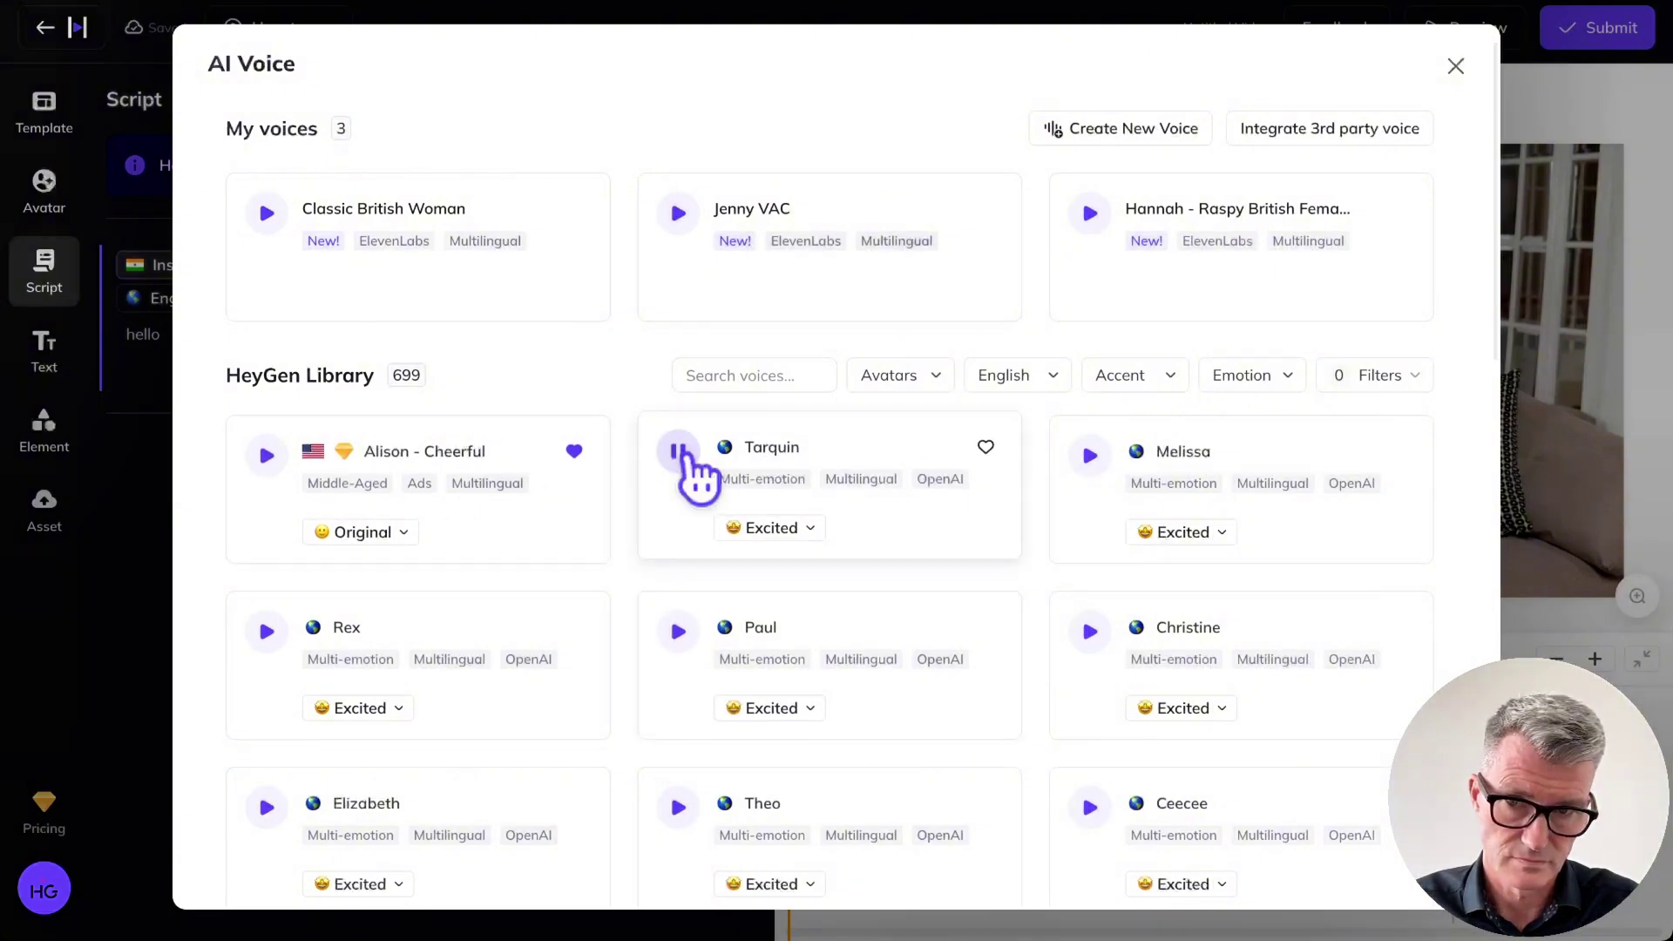
pyautogui.click(267, 631)
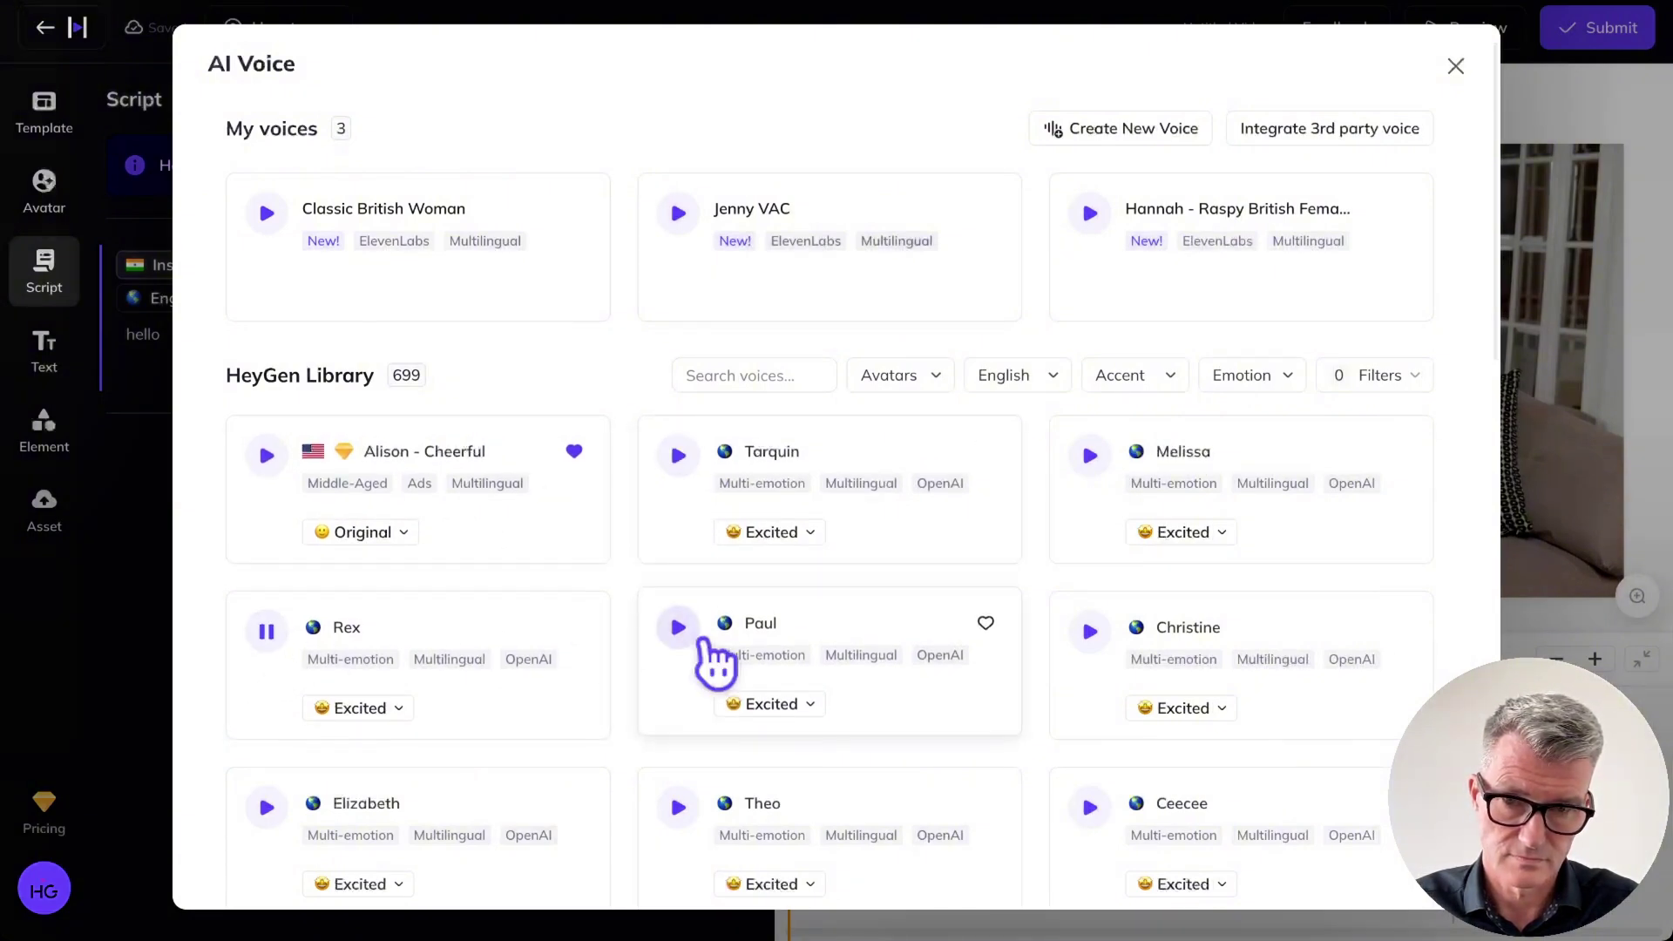
pyautogui.click(678, 627)
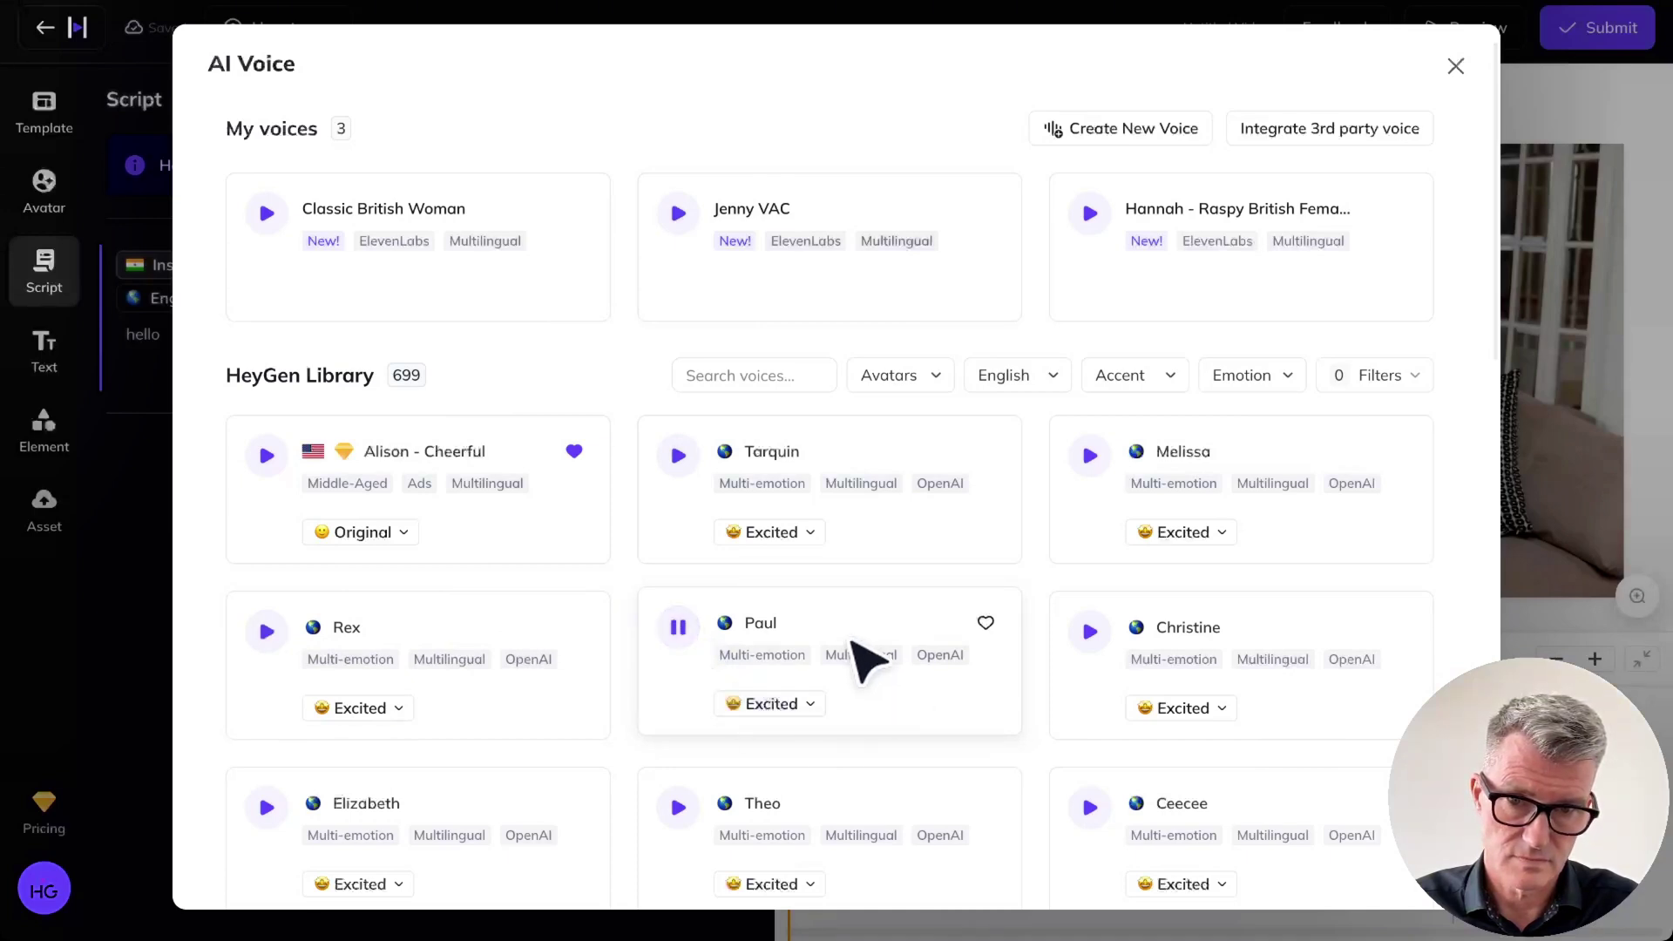
pyautogui.click(784, 640)
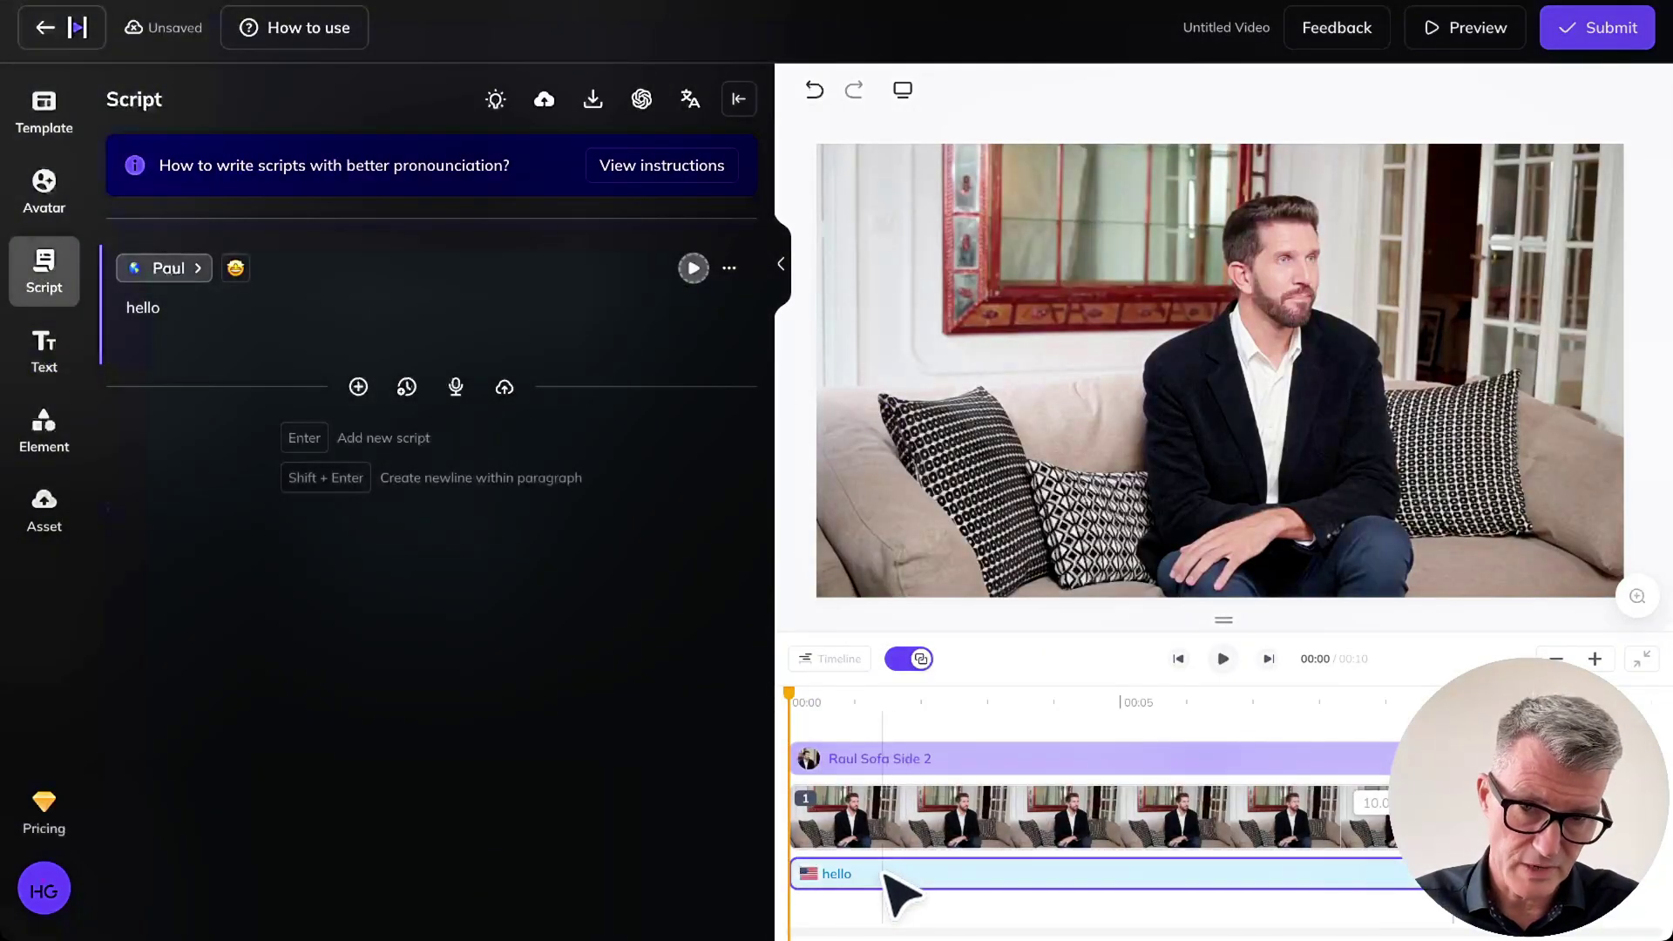
# Extend the script to 'hello this is paul how are you doing?' and regenerate its audio.
pyautogui.click(252, 311)
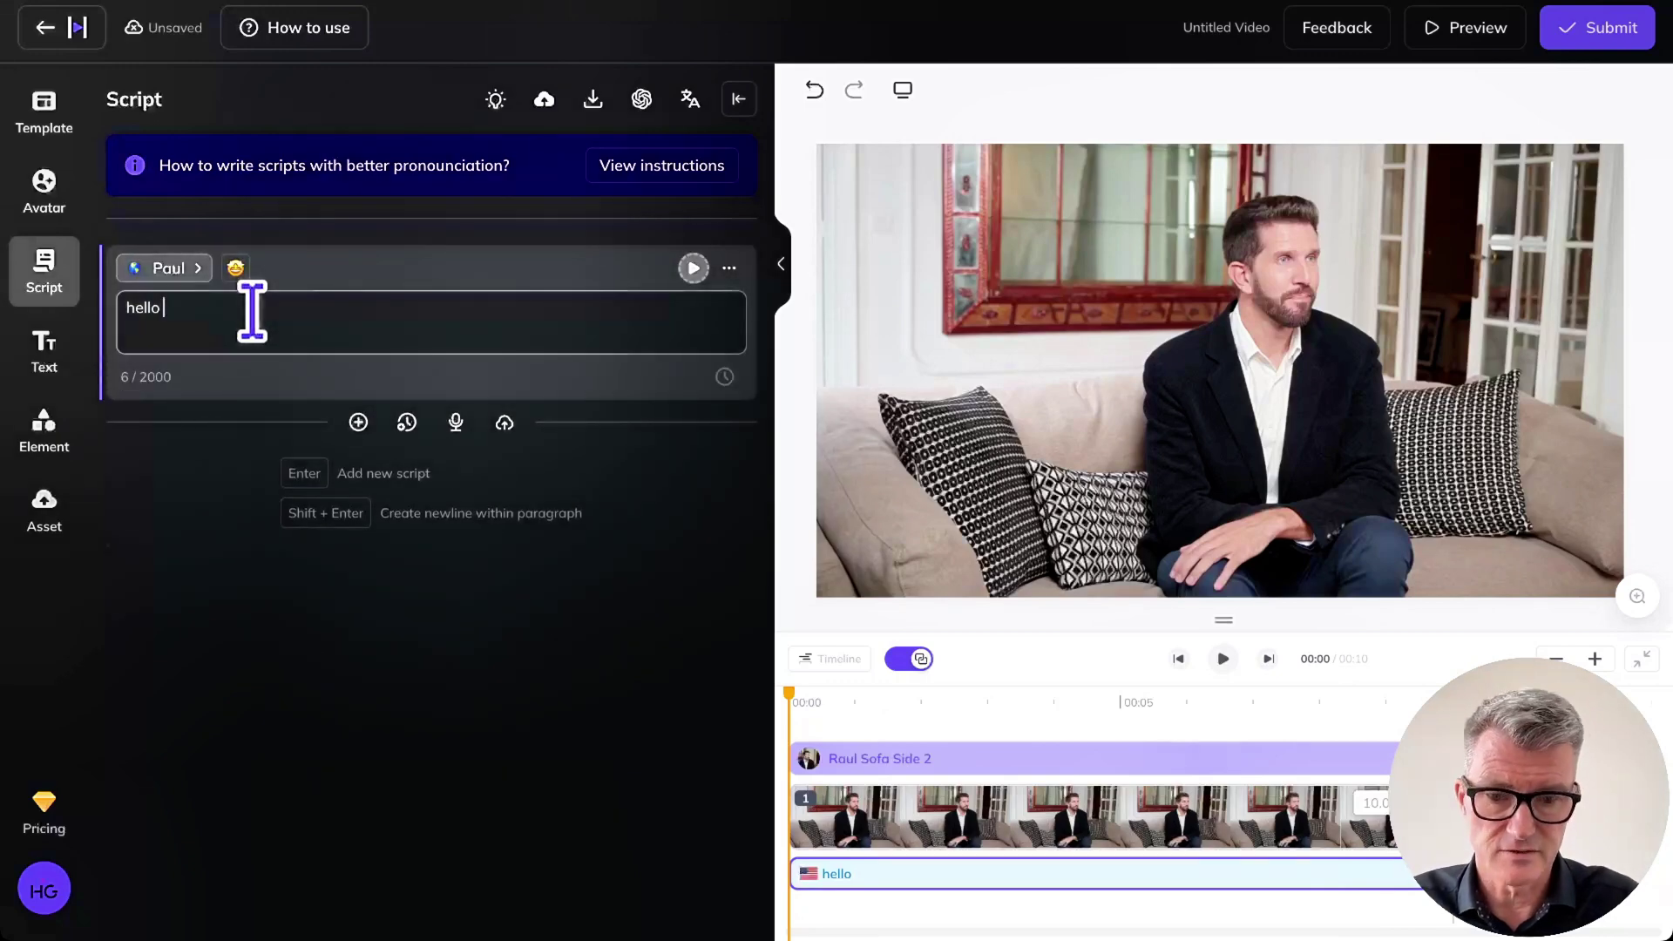
pyautogui.write('this is pau')
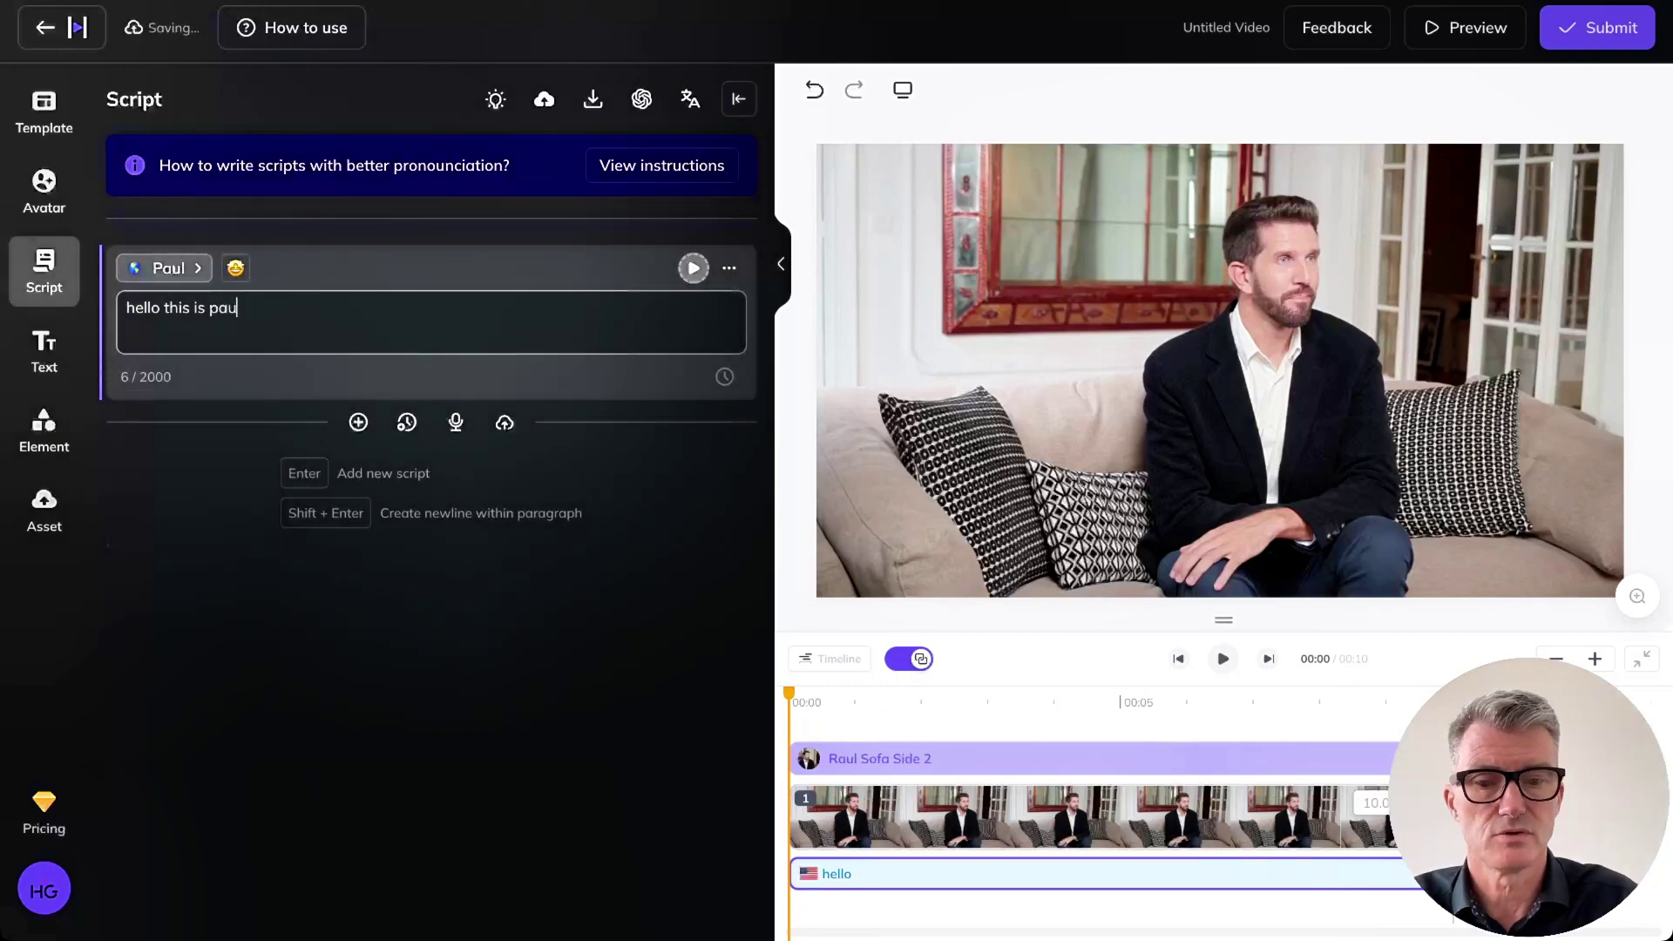
pyautogui.write('l how are')
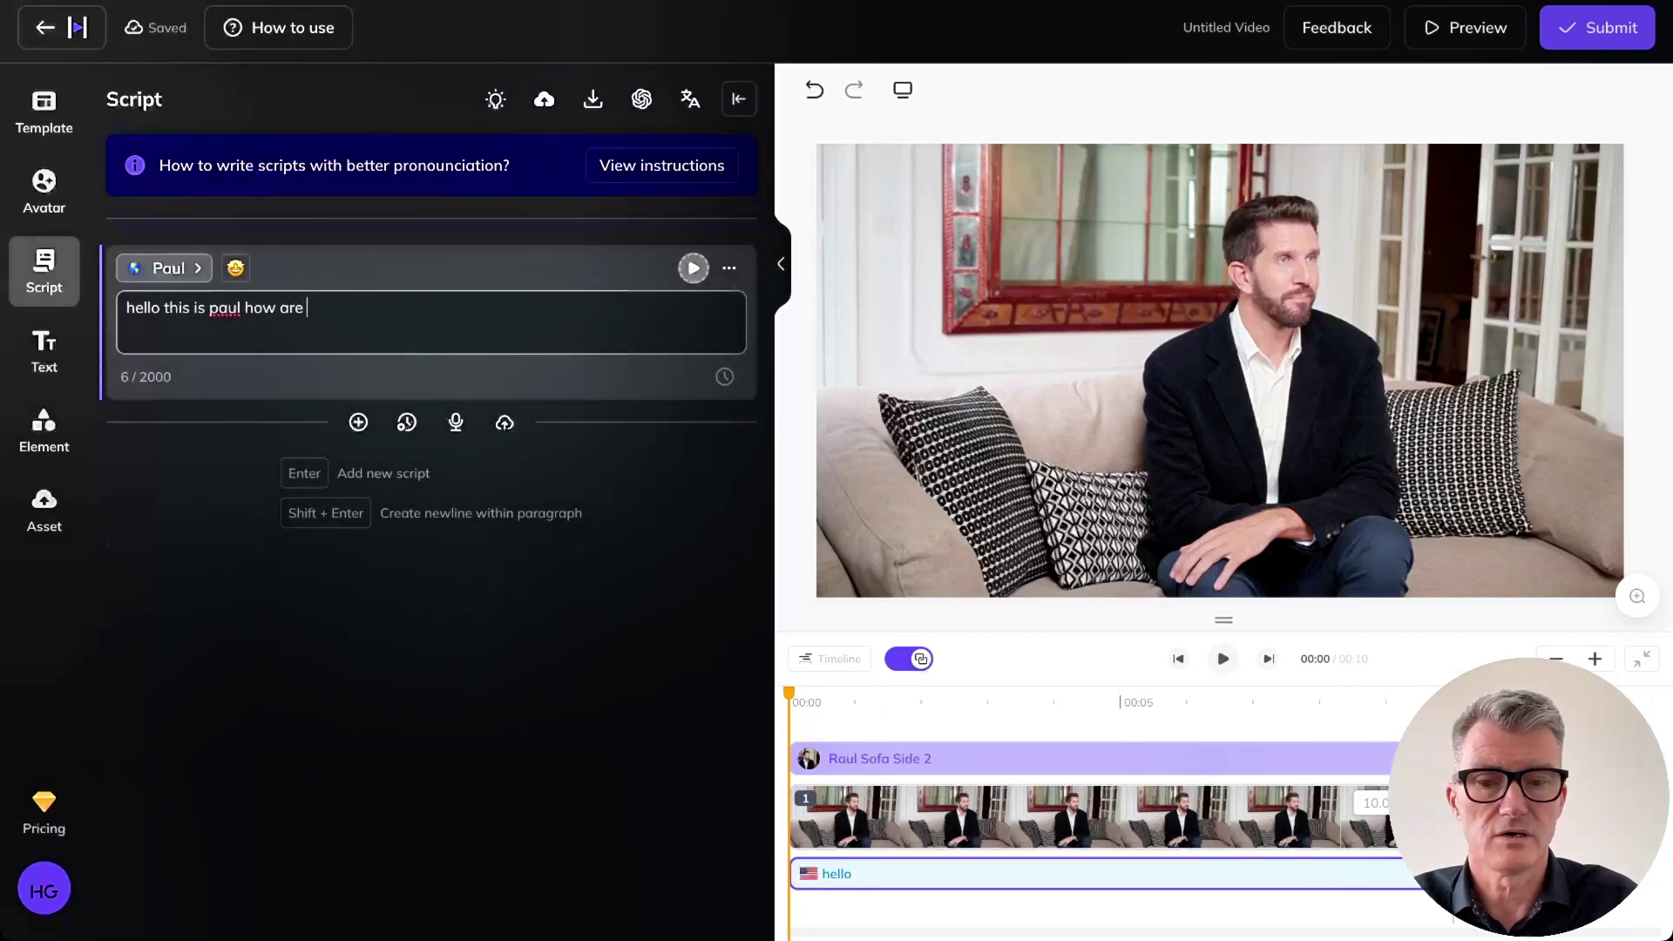
pyautogui.write(' you doing?')
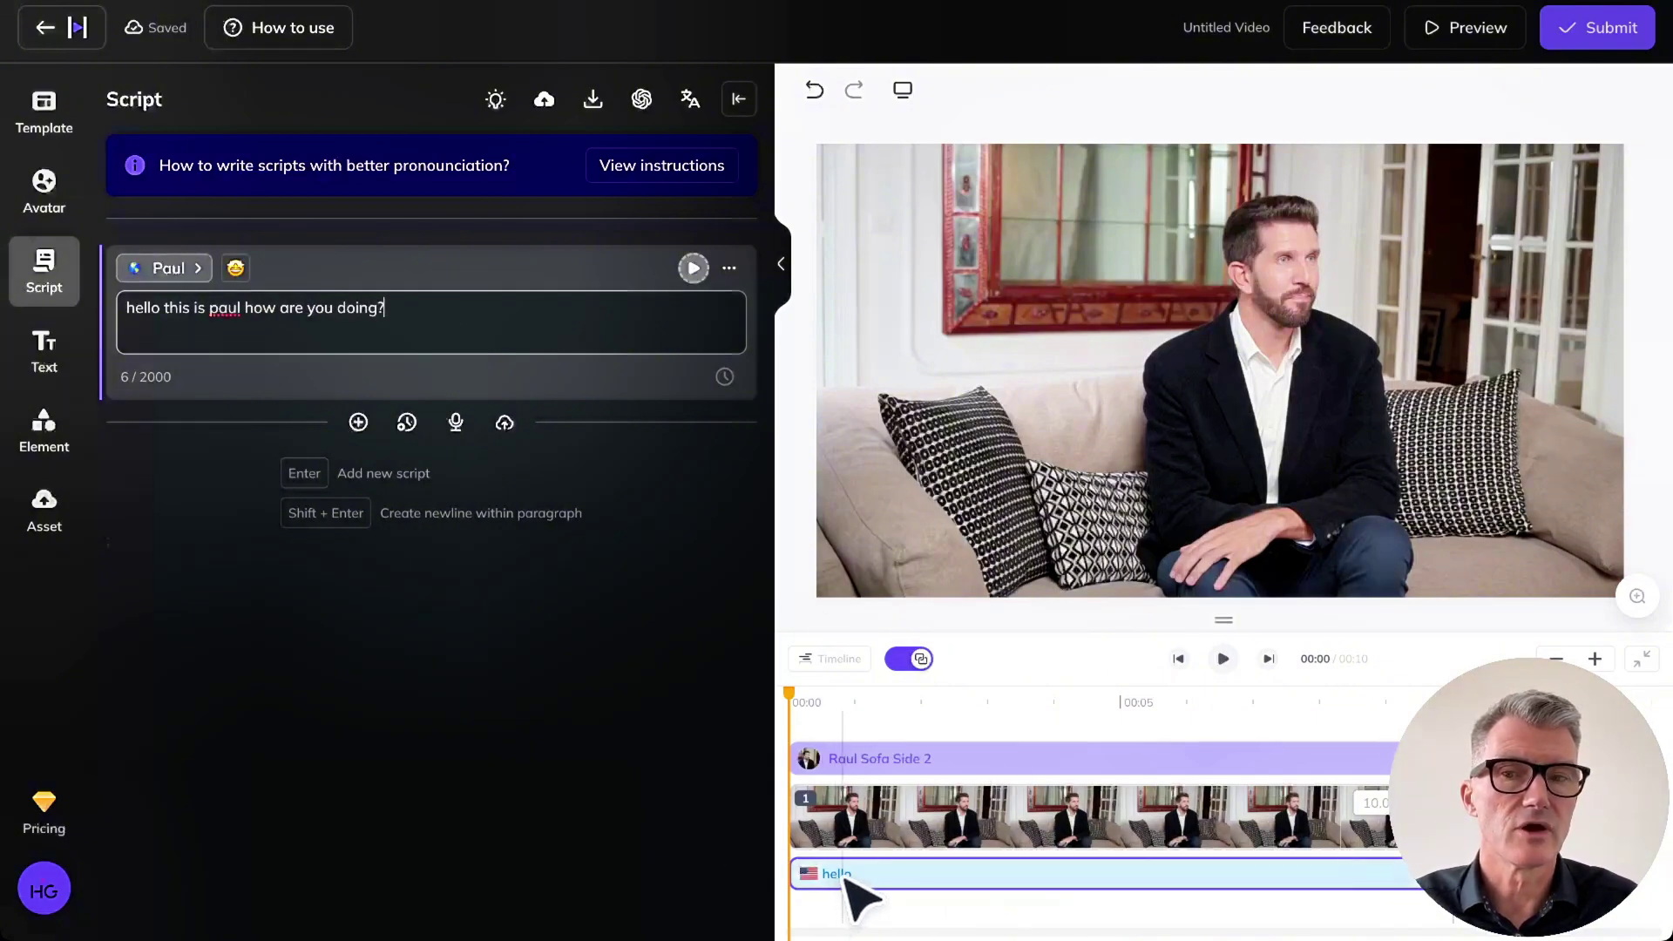
pyautogui.click(657, 381)
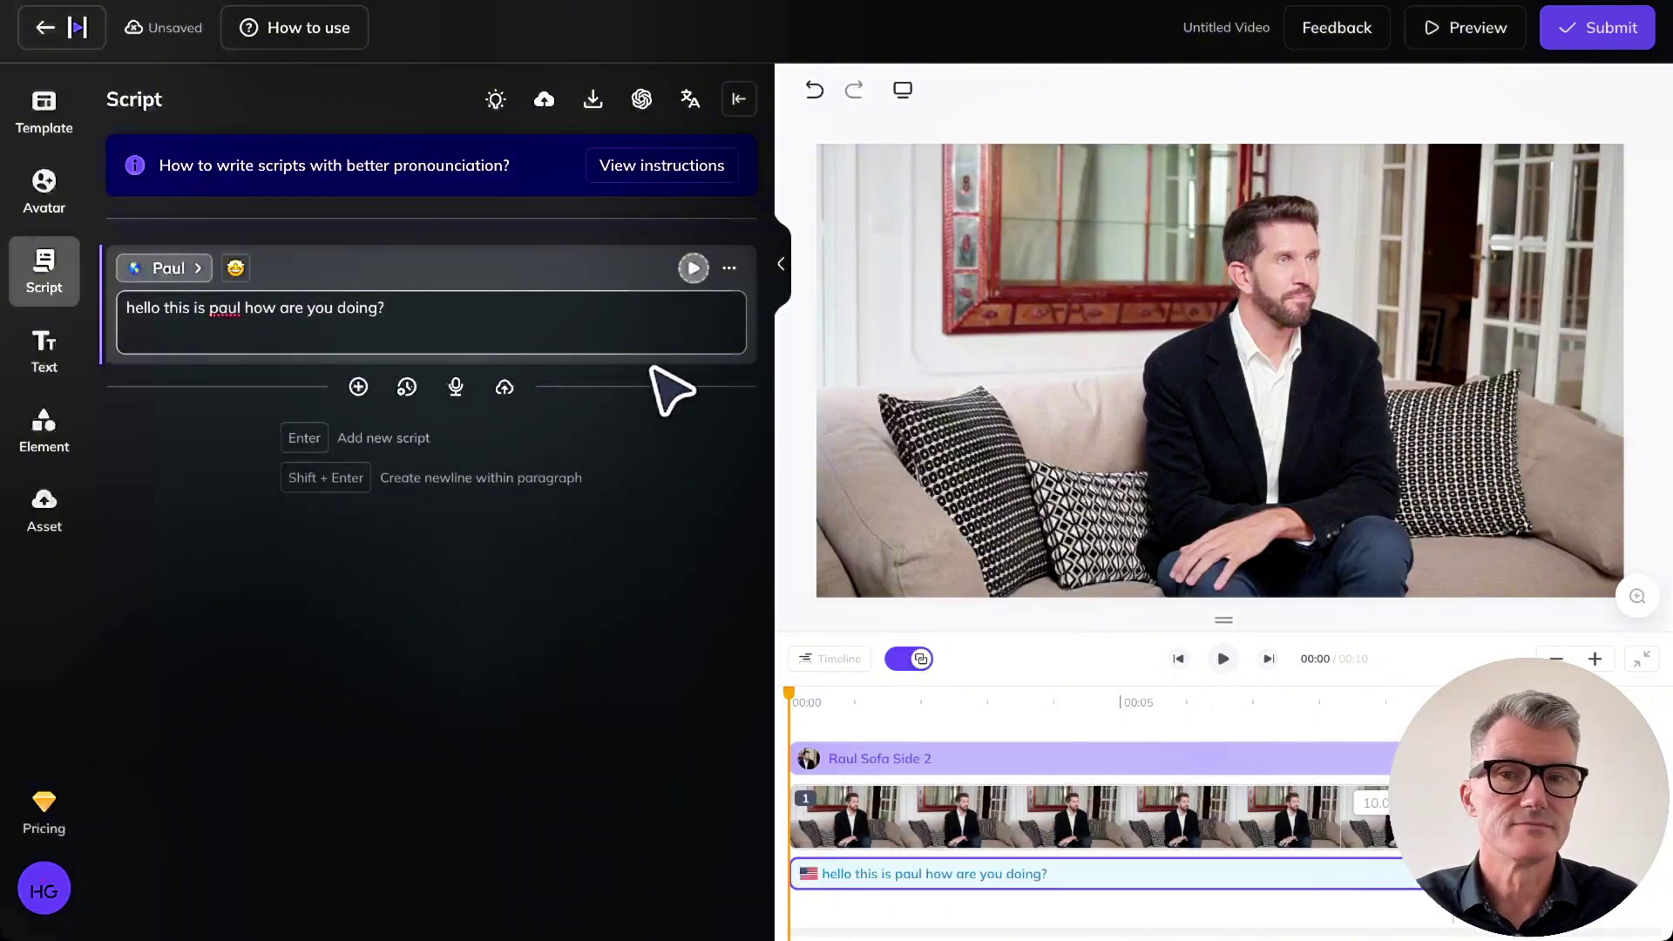
pyautogui.click(694, 269)
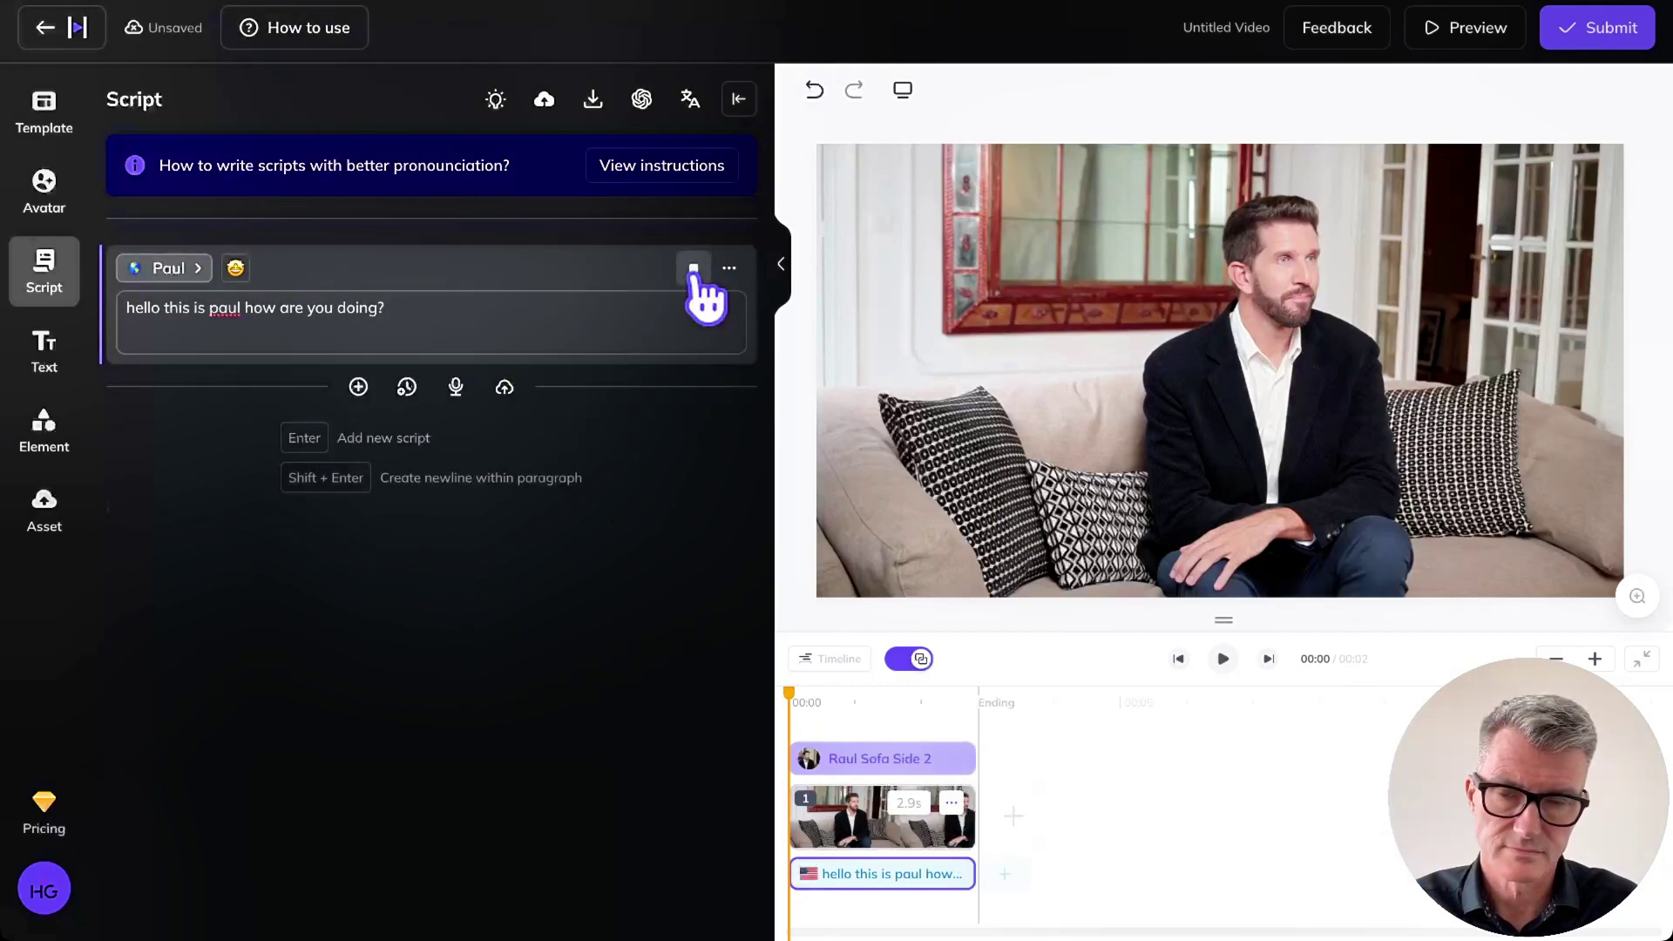
pyautogui.click(642, 98)
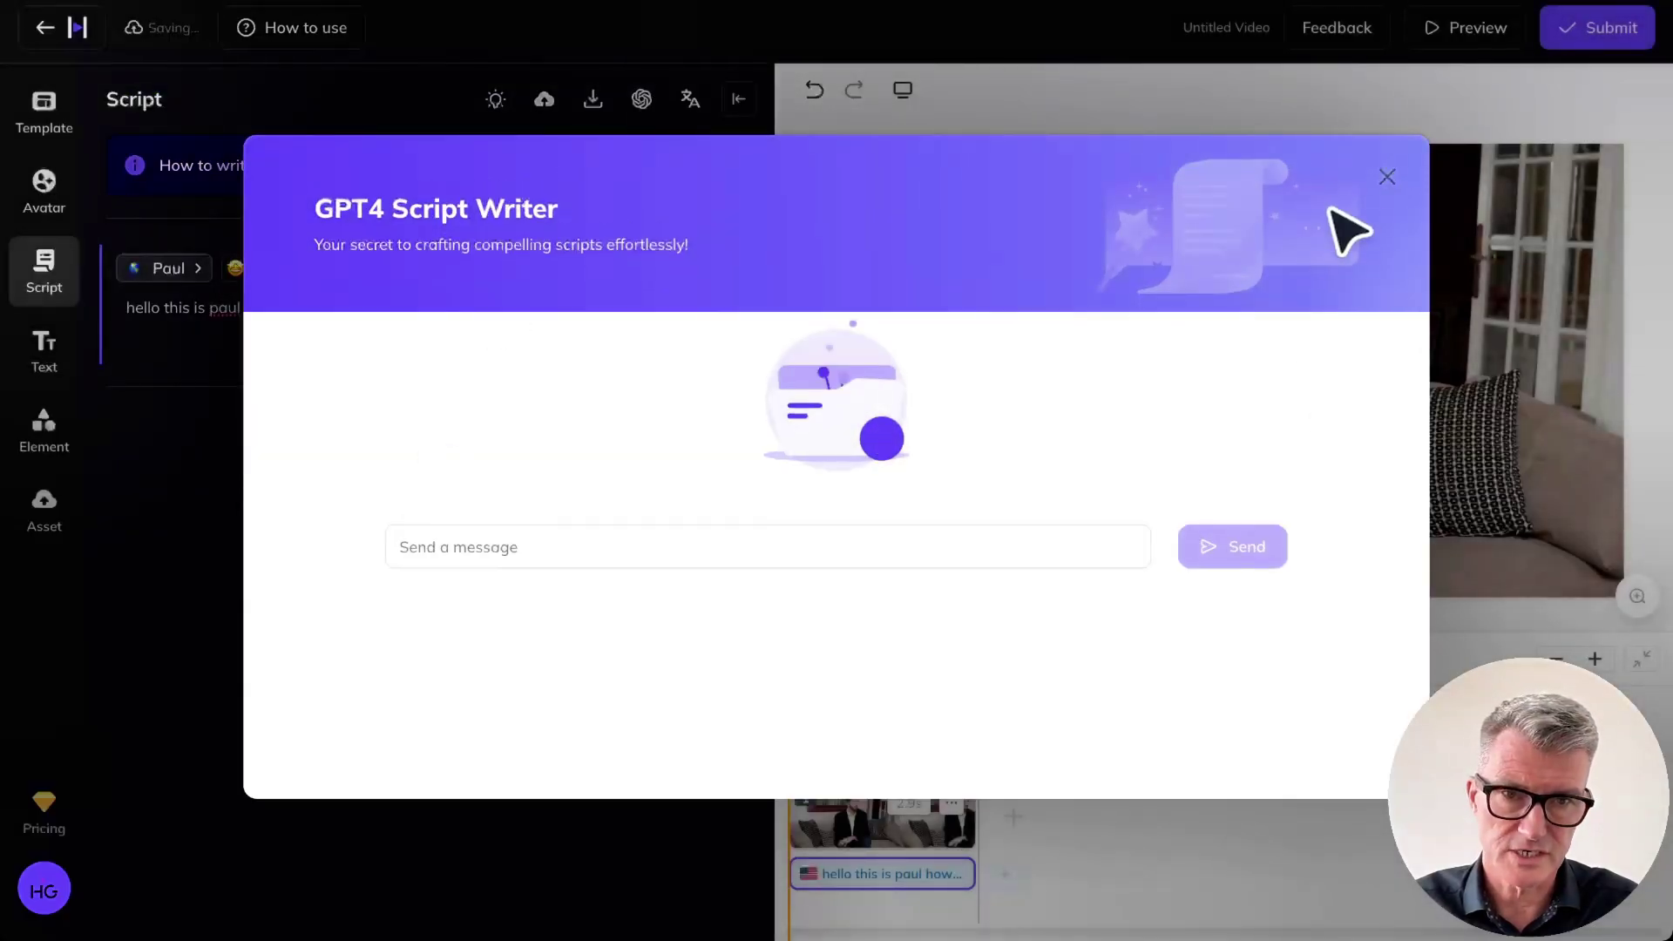
pyautogui.click(1390, 179)
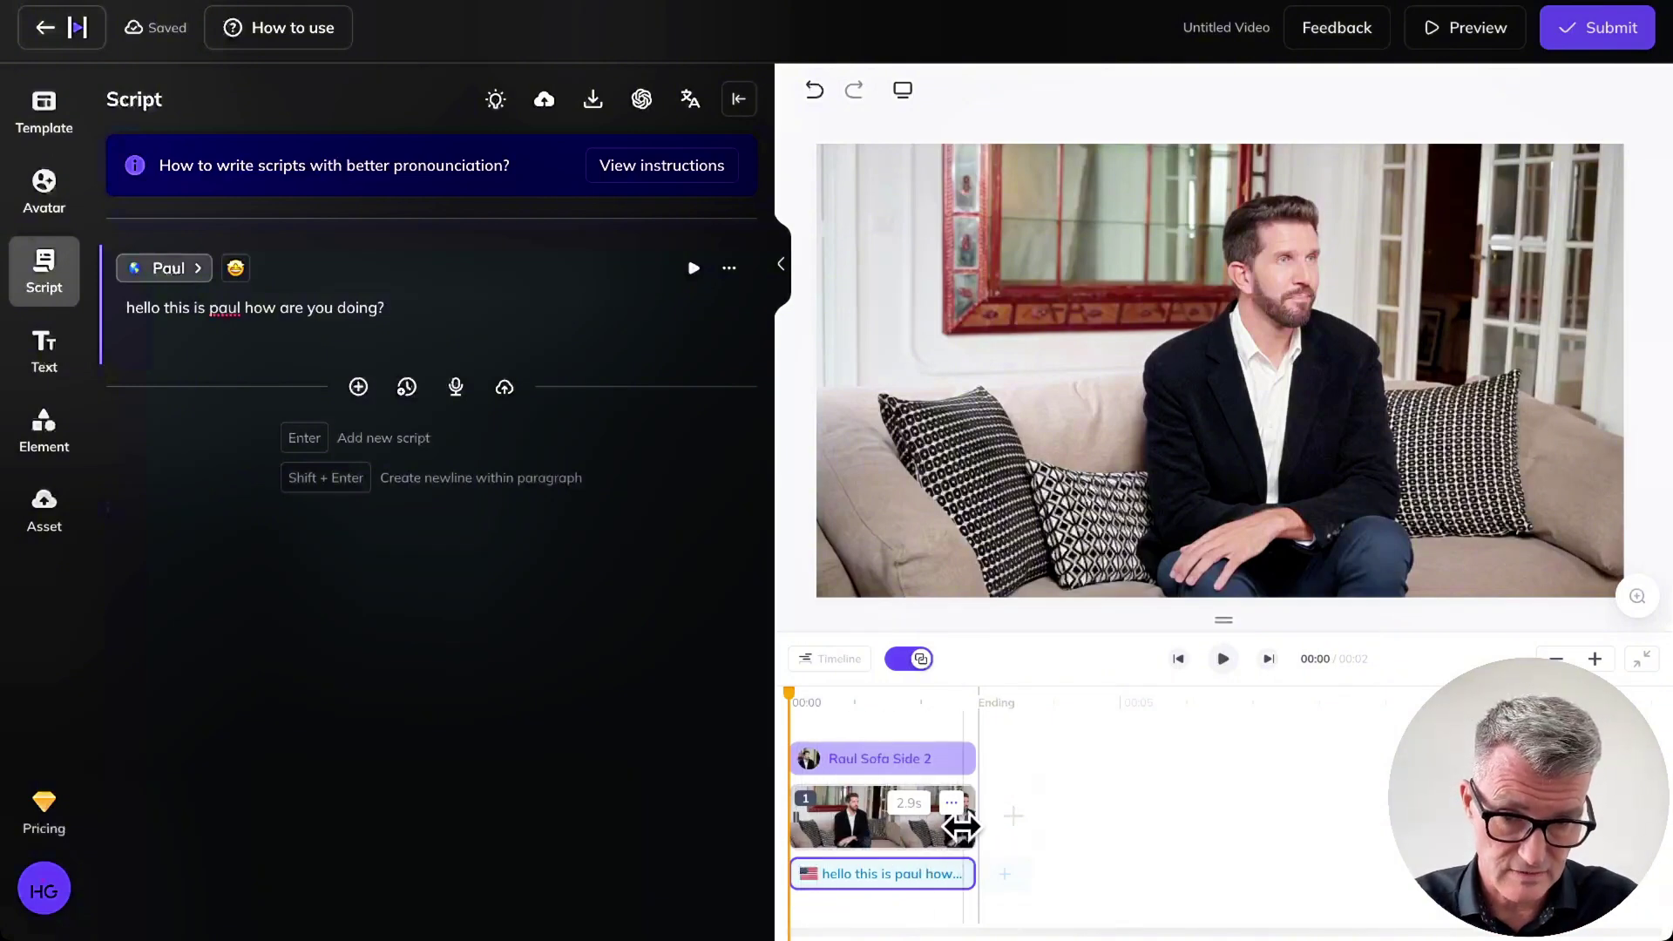
pyautogui.moveTo(969, 823); pyautogui.dragTo(868, 823)
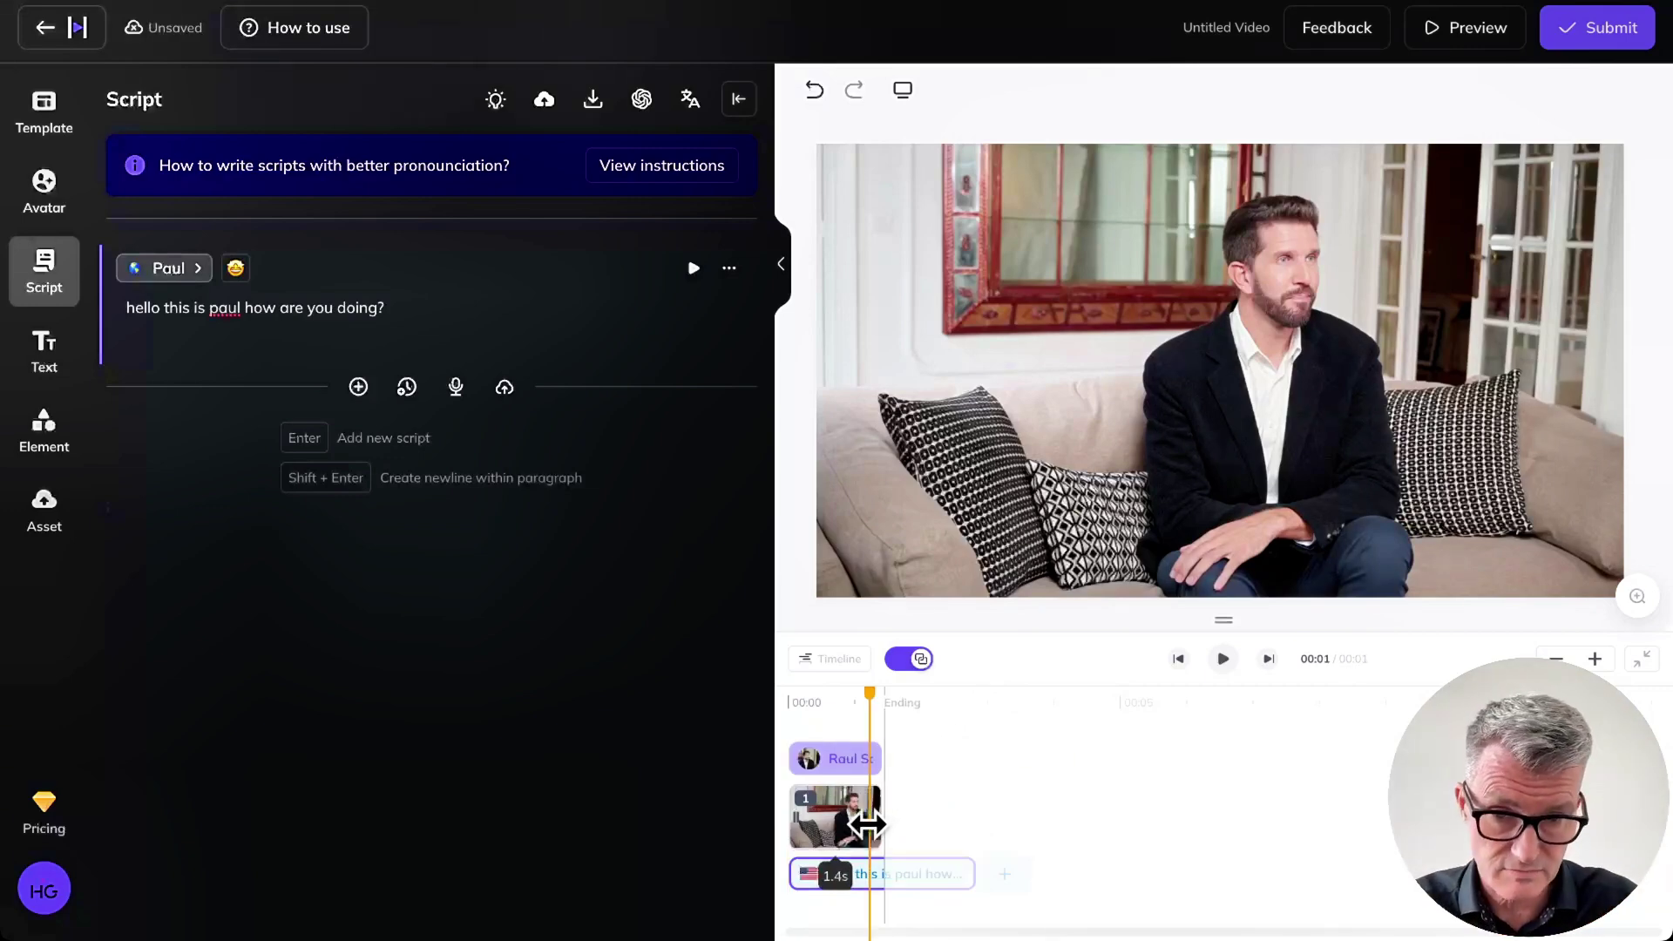
pyautogui.moveTo(868, 823); pyautogui.dragTo(959, 829)
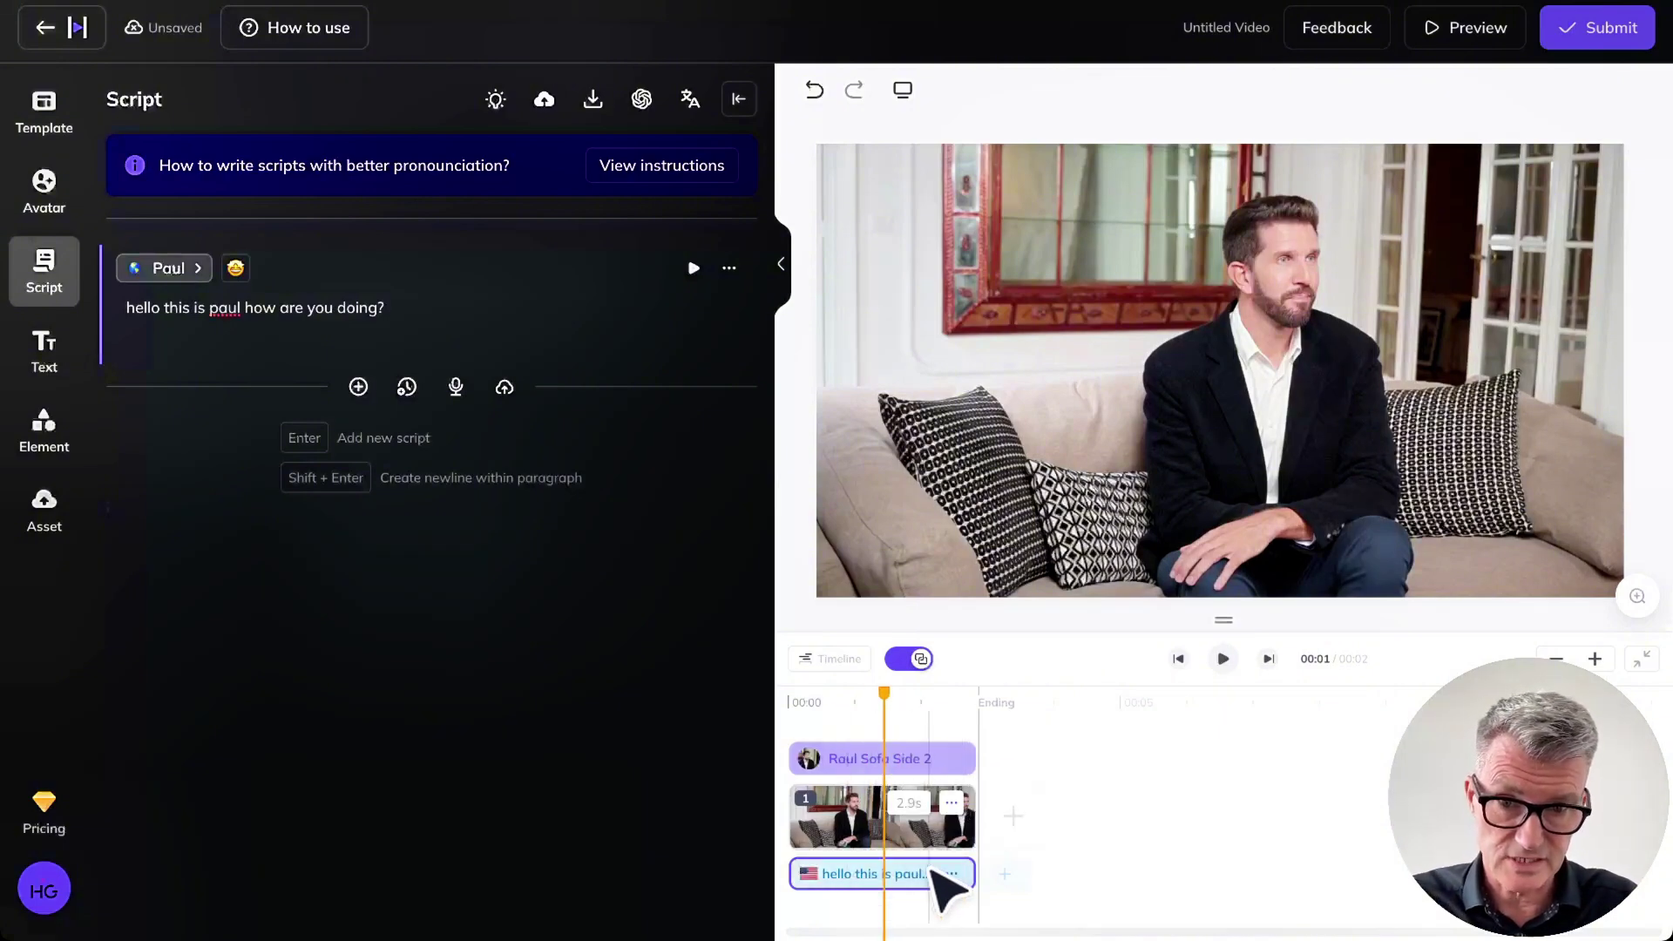
pyautogui.moveTo(1009, 878)
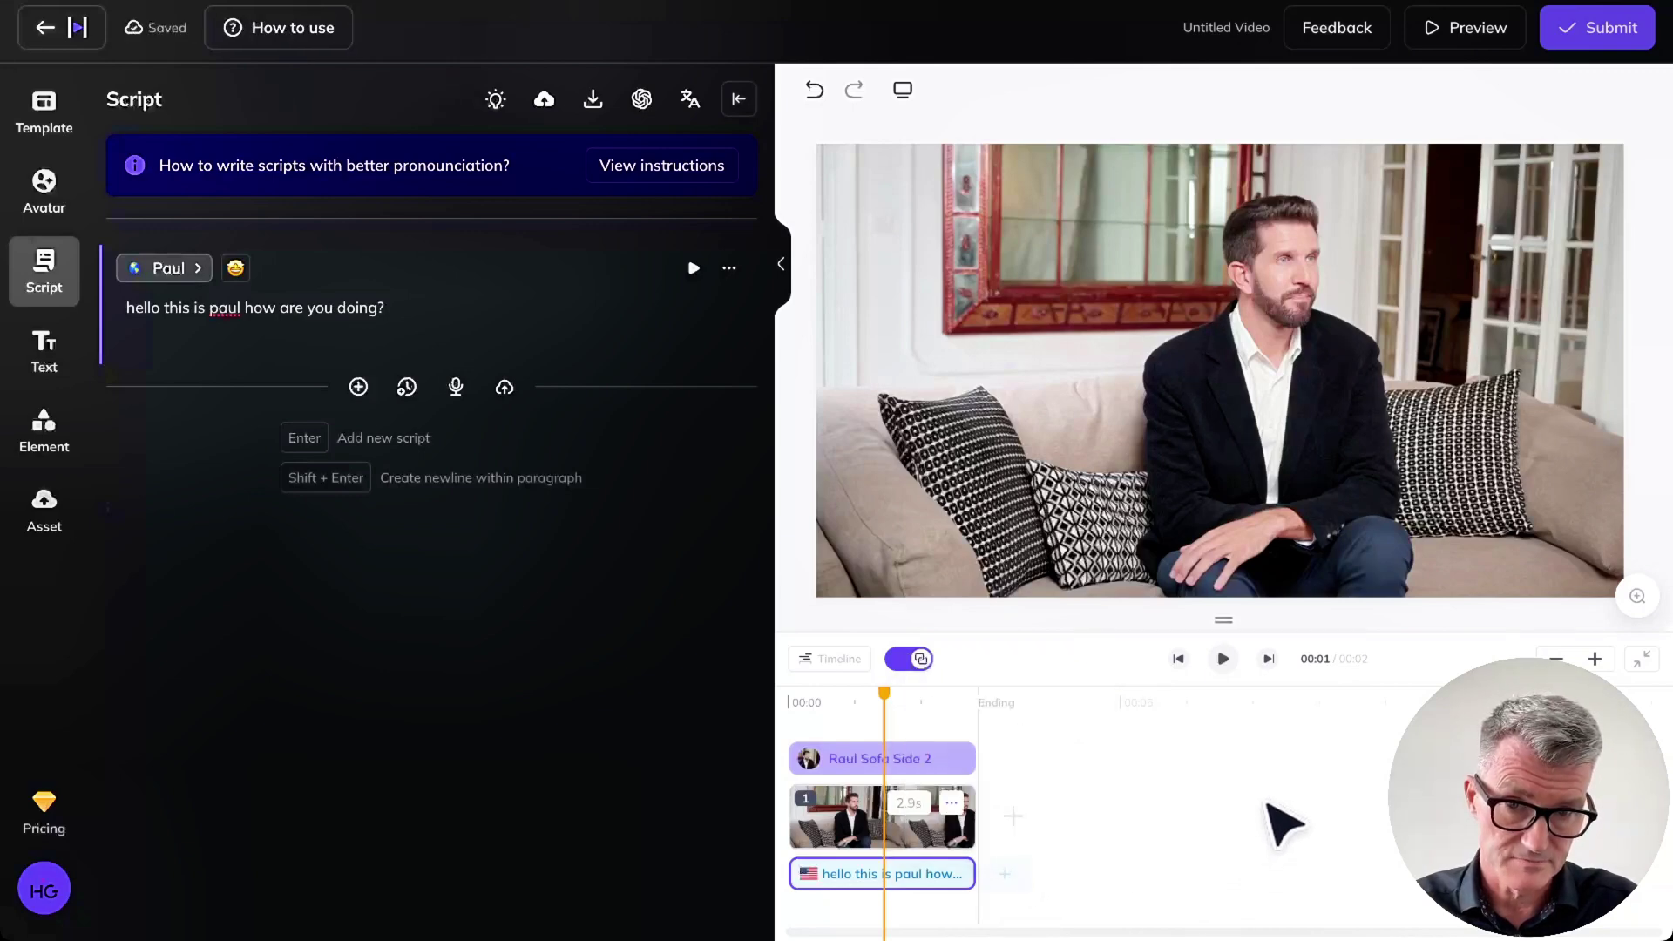
pyautogui.click(1226, 660)
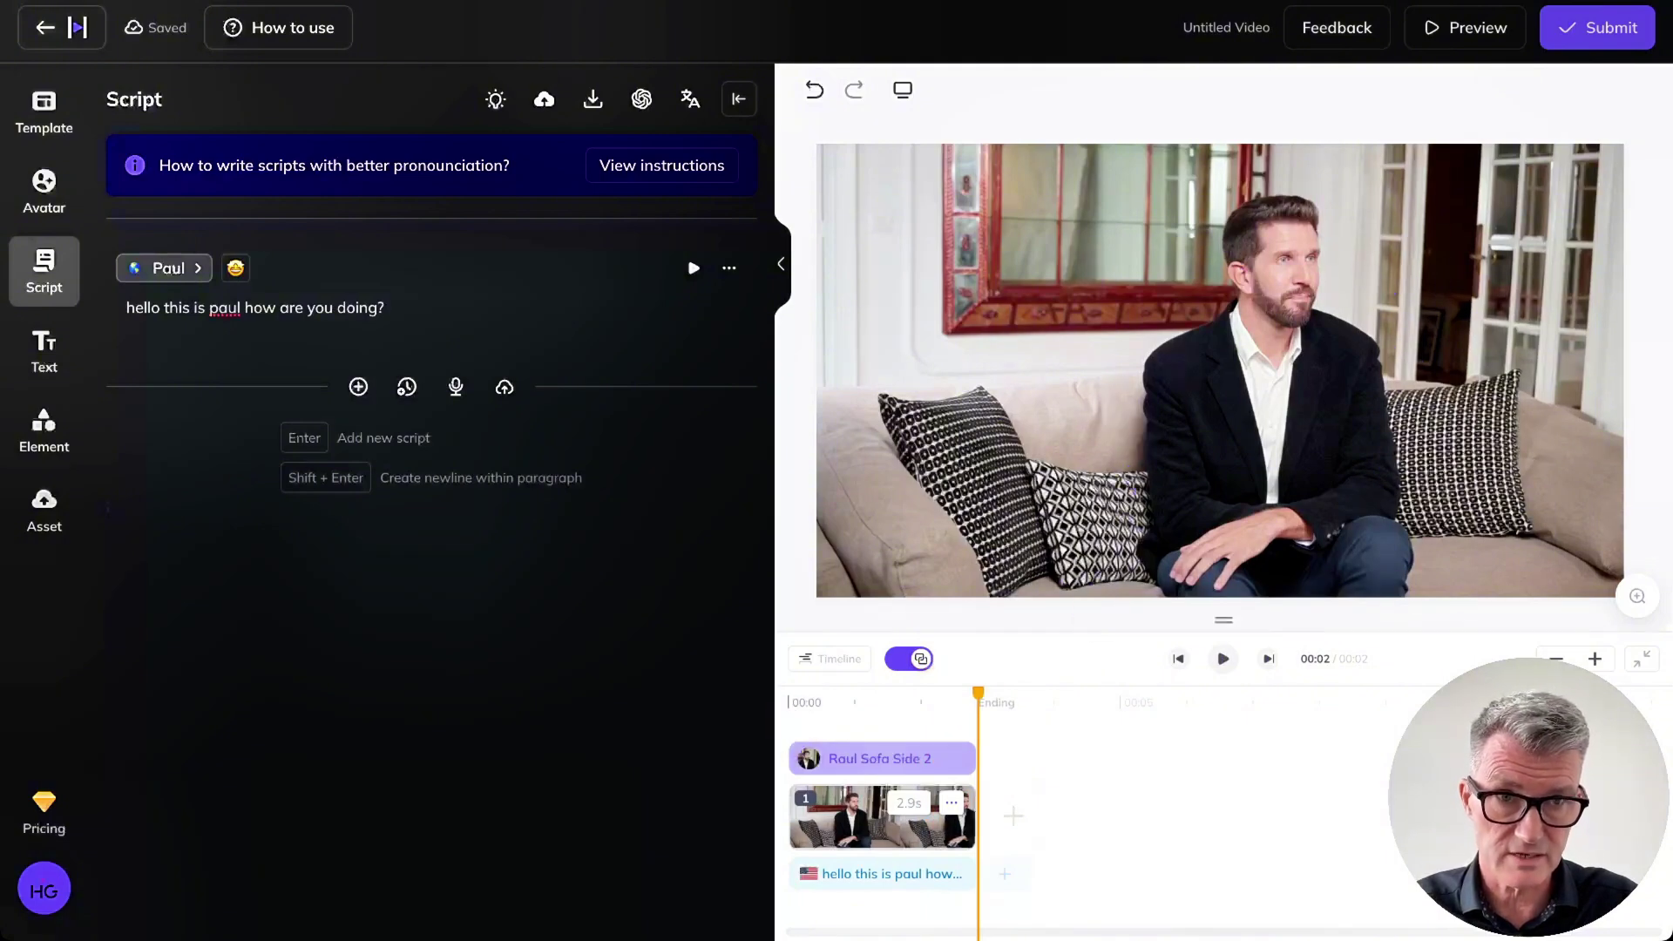
# Play and pause the full video preview, then return to the editor.
pyautogui.click(1472, 37)
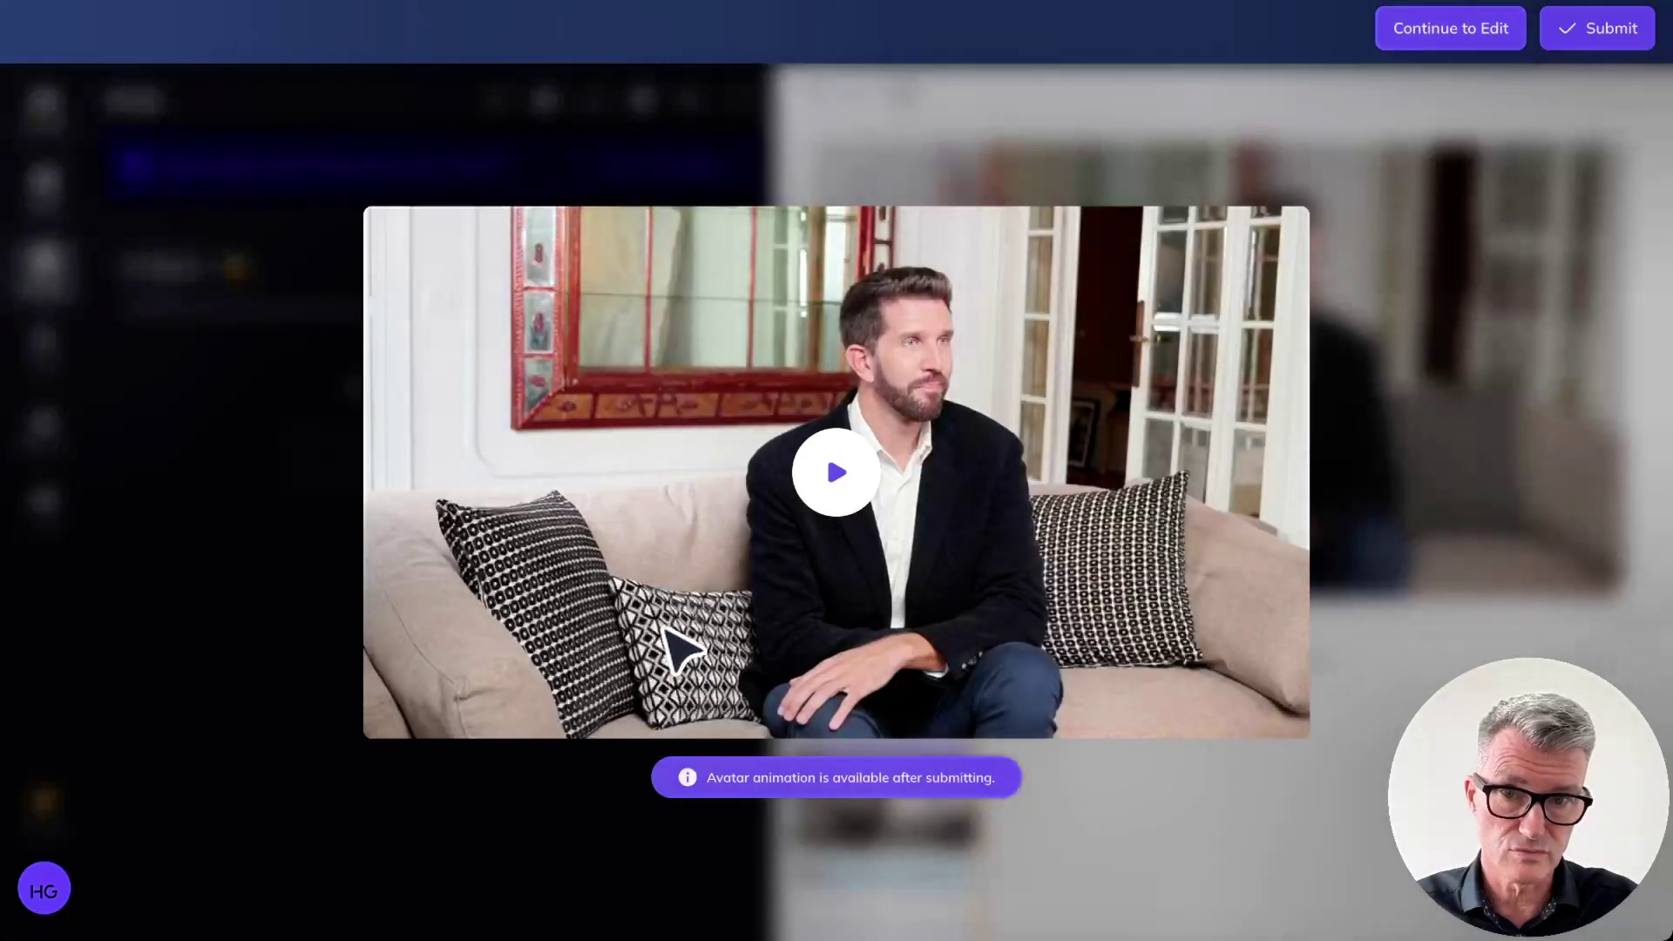
pyautogui.click(835, 468)
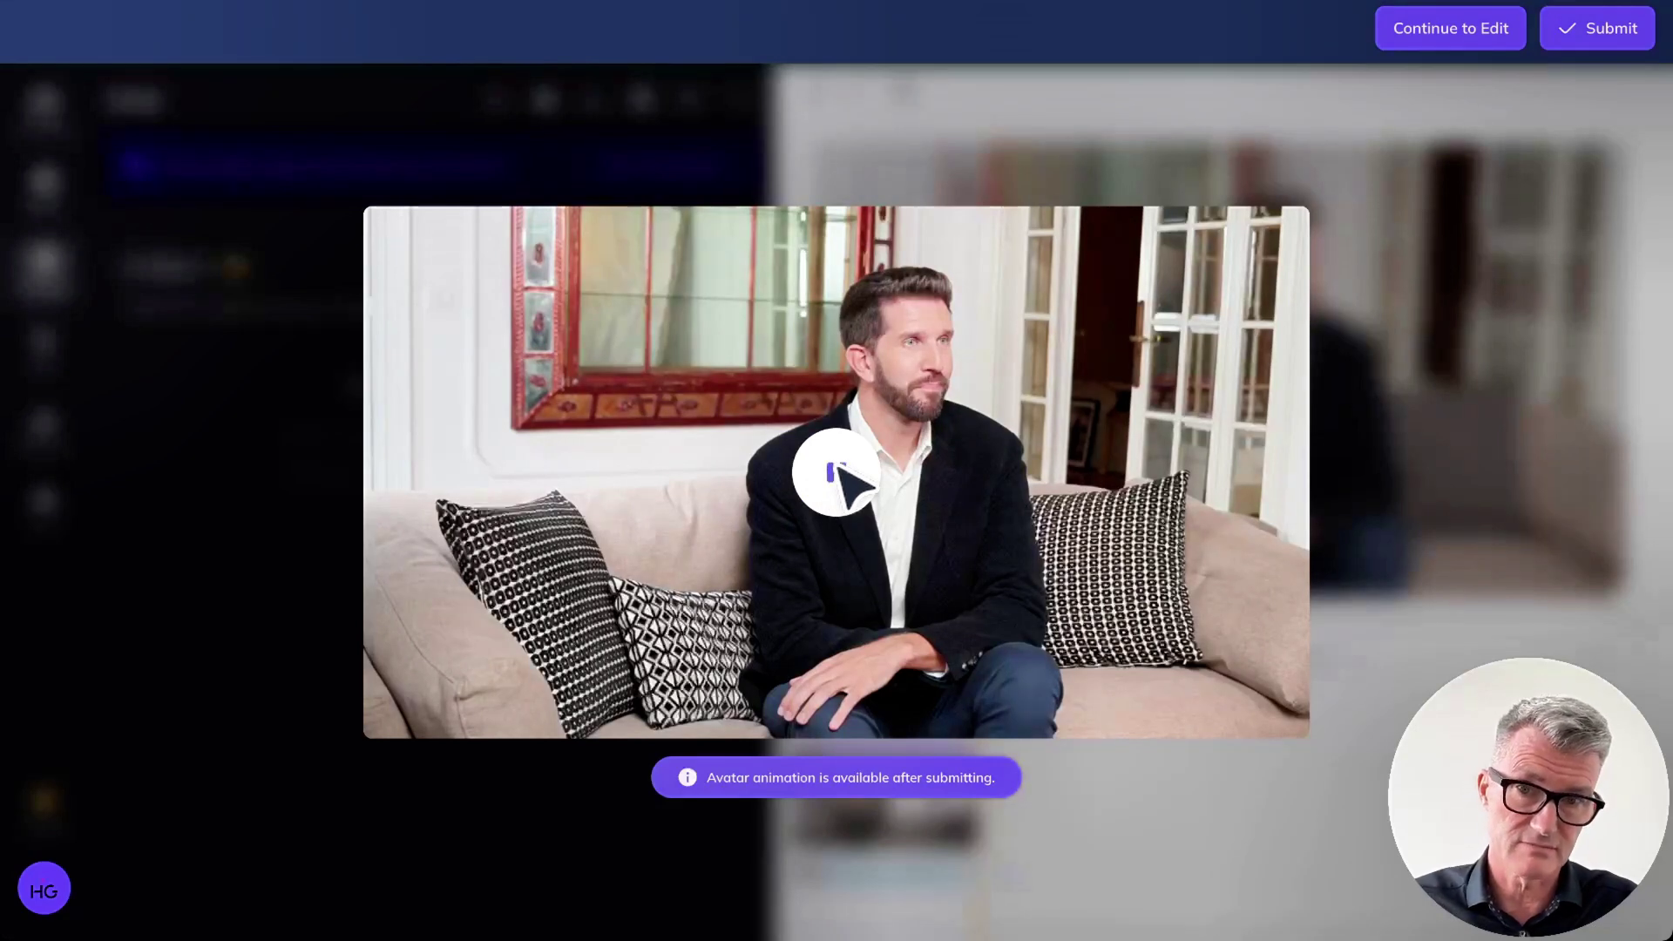
pyautogui.click(836, 475)
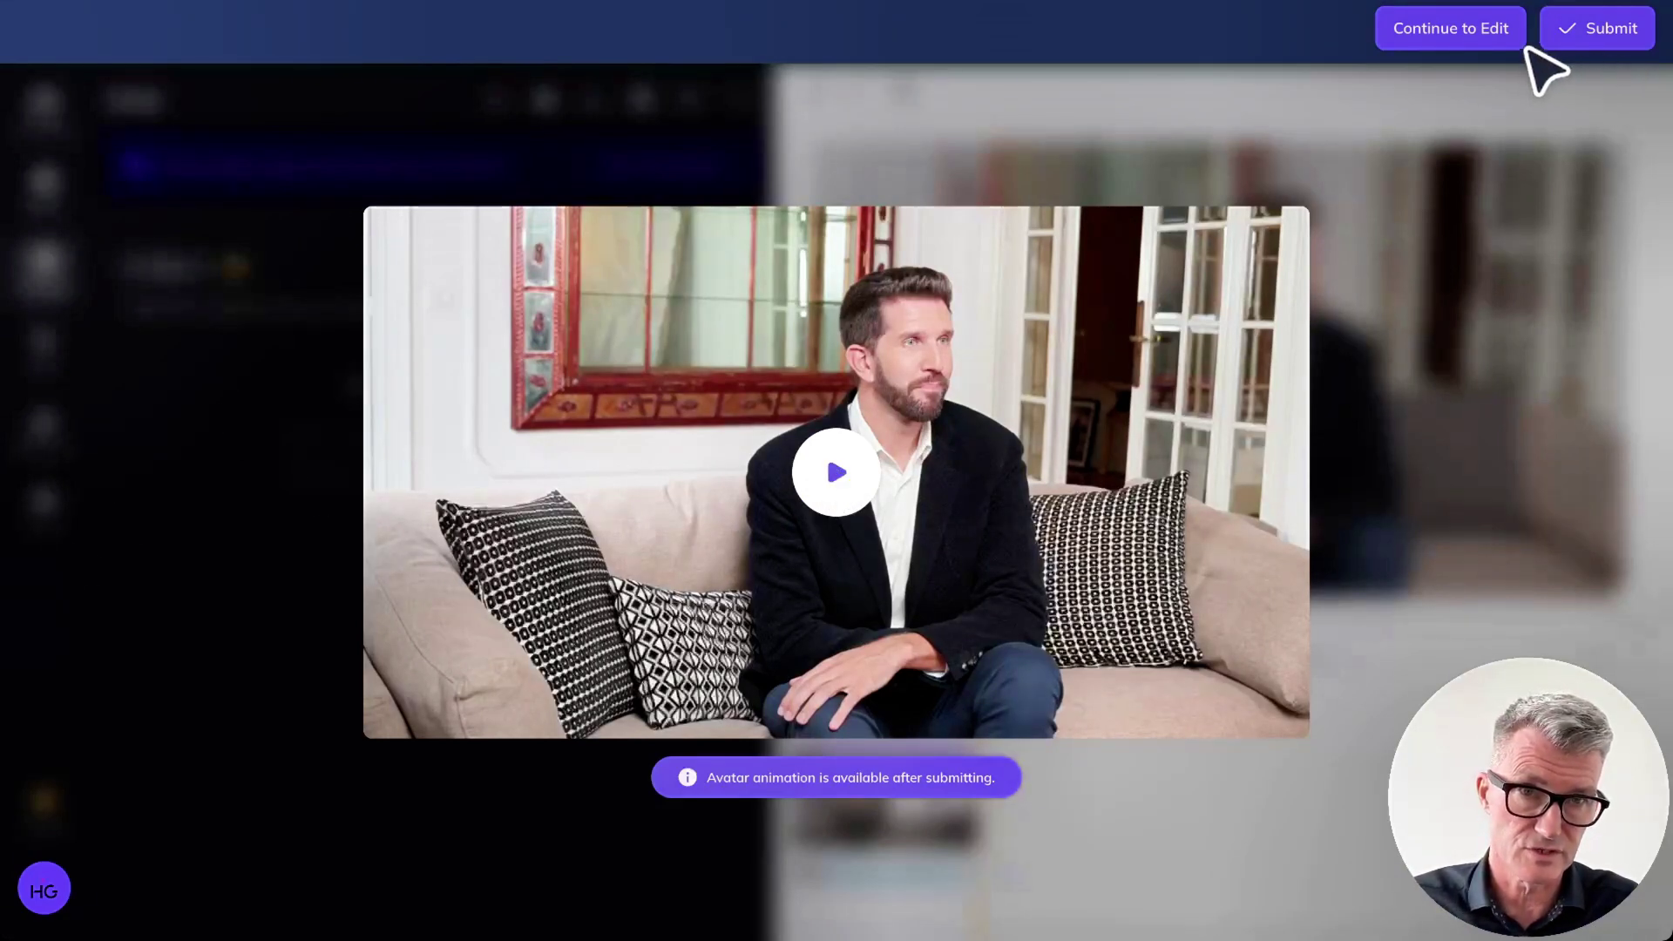
pyautogui.click(1464, 35)
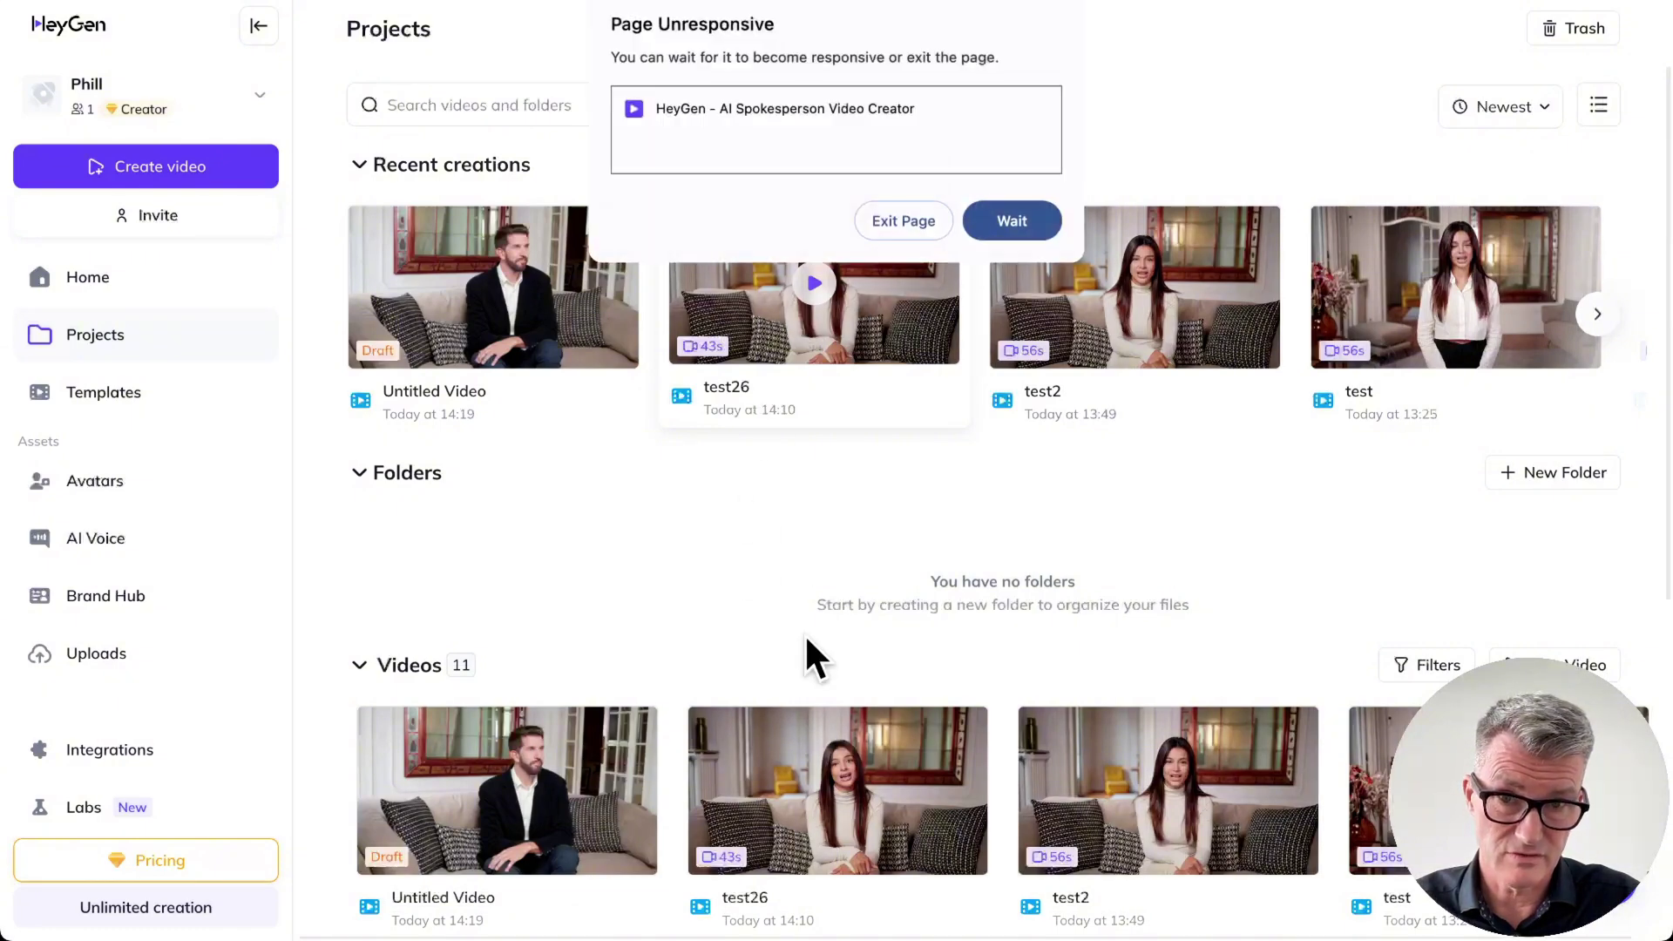
# Wait out the Page Unresponsive dialog while leaving the editor for the Projects list.
pyautogui.click(1011, 220)
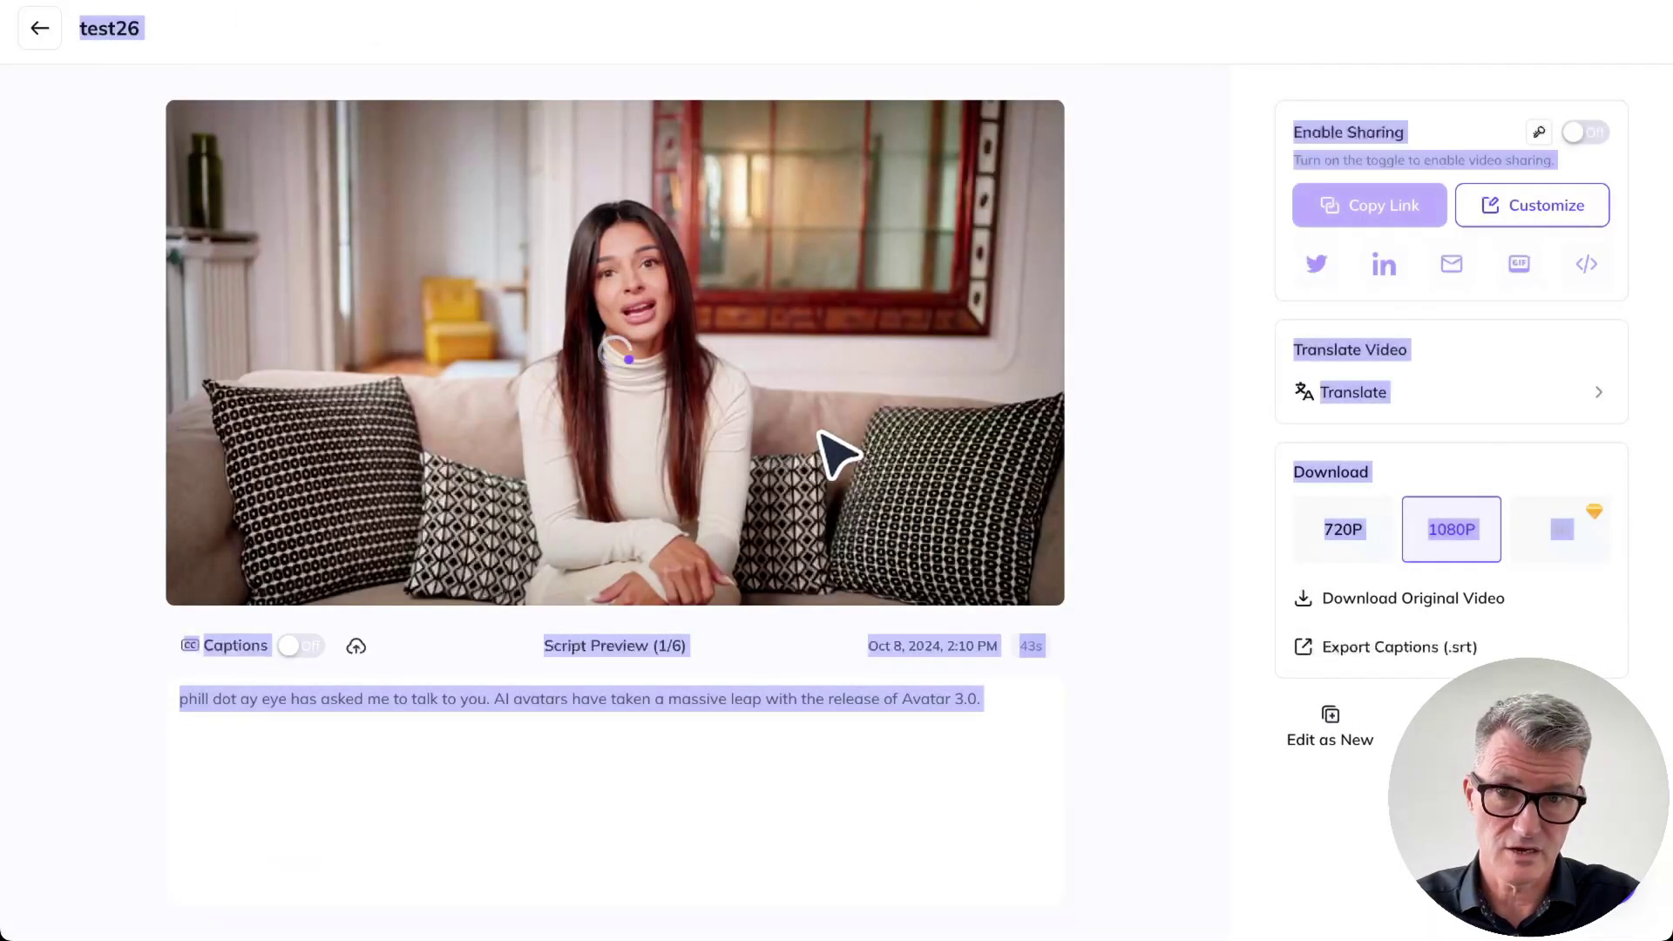
# Clear the stray text selection and start playing the 43-second test26 video.
pyautogui.click(438, 666)
pyautogui.click(210, 562)
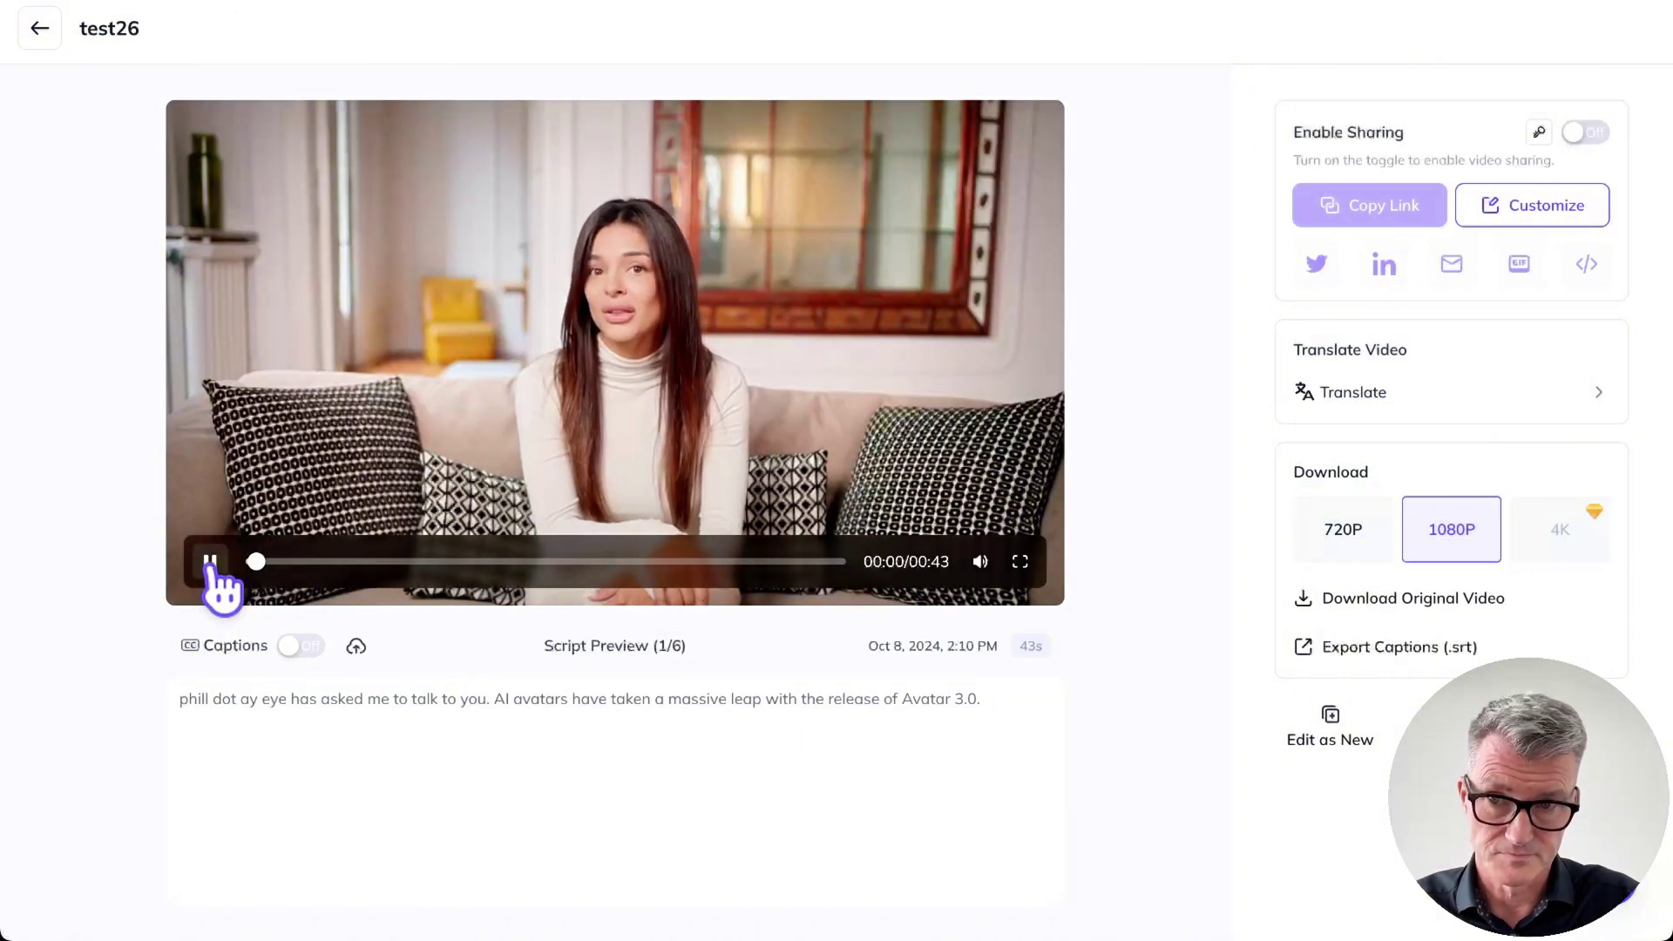